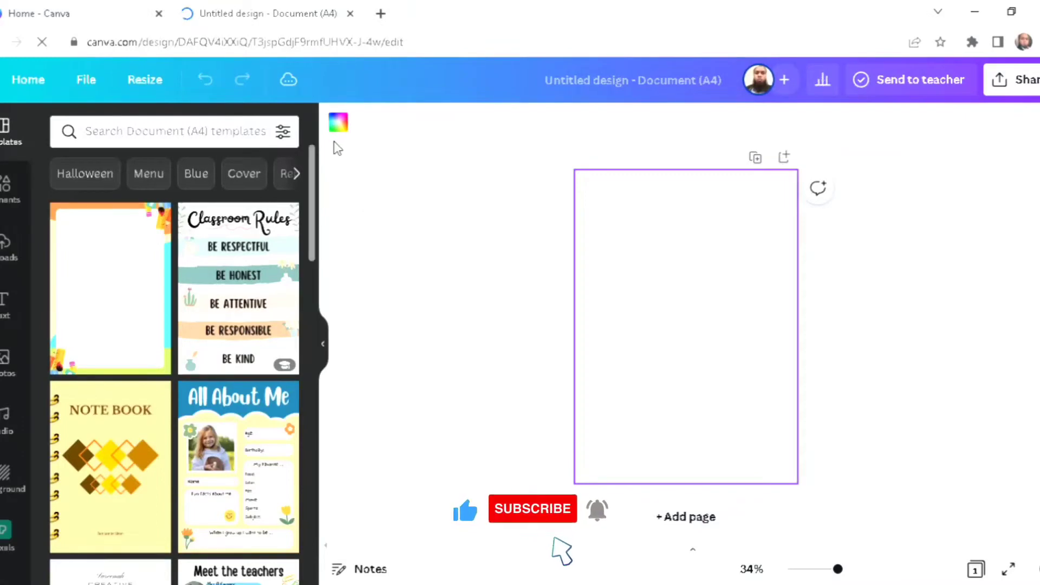
Set the page background to #14133B and darken it to #0E0E30.
click(342, 125)
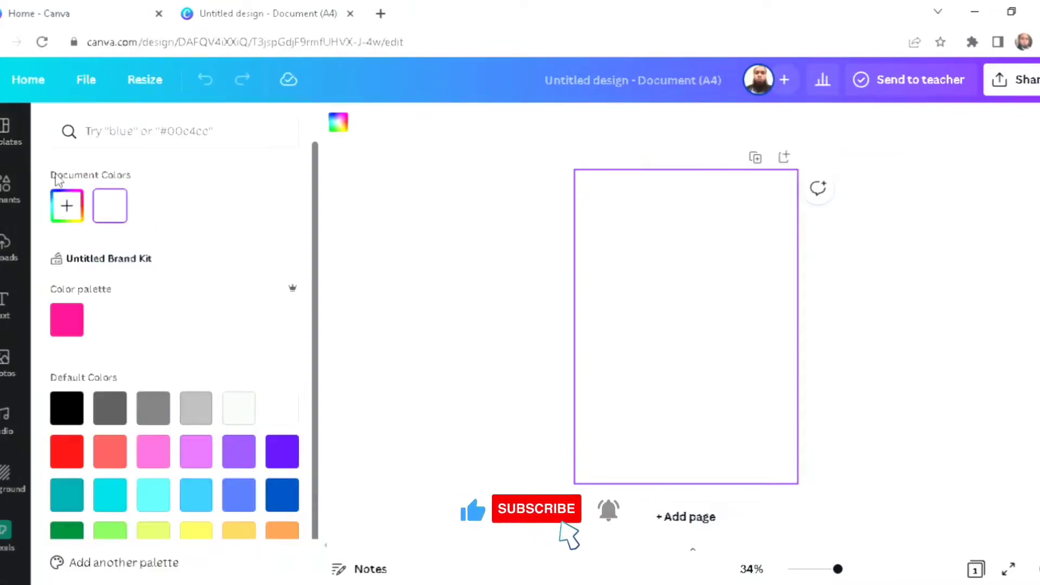
click(67, 205)
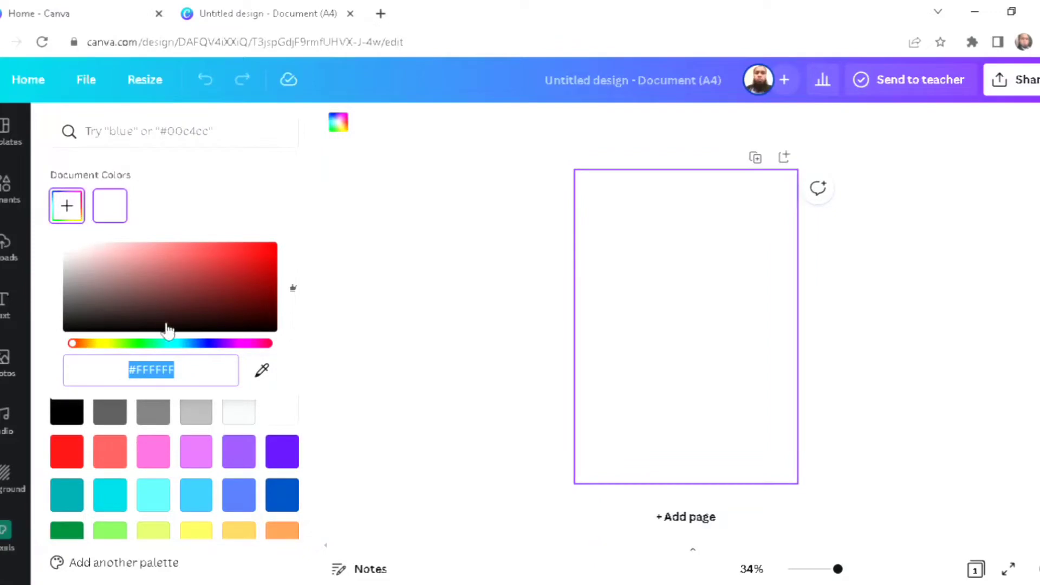
text(#14133B)
key(Return)
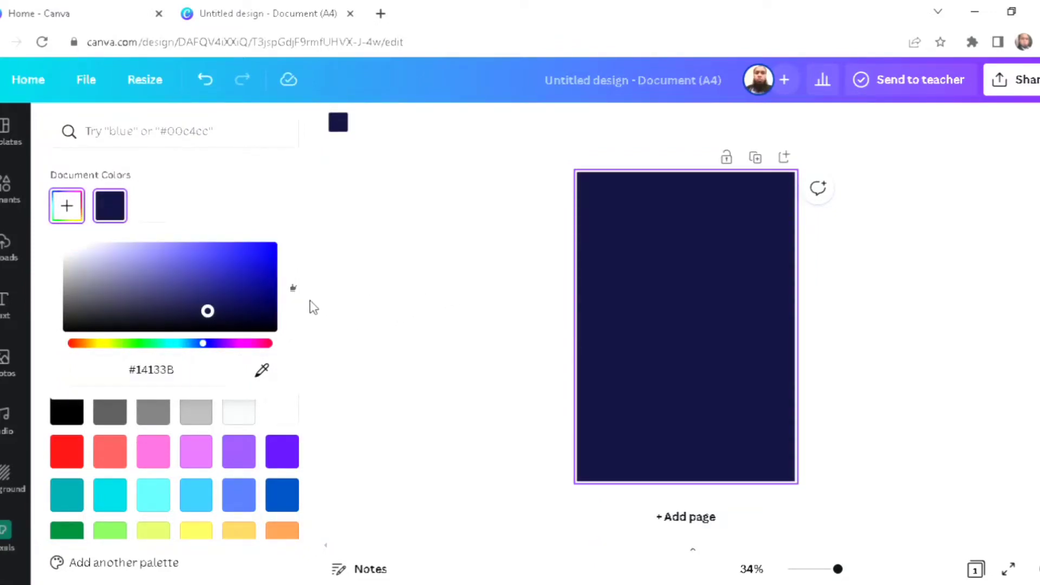
click(216, 316)
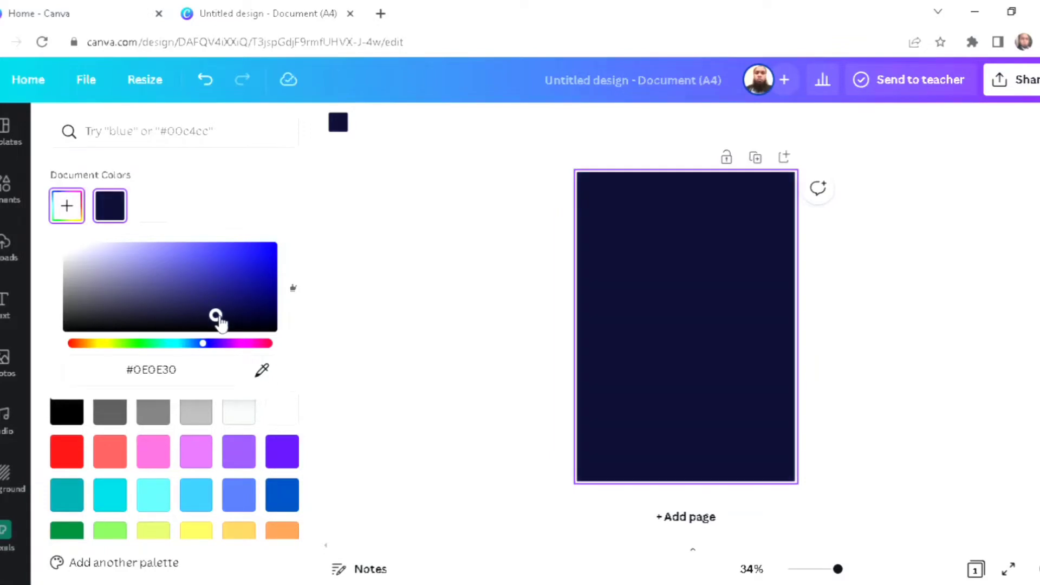
click(443, 284)
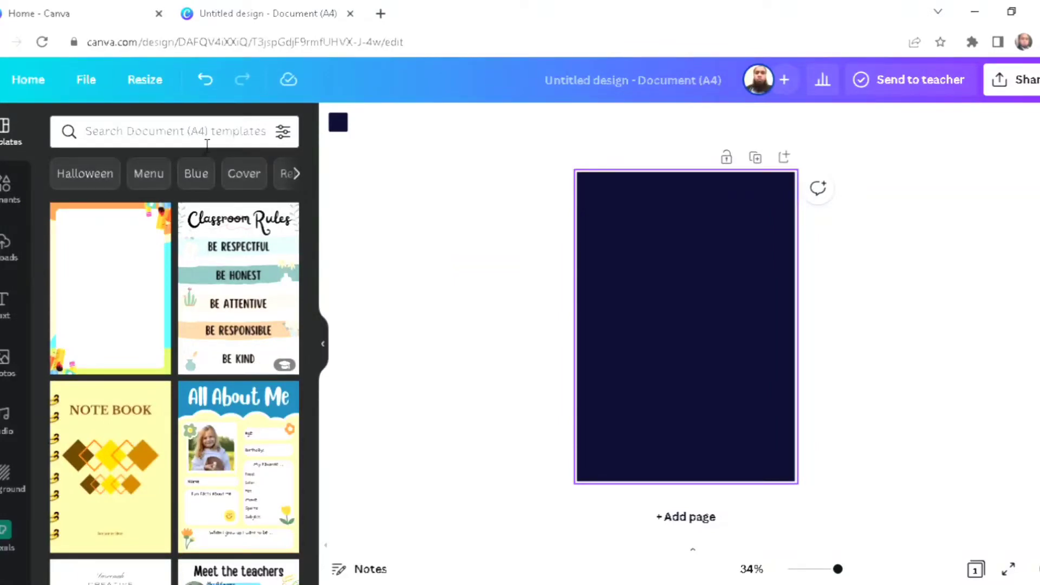
Insert the sharp-cornered square shape from an element search for "rectangle" and fill it with white.
click(16, 192)
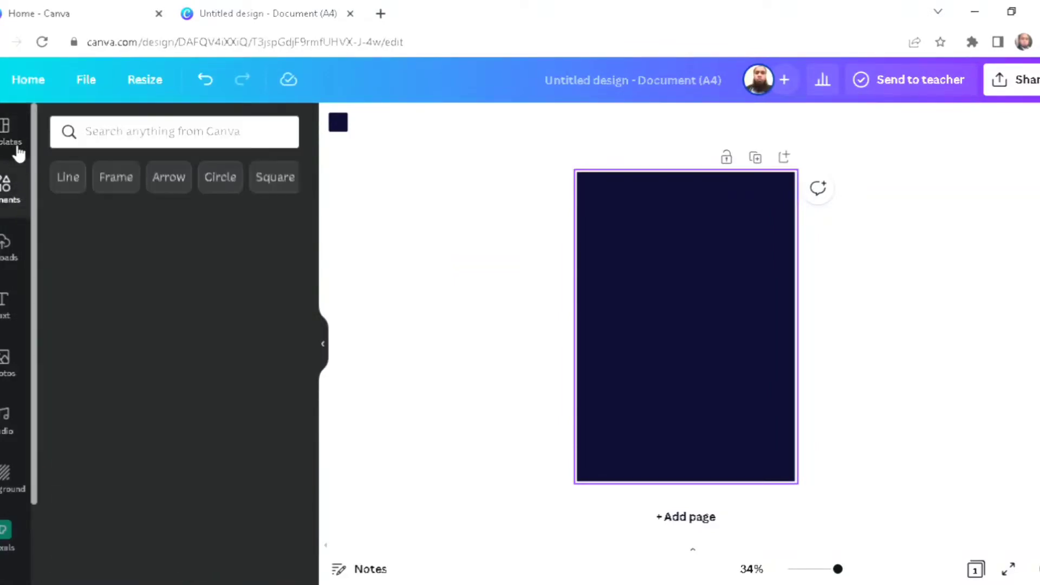
click(167, 136)
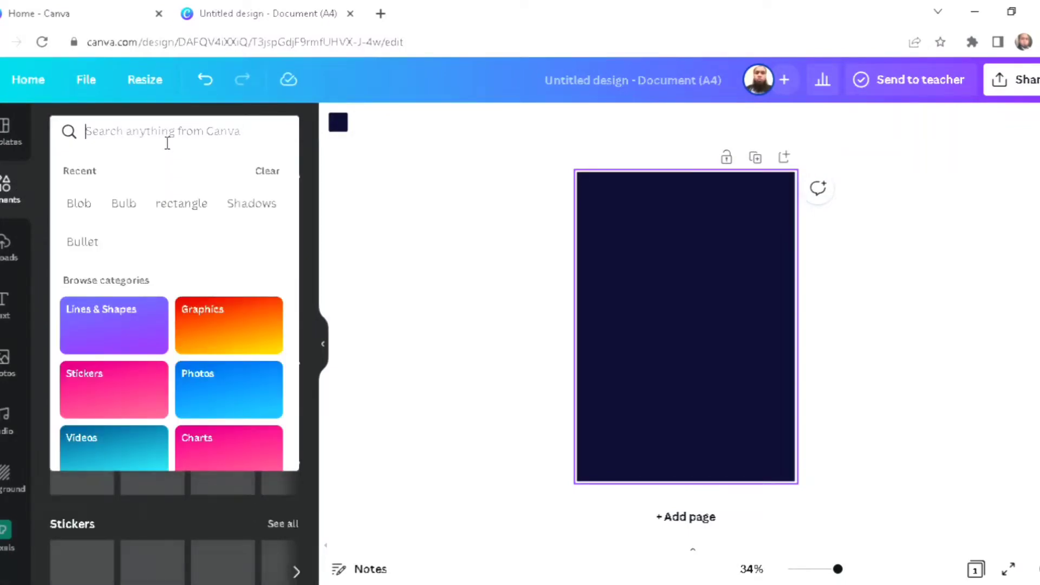
text(rectan)
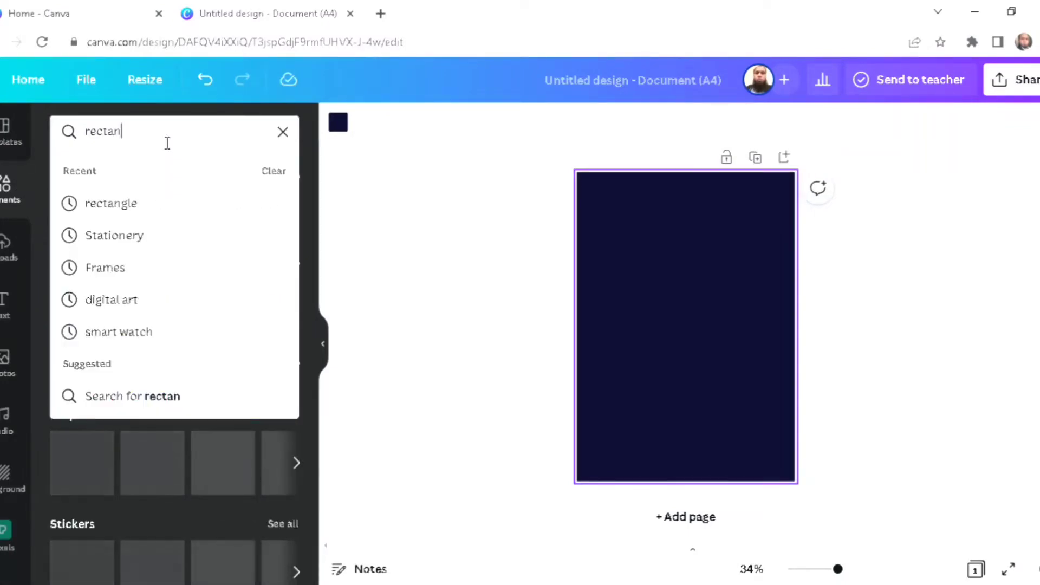
text(gle)
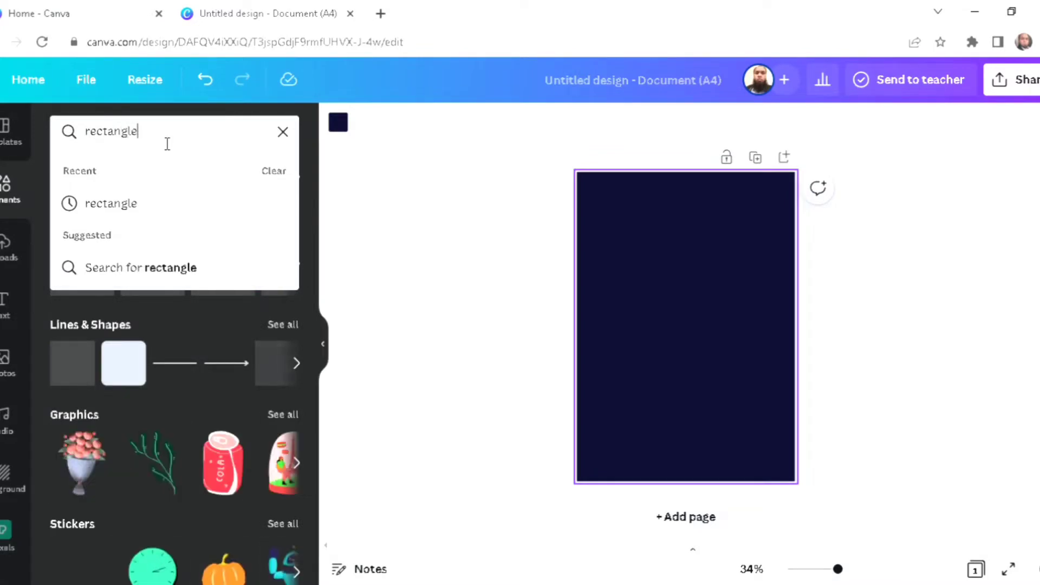
click(111, 203)
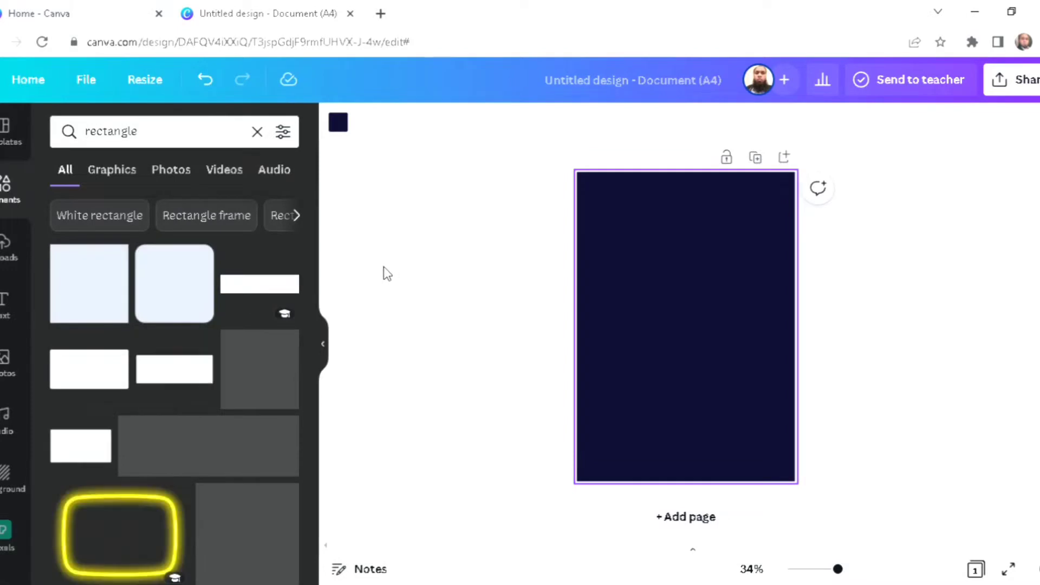
click(86, 286)
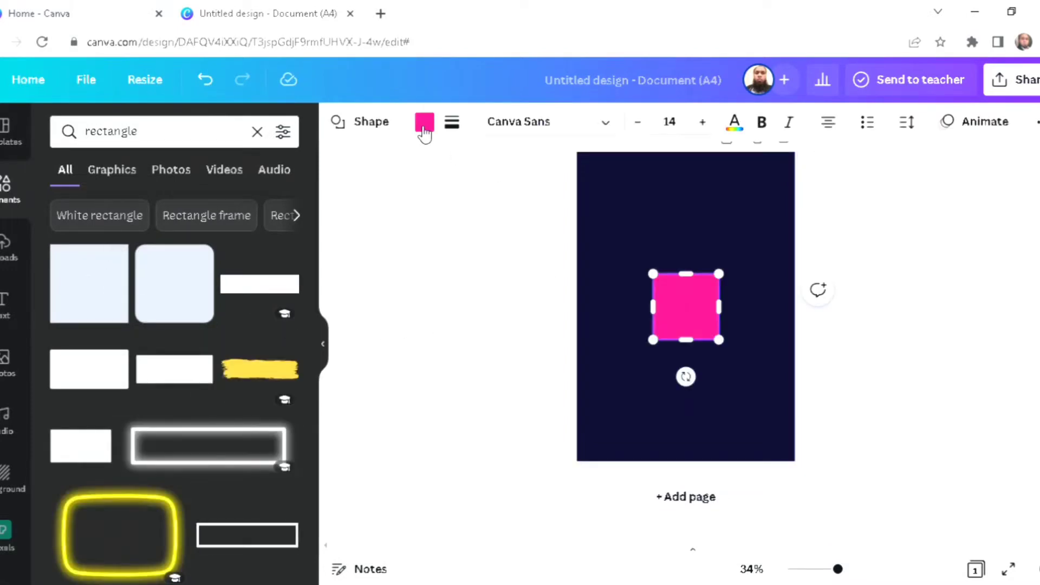
click(425, 128)
click(280, 410)
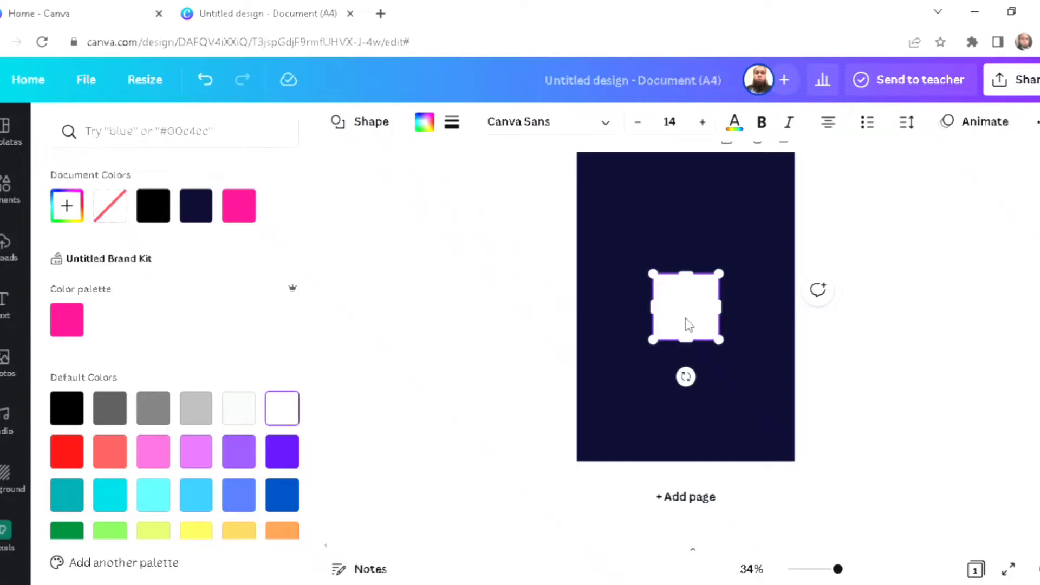
Turn the white square into a thin strip along the page's top edge, stretched to the full page width of 210.
drag(686, 317, 803, 206)
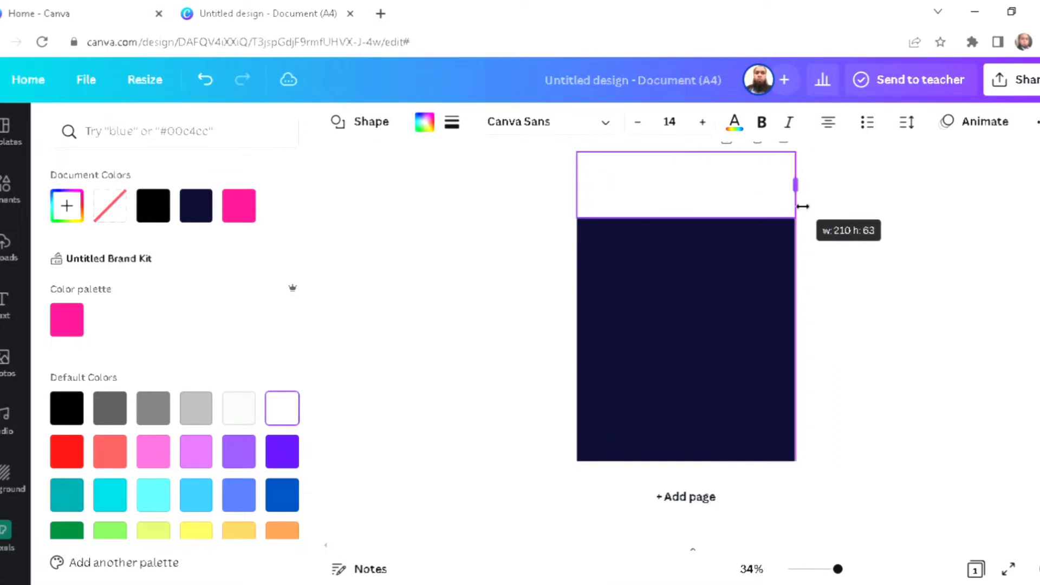
drag(702, 212, 706, 173)
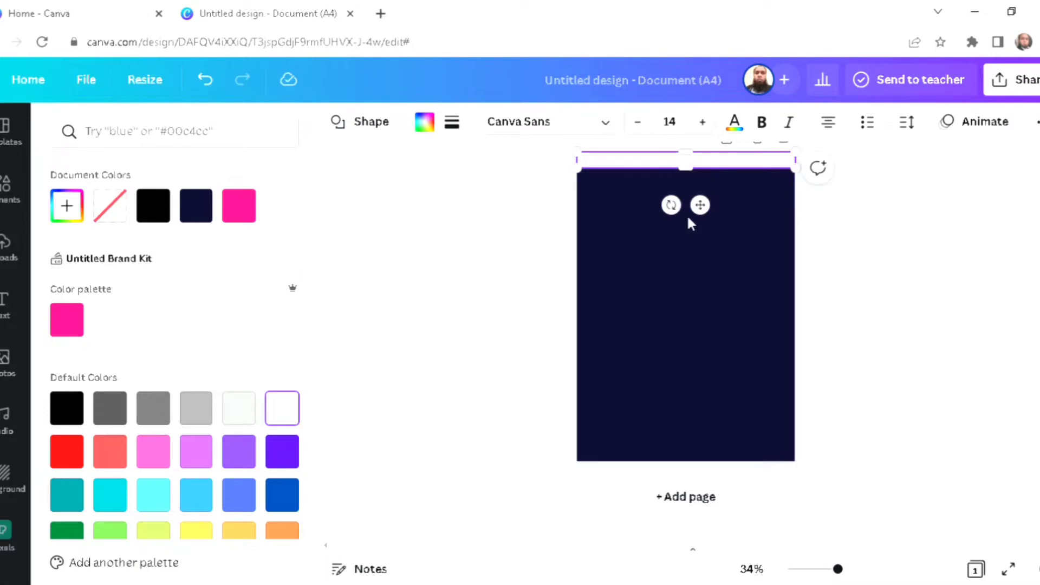
key(Escape)
key(Escape)
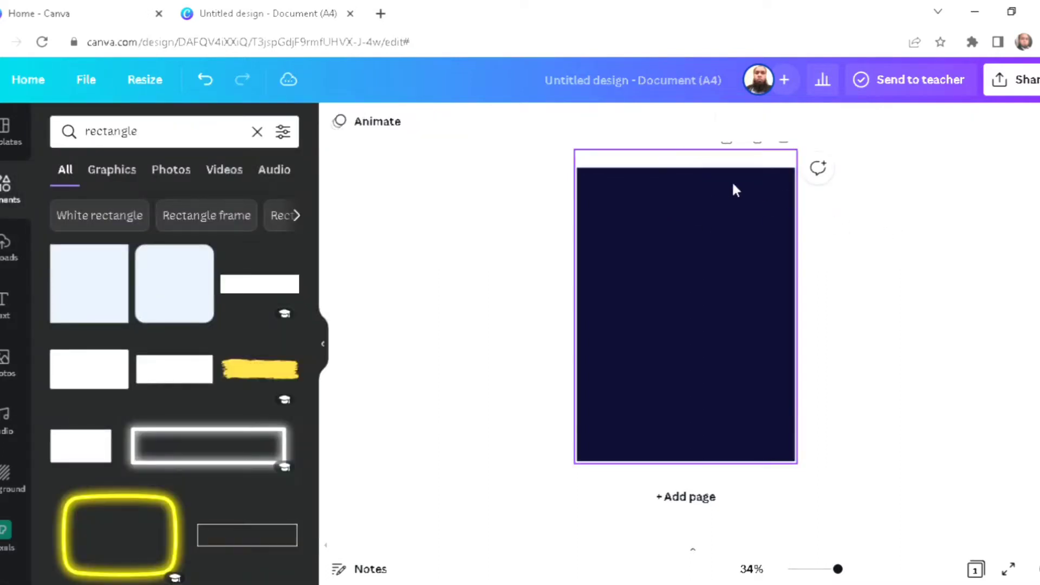
Duplicate the white strip and place the copy along the page's bottom edge.
click(660, 166)
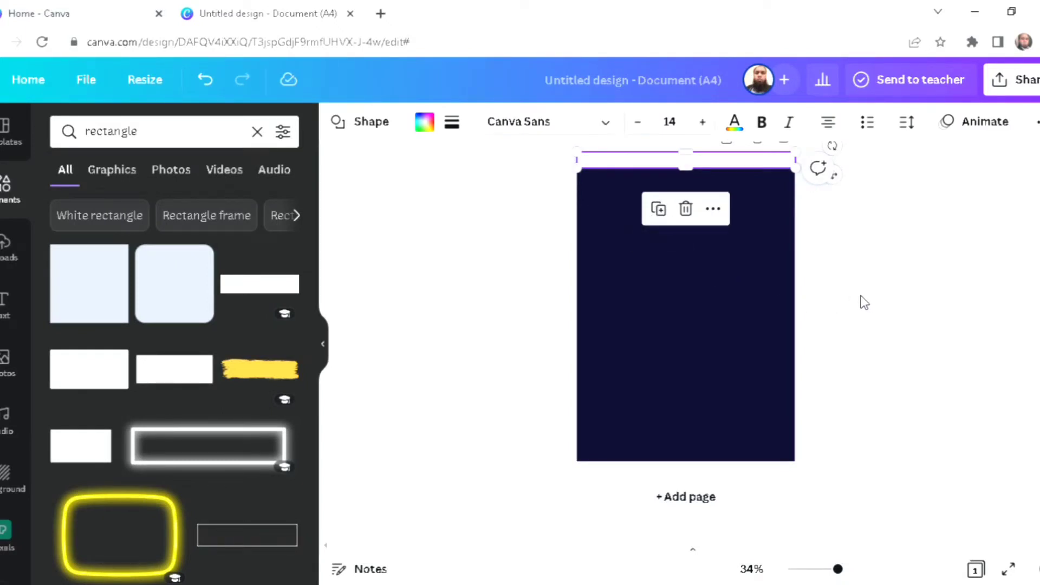
click(660, 210)
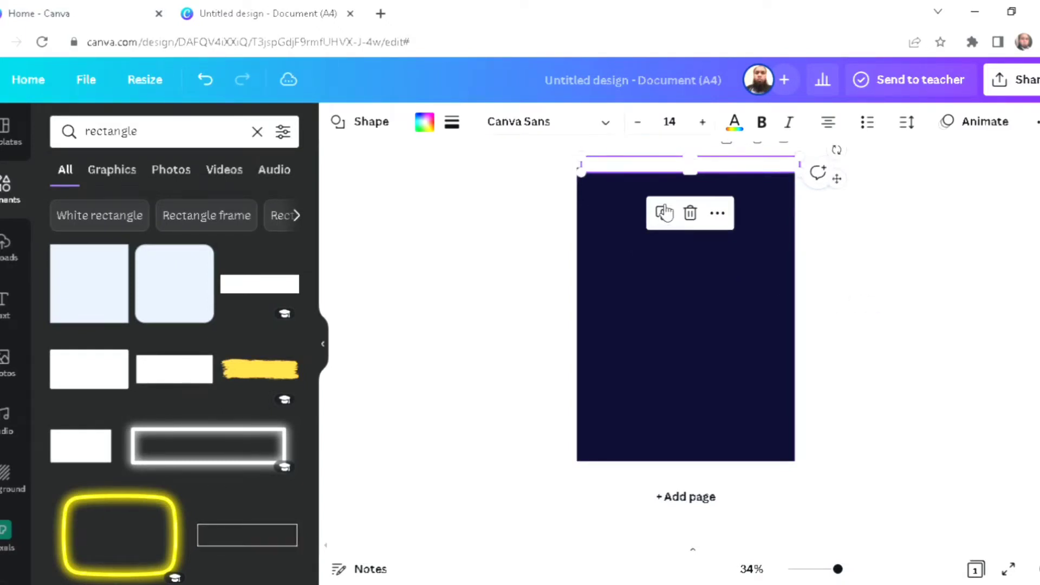
drag(837, 179, 847, 483)
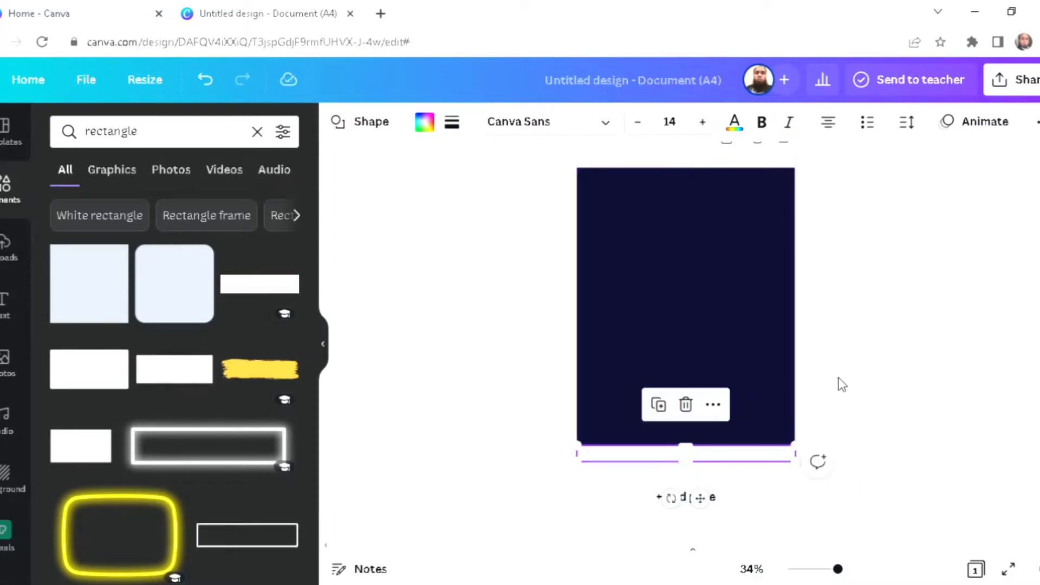
click(840, 377)
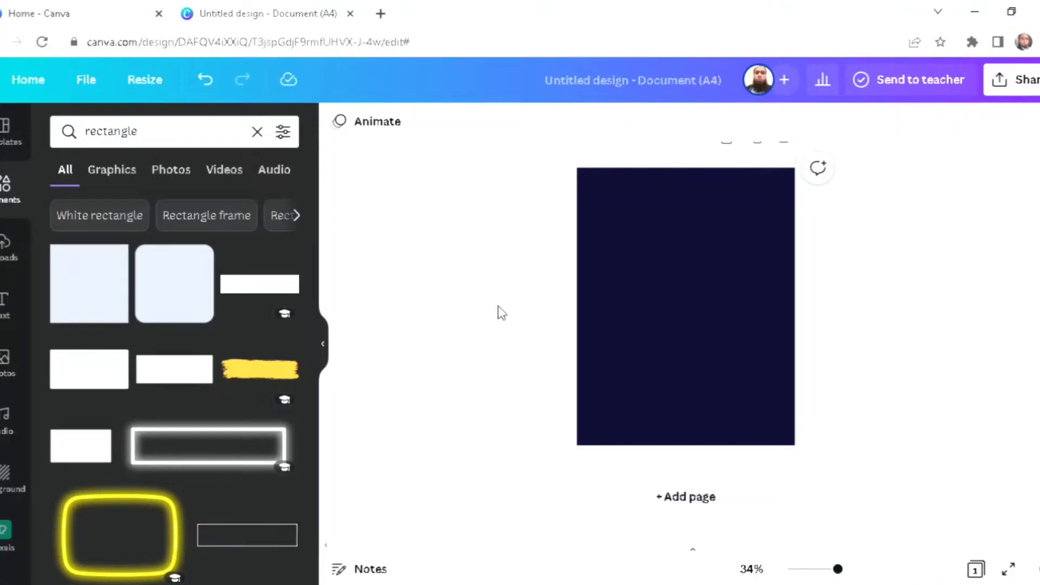
Insert the circular frame with a thick white ring from a "frames" search and fit it, reduced, into the navy area's top-left corner.
click(11, 186)
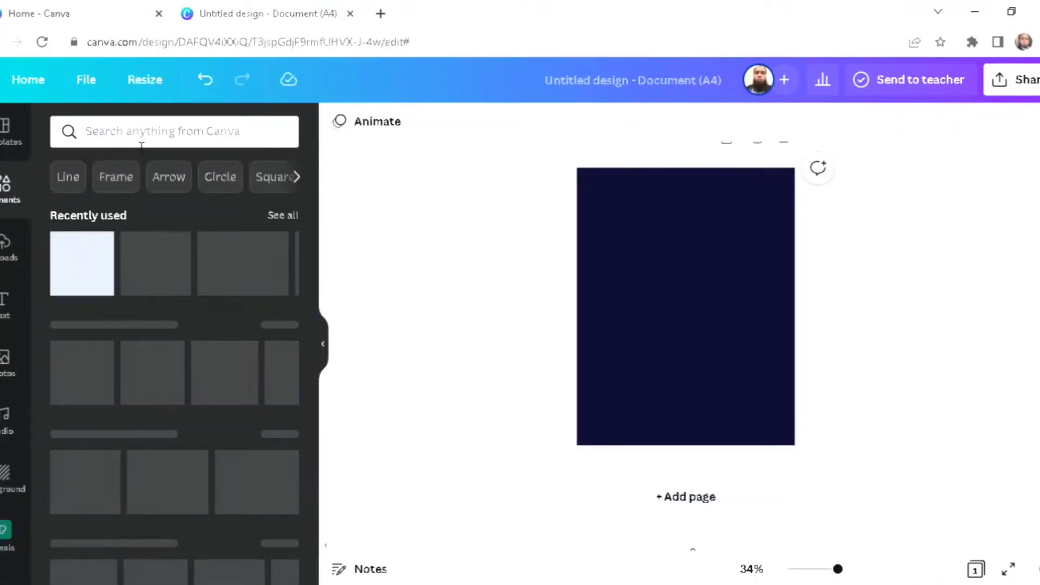
click(178, 146)
text(frames)
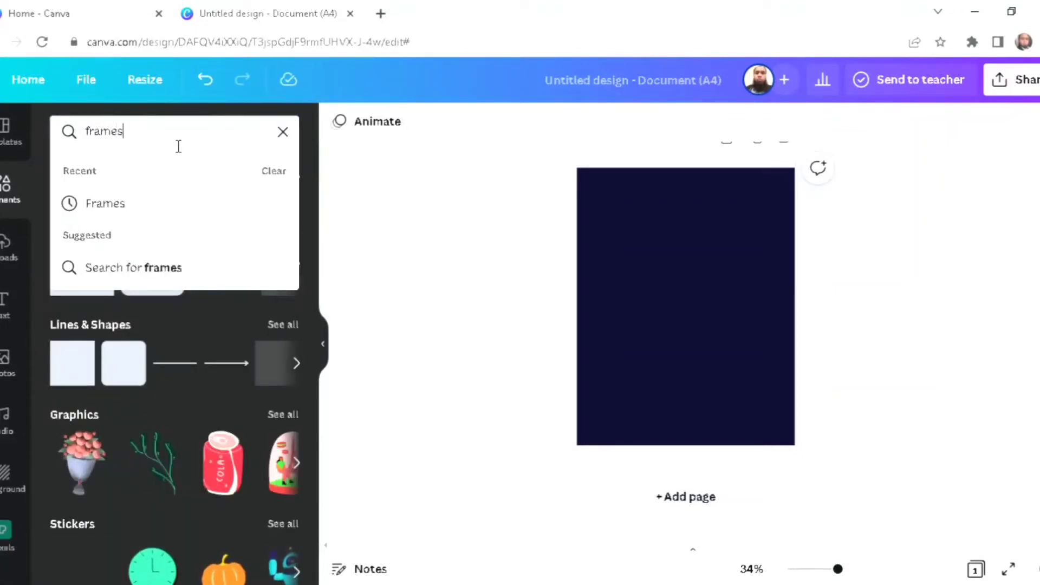
key(Return)
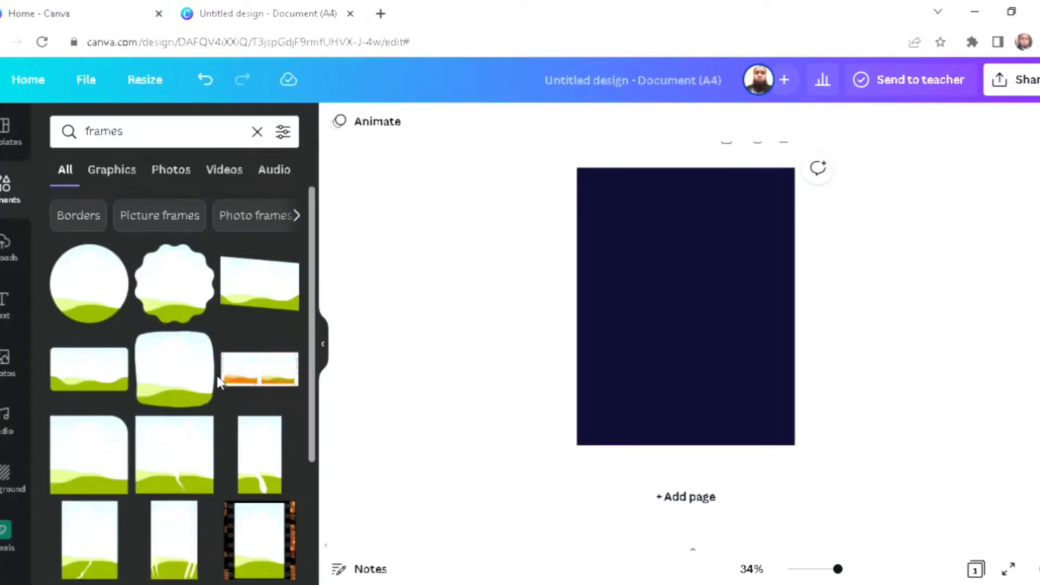
scroll(218, 378, down, 10)
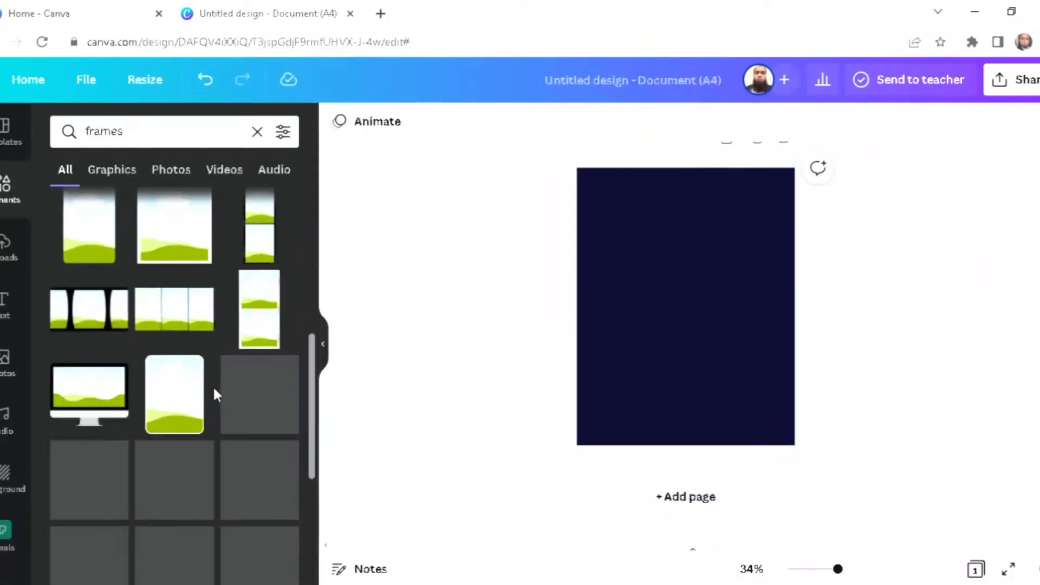
scroll(214, 390, down, 8)
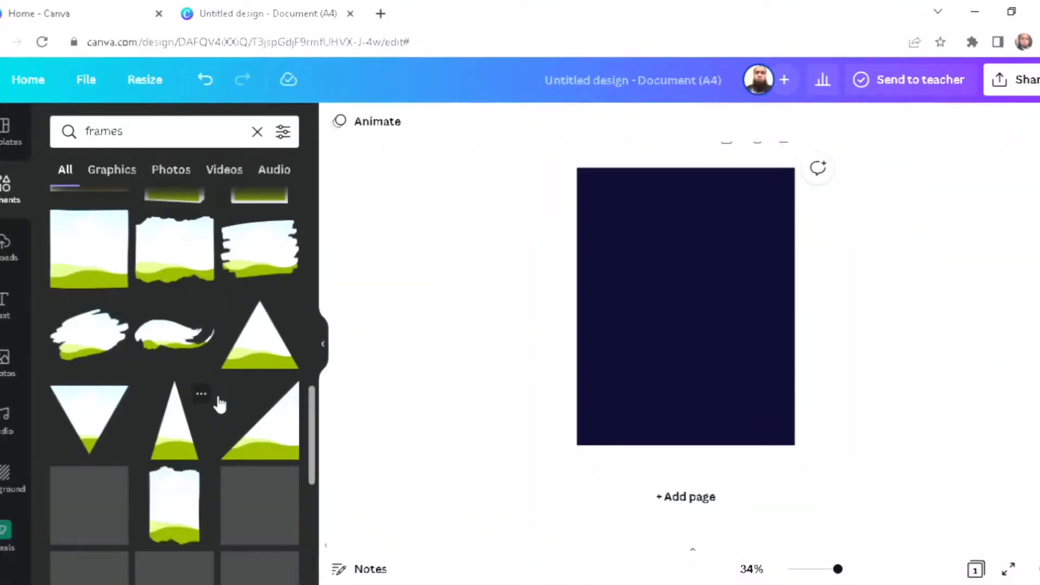
scroll(220, 406, down, 2)
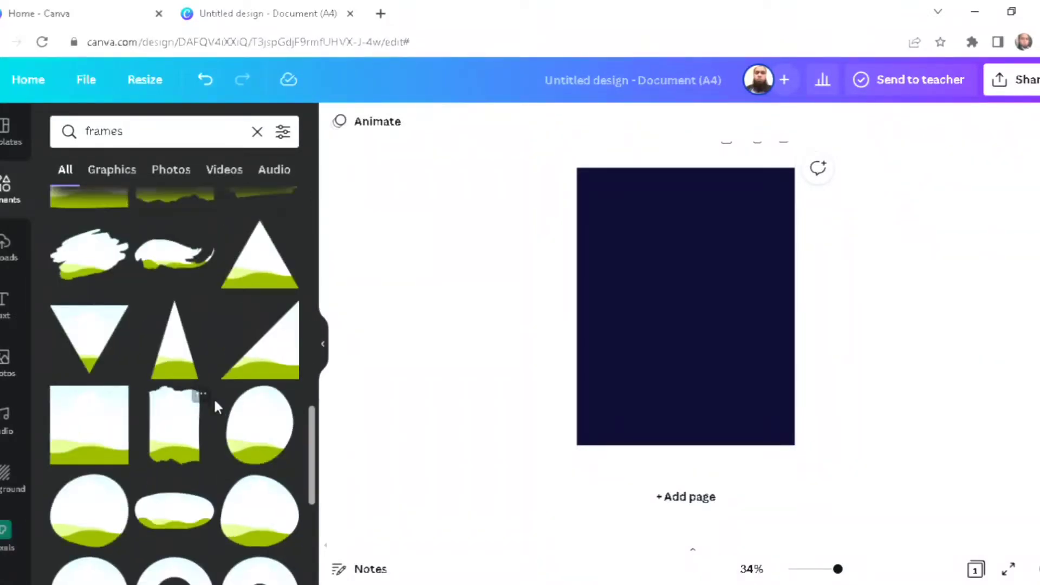
scroll(217, 401, down, 5)
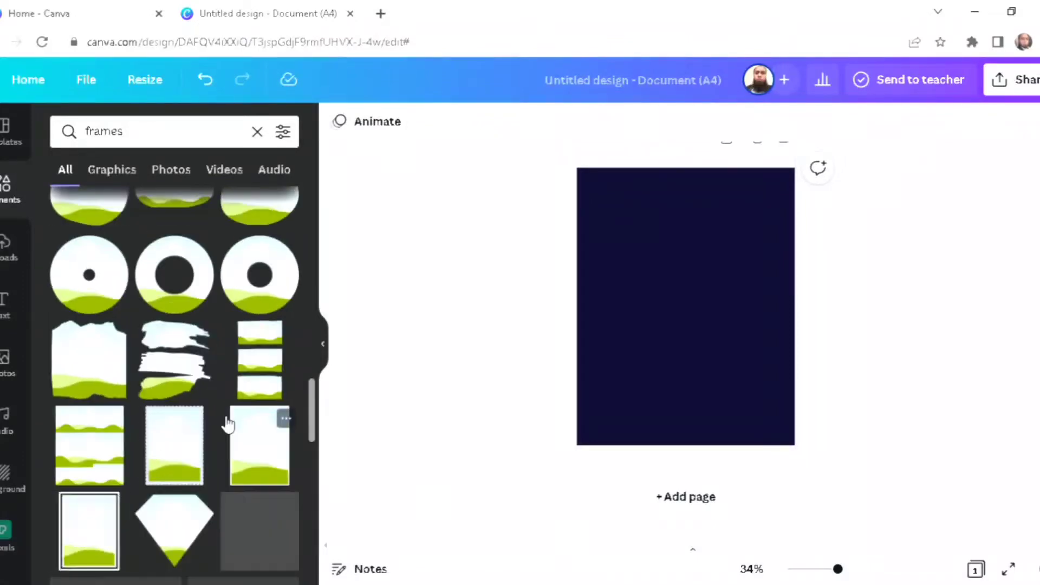
scroll(225, 423, down, 4)
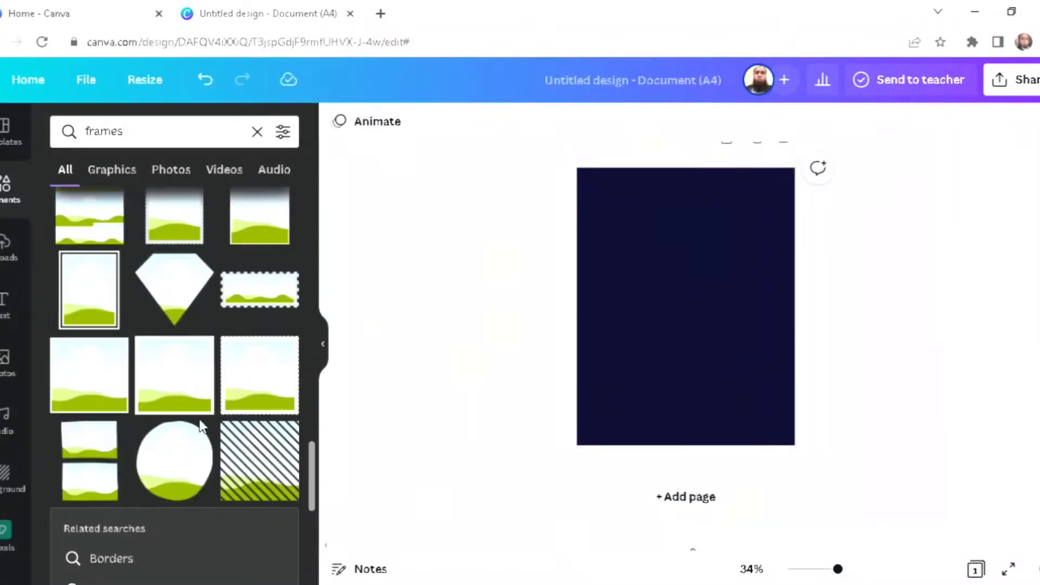
scroll(197, 424, down, 3)
scroll(193, 424, down, 4)
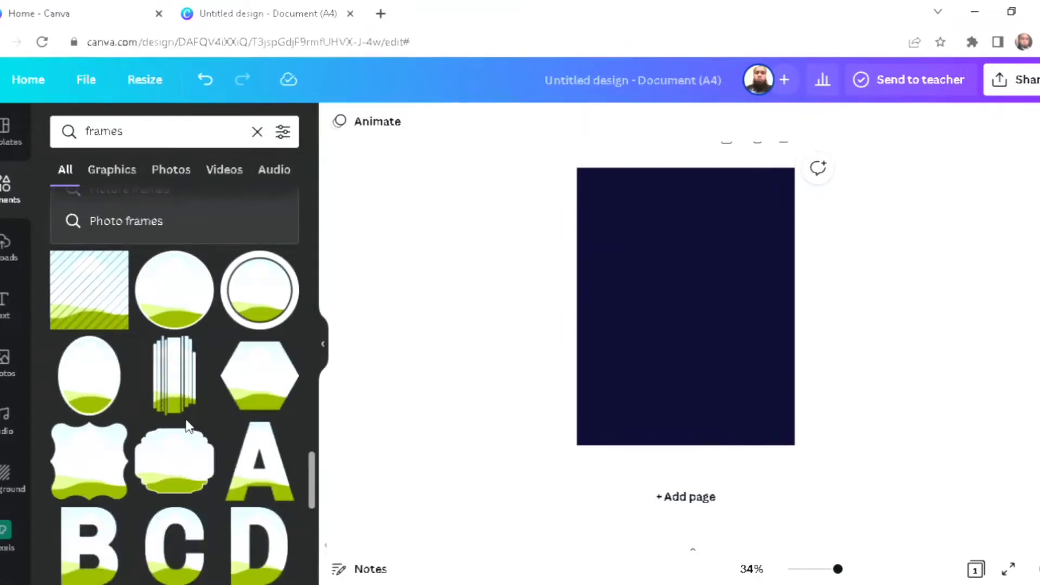
click(265, 298)
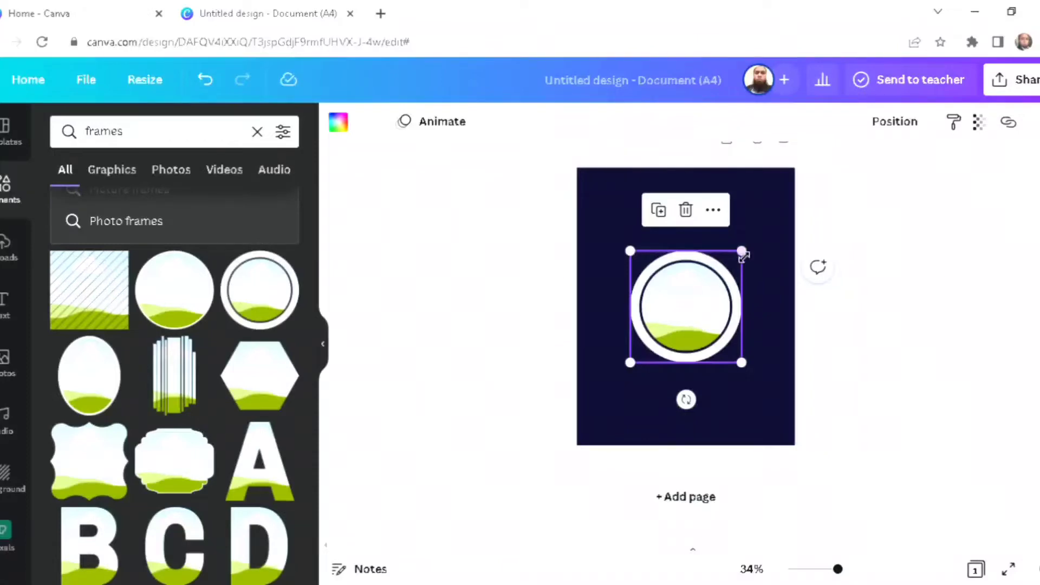
drag(742, 251, 623, 209)
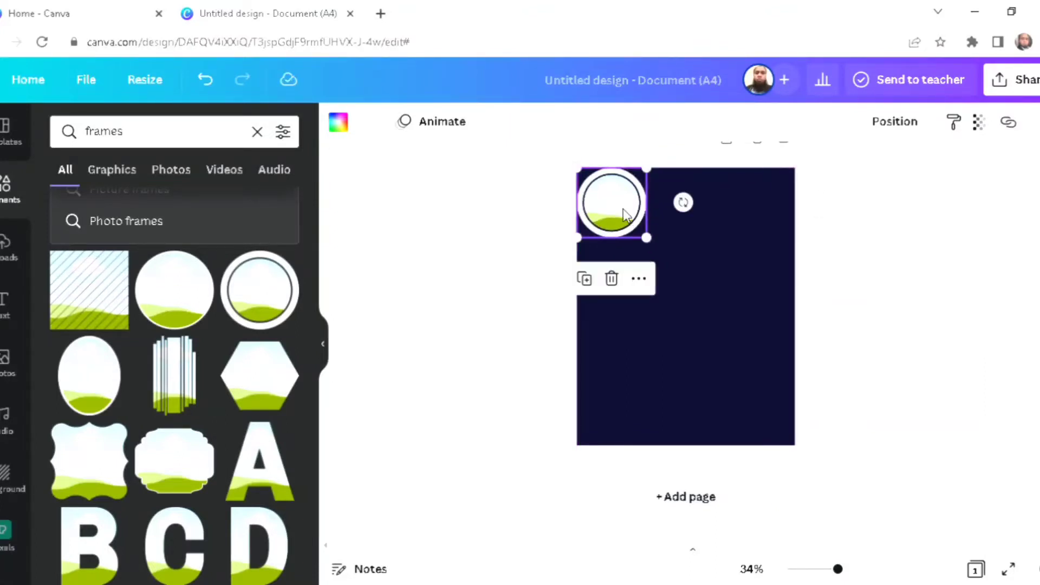
click(530, 252)
Insert the scalloped badge-shaped frame and place it, reduced, near the page's left edge below the circular frame.
scroll(242, 438, down, 2)
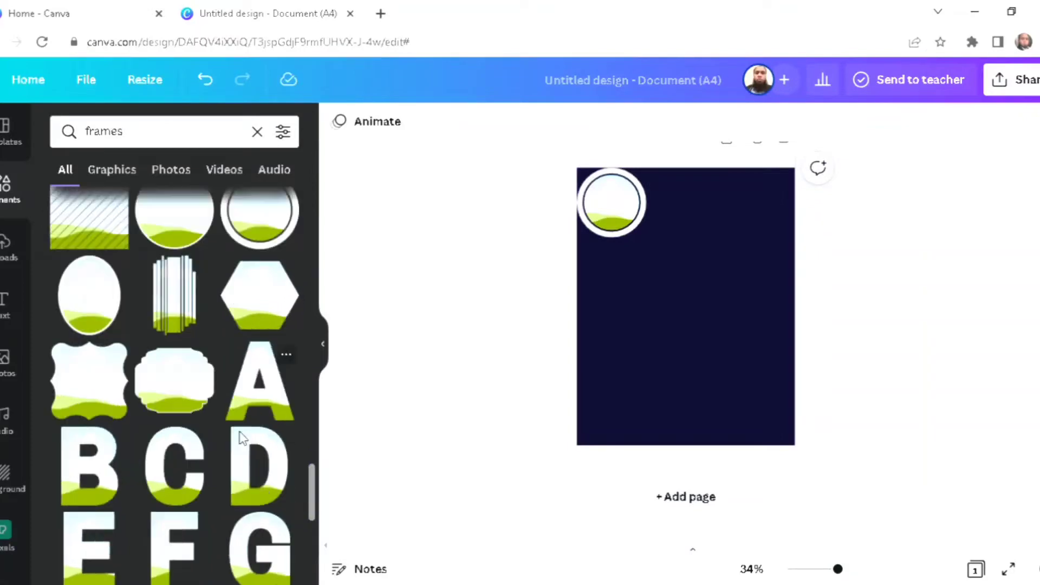
scroll(241, 433, down, 2)
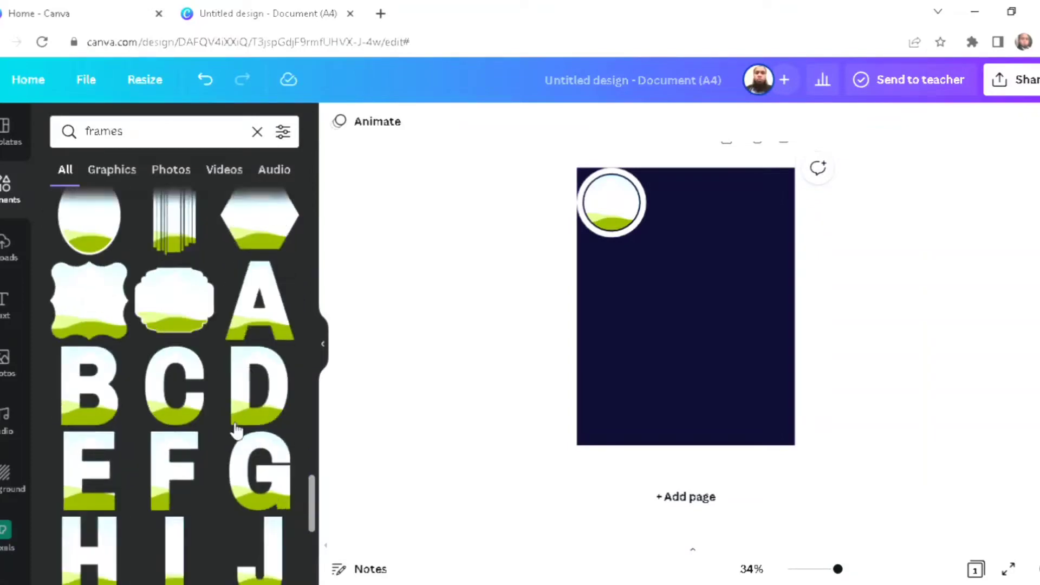
click(181, 313)
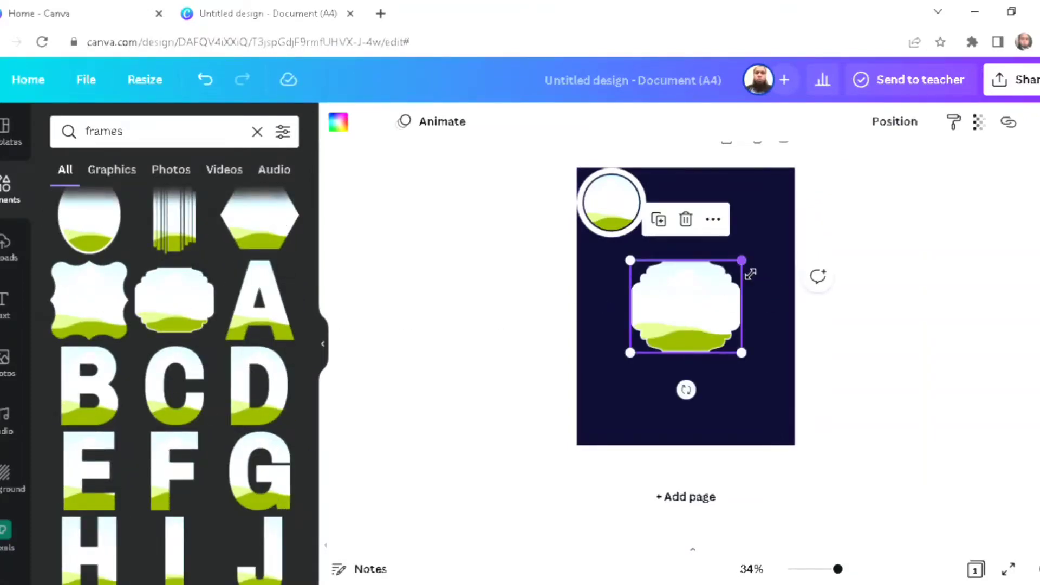
drag(750, 276, 630, 324)
click(553, 242)
click(531, 318)
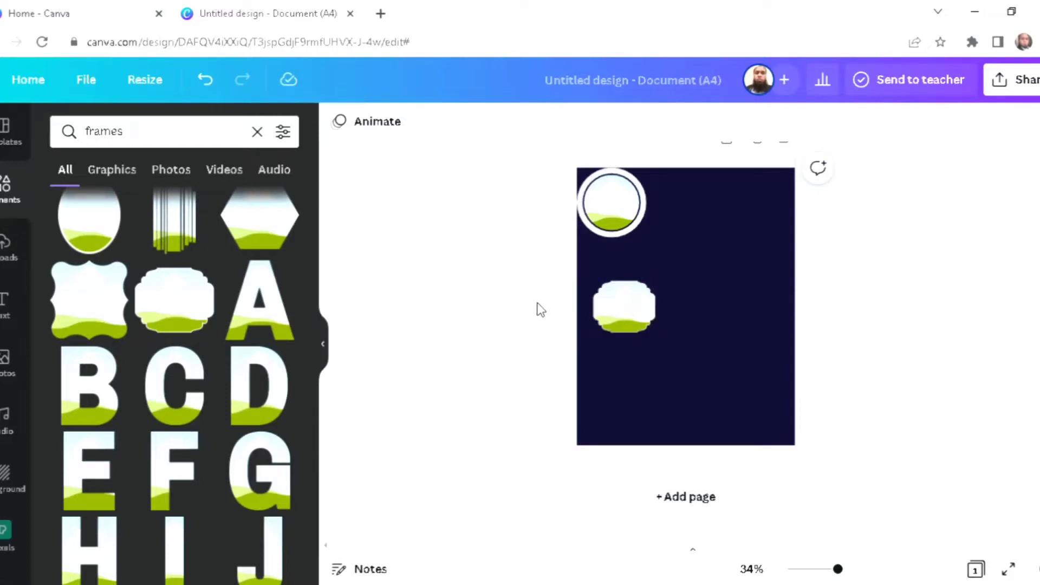
Reduce the size of the scalloped badge frame slightly, keeping its lower-left corner in place.
click(619, 308)
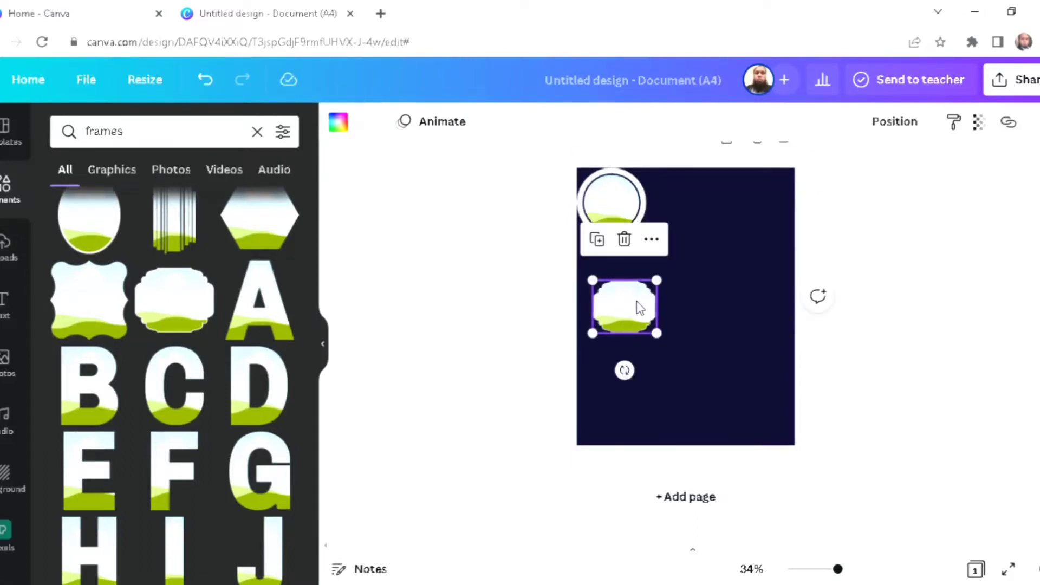
drag(657, 281, 650, 285)
click(514, 286)
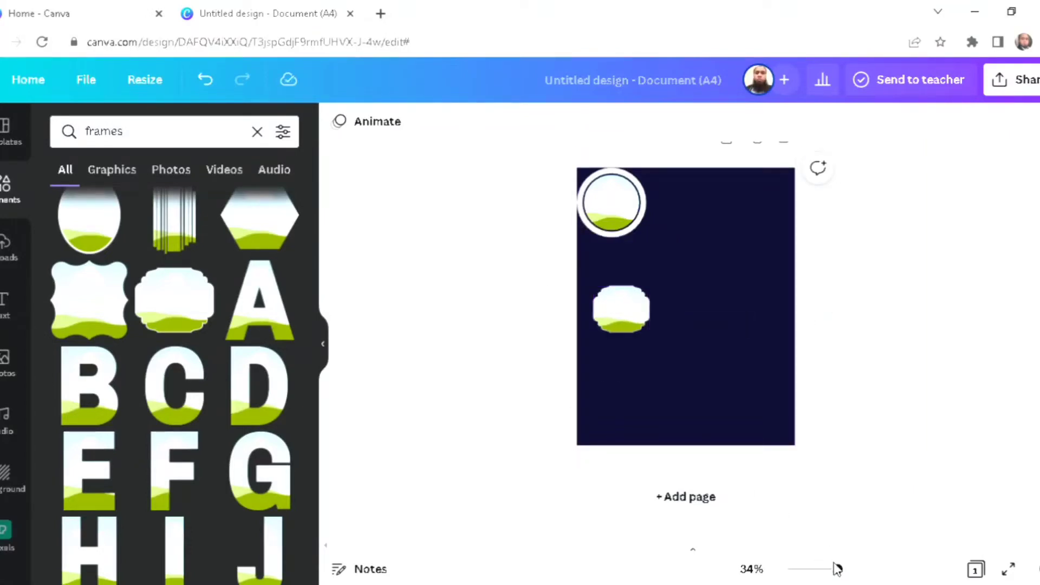
Reduce the circular frame slightly, keeping it anchored in the navy area's top-left corner.
drag(839, 571, 849, 570)
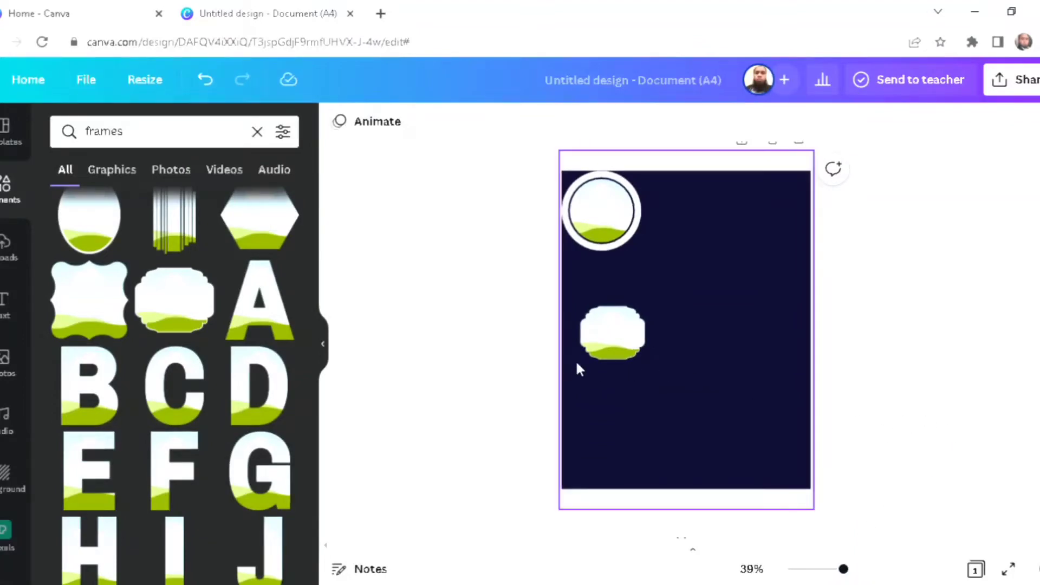
click(599, 233)
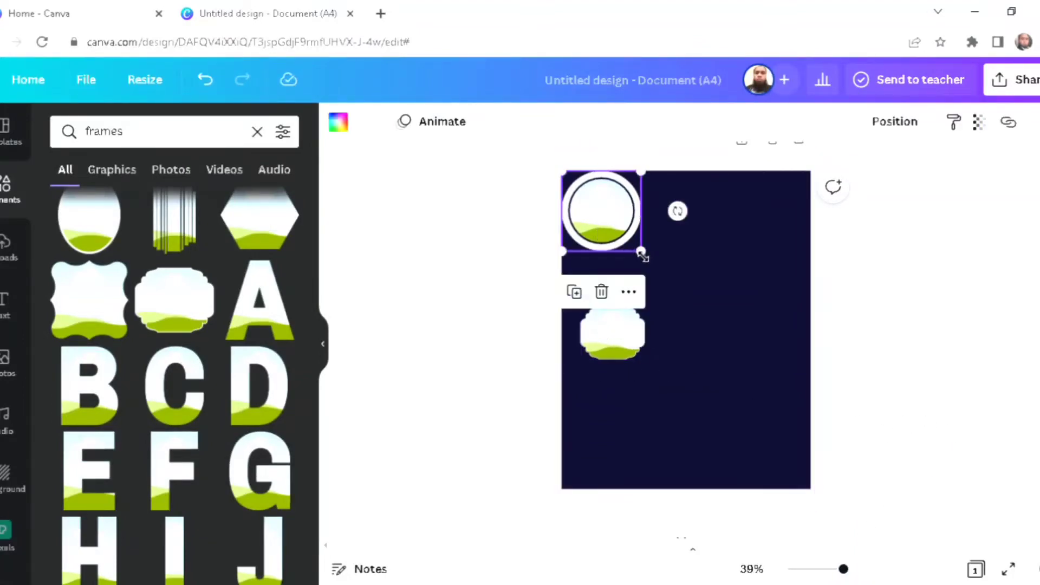
drag(648, 256, 635, 245)
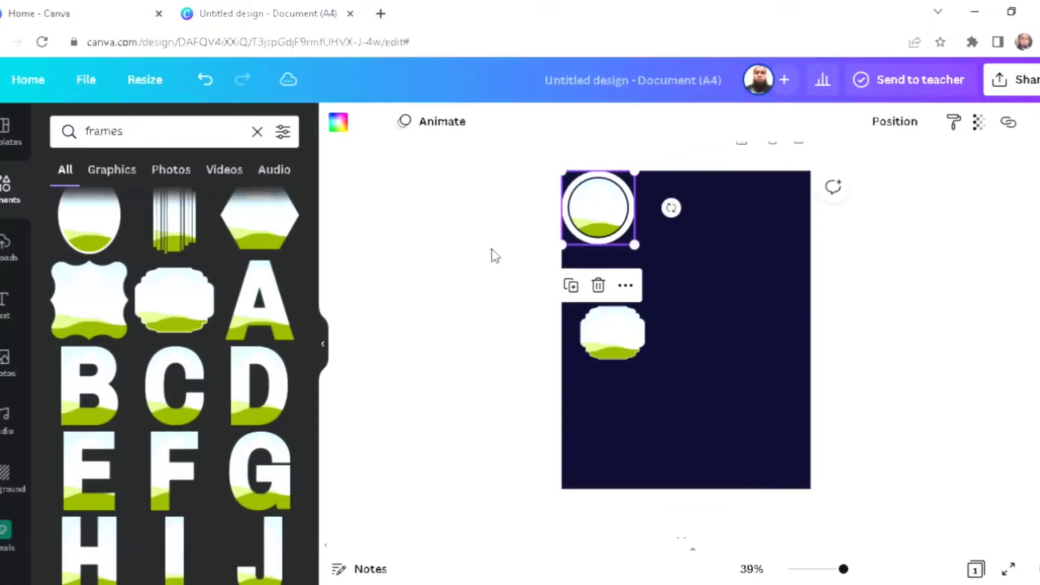
click(493, 255)
Centre the scalloped frame vertically on the page and place two duplicates beside it in a horizontal row.
drag(619, 337, 609, 334)
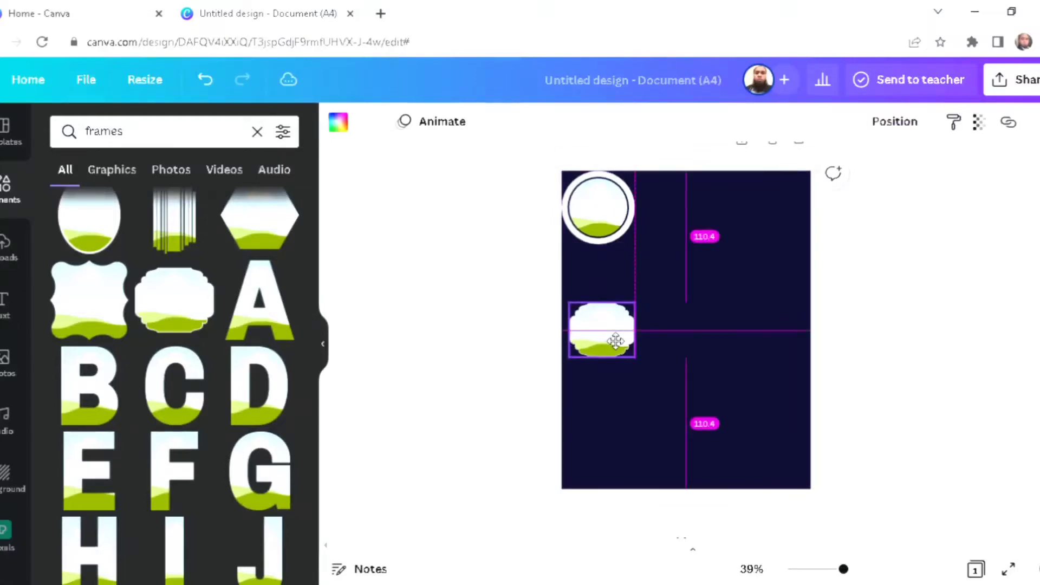
click(538, 343)
click(609, 314)
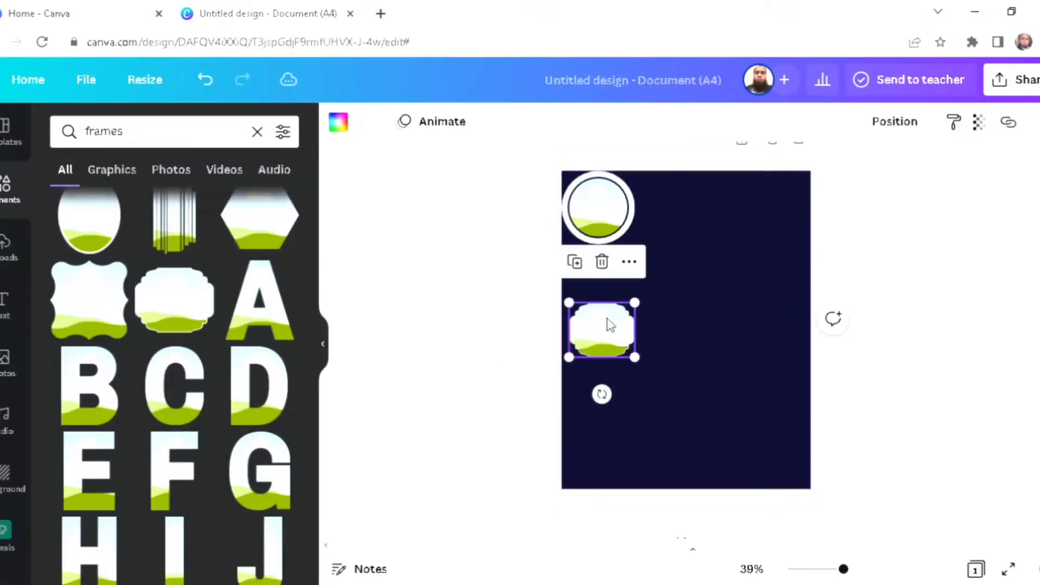
click(581, 268)
click(581, 267)
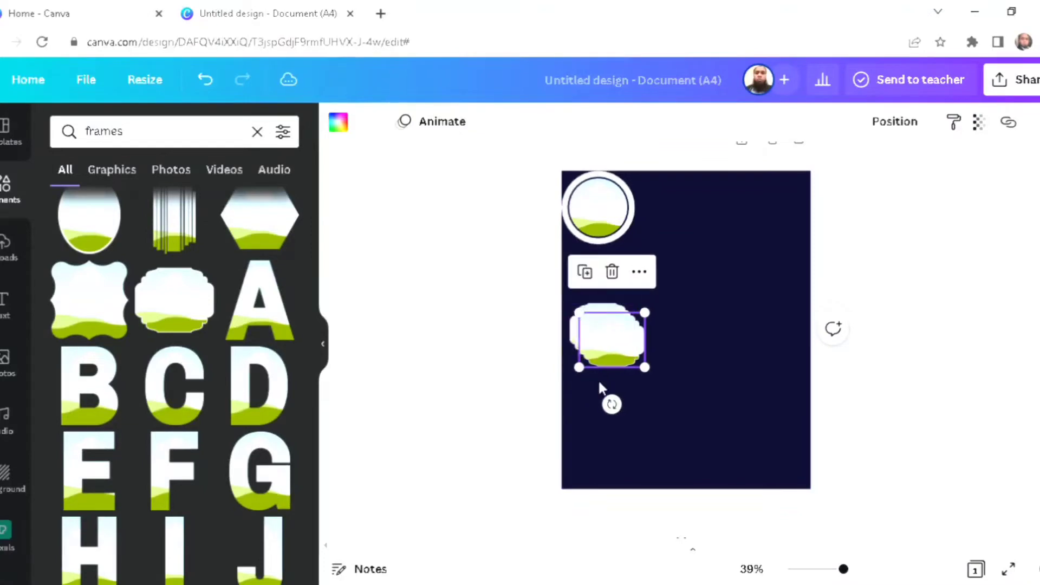
drag(606, 344, 679, 347)
drag(610, 345, 753, 346)
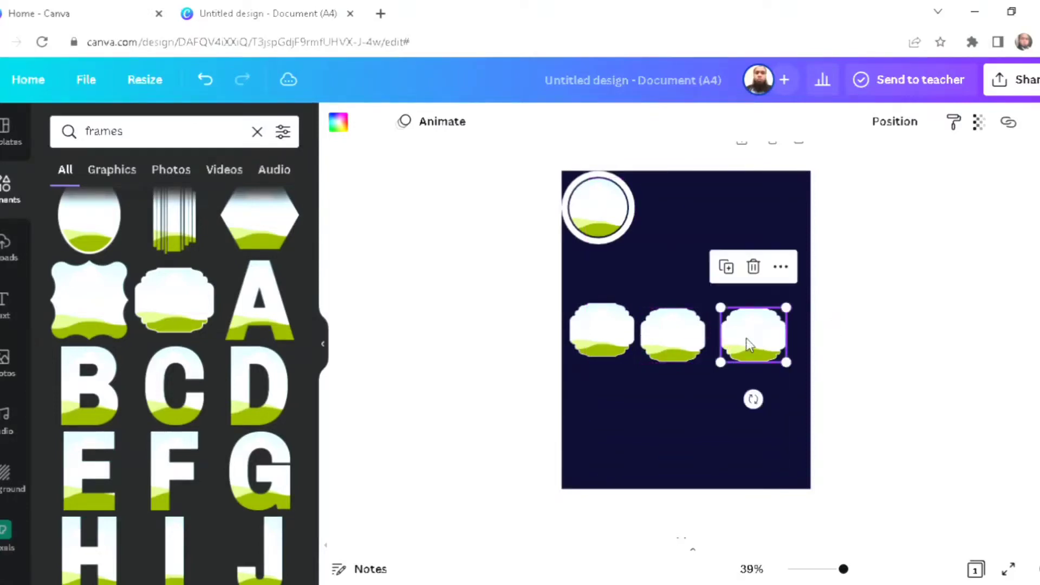
Align the three scalloped frames at the same height and space them evenly across the page.
click(926, 320)
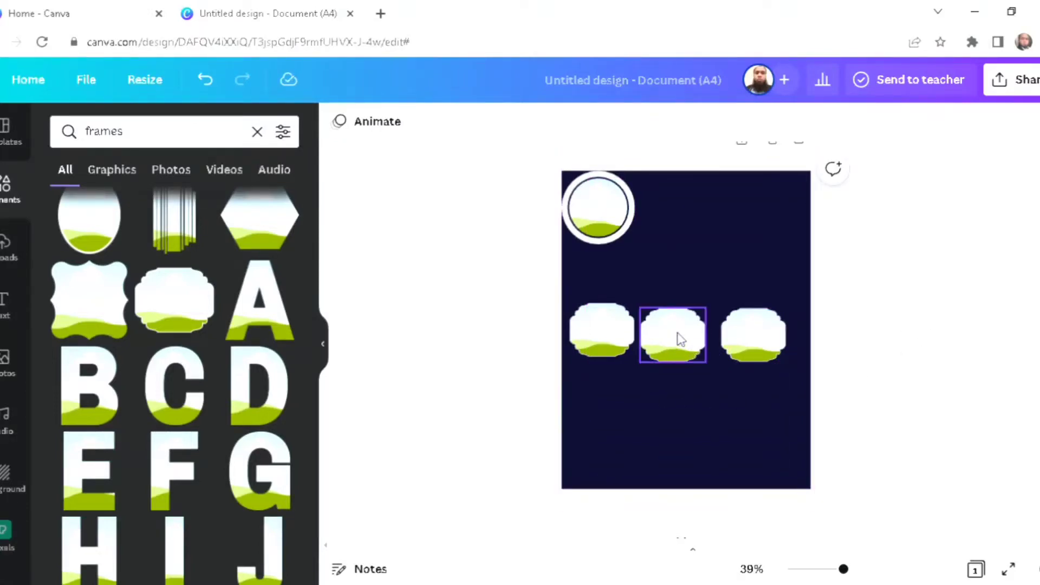
drag(681, 339, 685, 335)
click(907, 360)
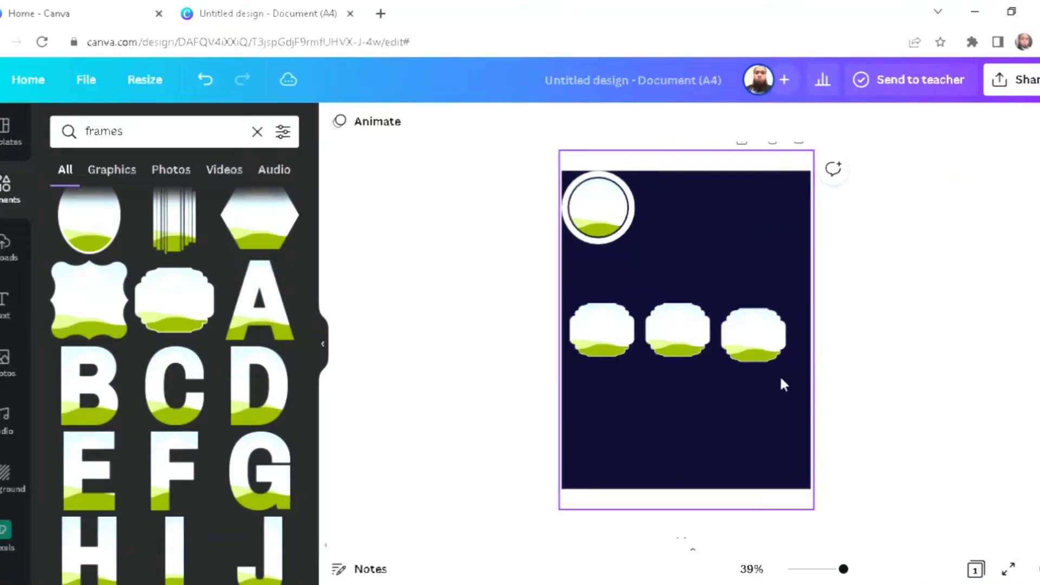
drag(758, 349, 766, 353)
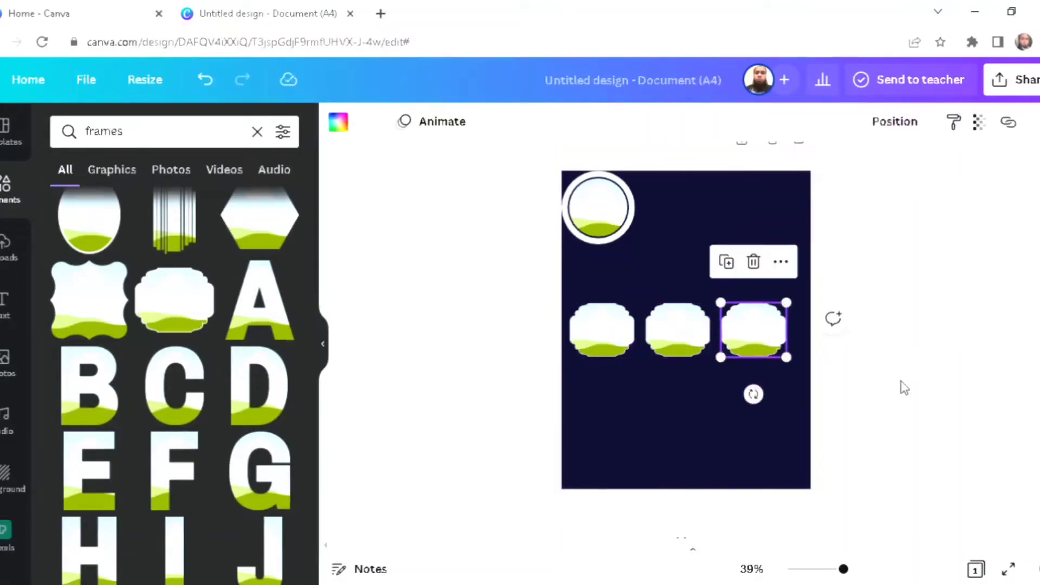
click(904, 394)
drag(678, 330, 683, 332)
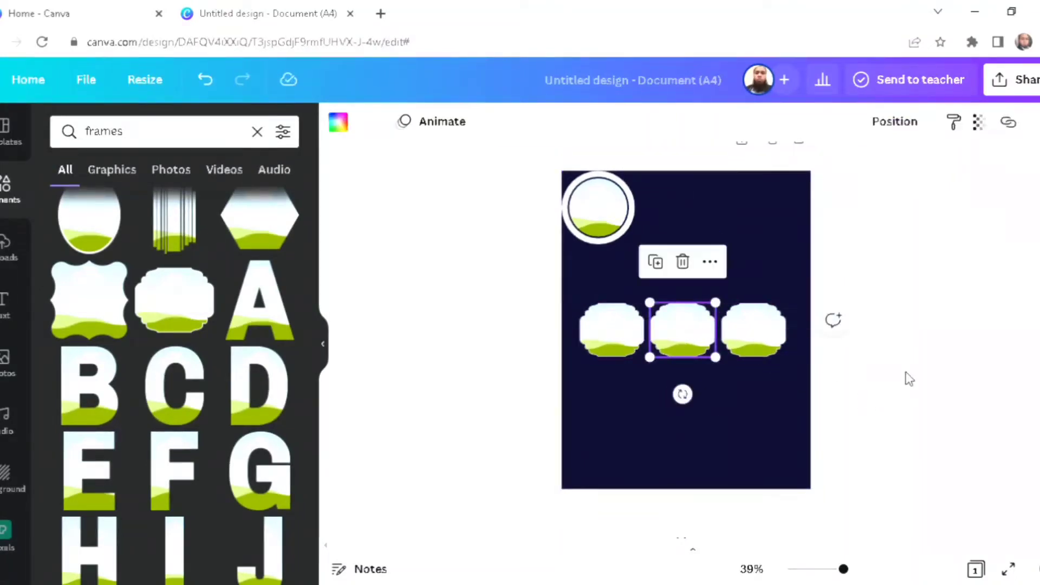
click(414, 299)
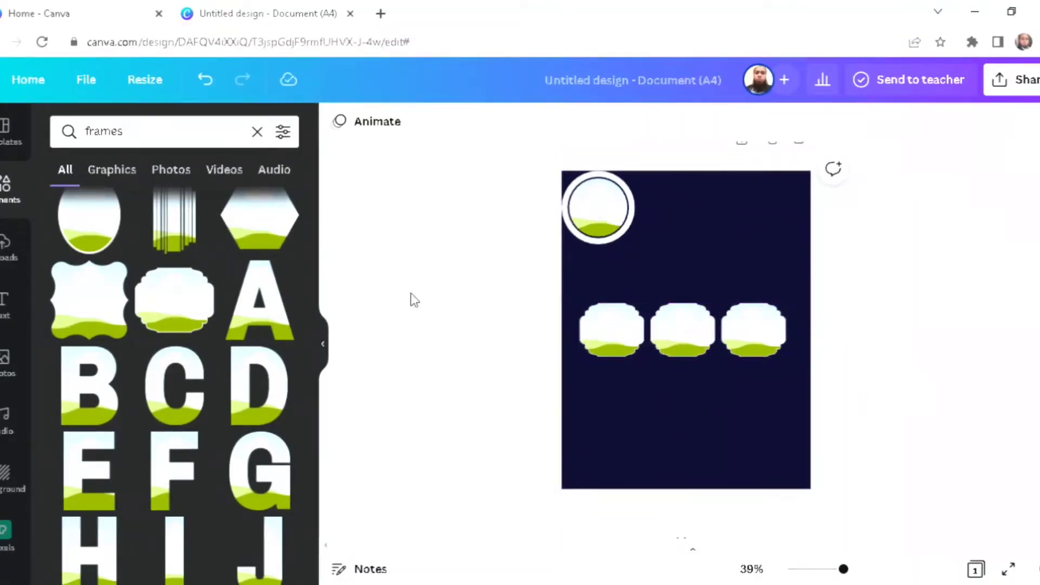
Insert the striped pencil-holder graphic with a yellow ruler from a "staionery" search and place it, reduced, beside the circular frame.
click(5, 190)
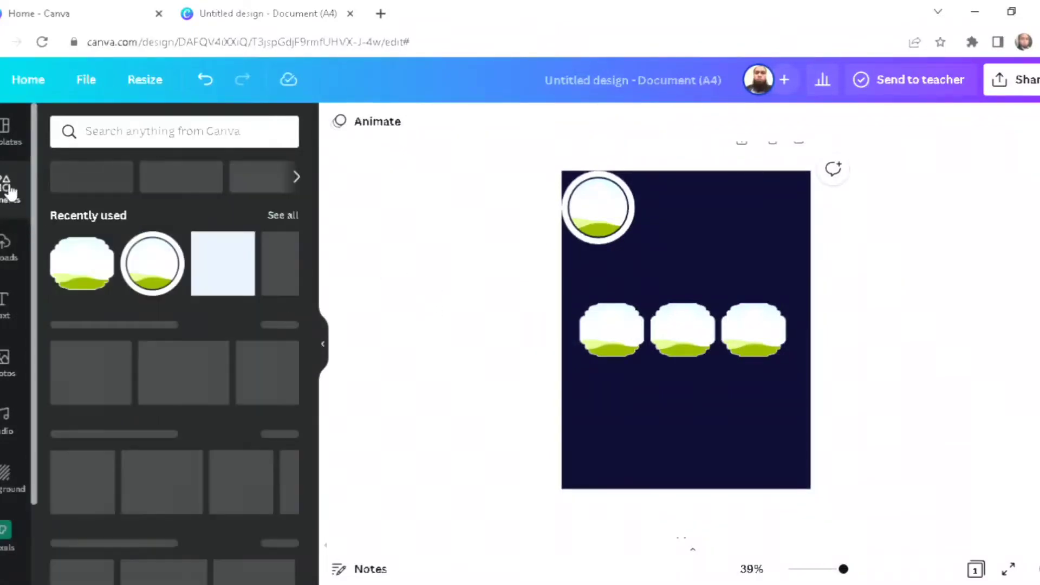
click(161, 133)
text(staionery)
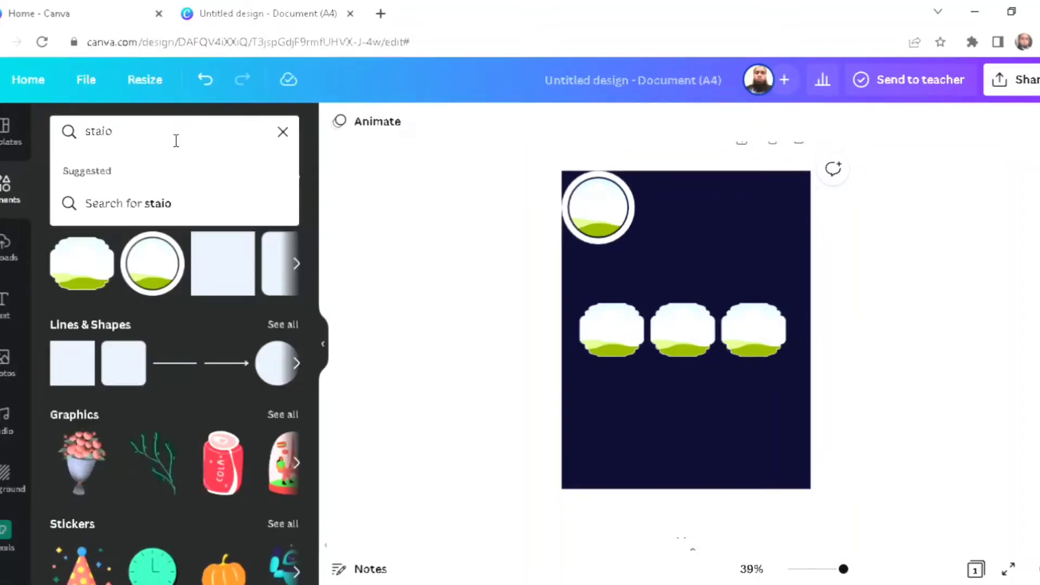
key(Return)
scroll(184, 255, down, 5)
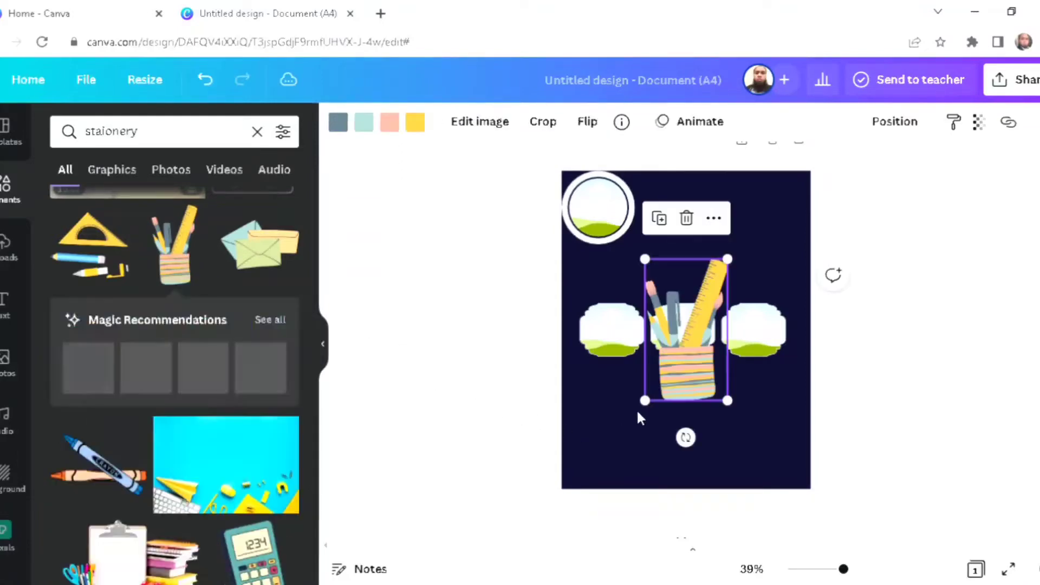
mouse_move(651, 404)
mouse_down()
mouse_move(651, 391)
mouse_move(740, 313)
mouse_move(701, 234)
mouse_move(660, 209)
mouse_move(649, 247)
mouse_up()
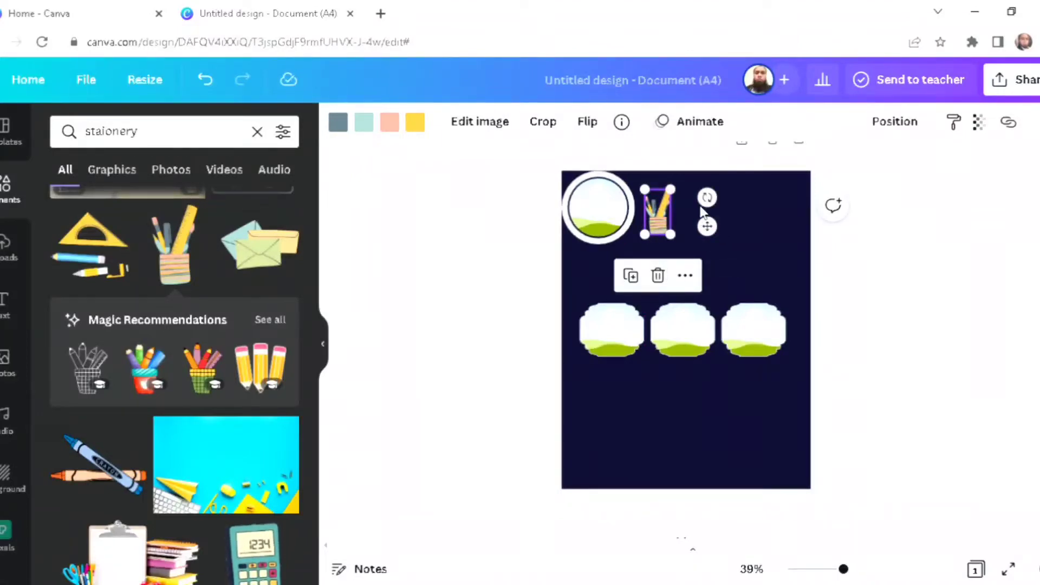
Rotate the pencil-holder graphic counter-clockwise so its pencils point toward the circular frame, and set it against the frame's ring.
mouse_move(704, 199)
mouse_down()
mouse_move(738, 204)
mouse_move(743, 172)
mouse_move(720, 190)
mouse_move(665, 178)
mouse_move(661, 195)
mouse_up()
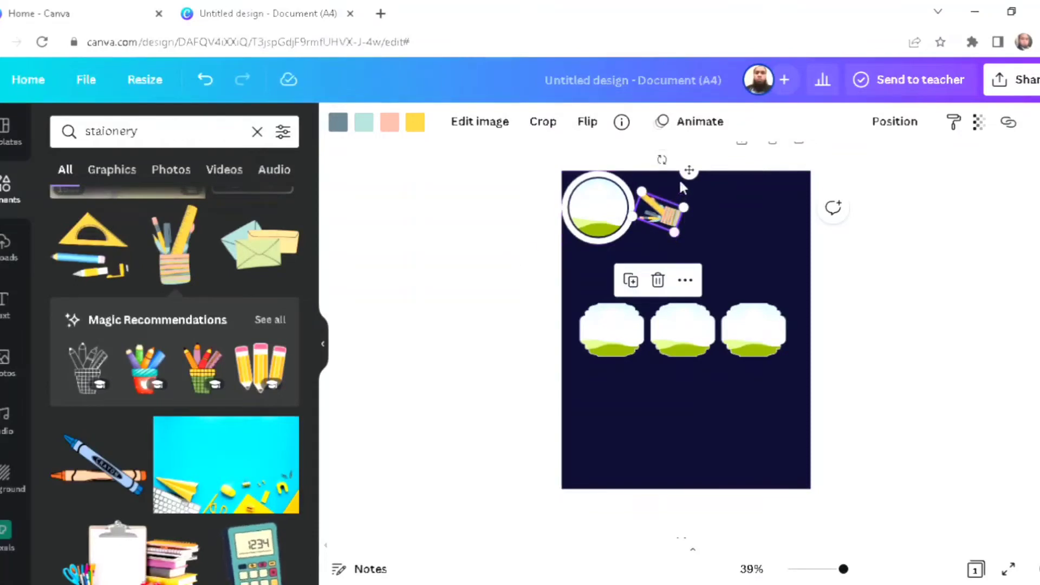
drag(694, 185, 687, 177)
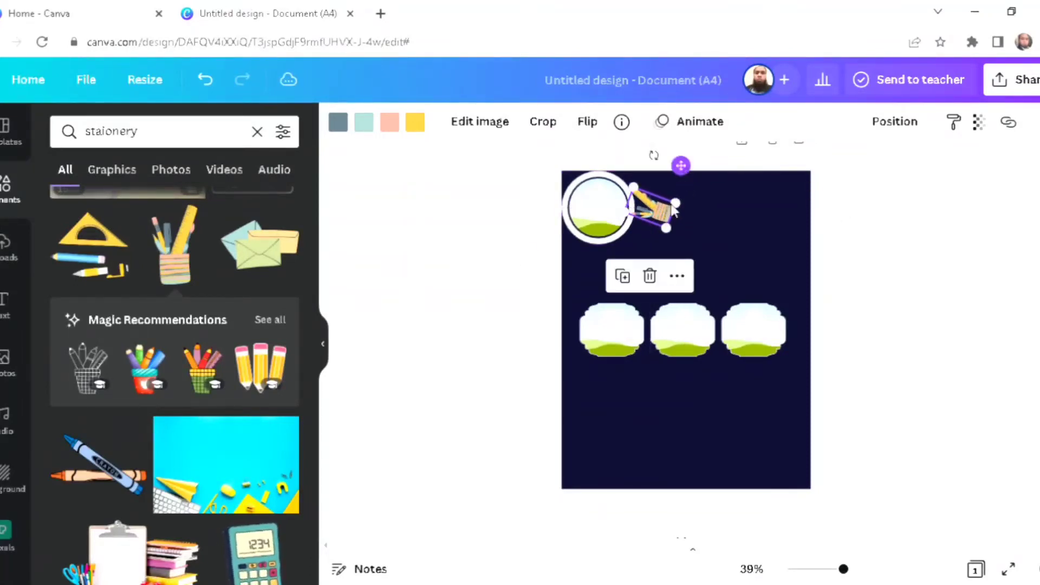
key(Escape)
Insert the blue backpack picture with school supplies and place it, strongly reduced, just below the circular frame.
scroll(100, 448, down, 5)
click(86, 420)
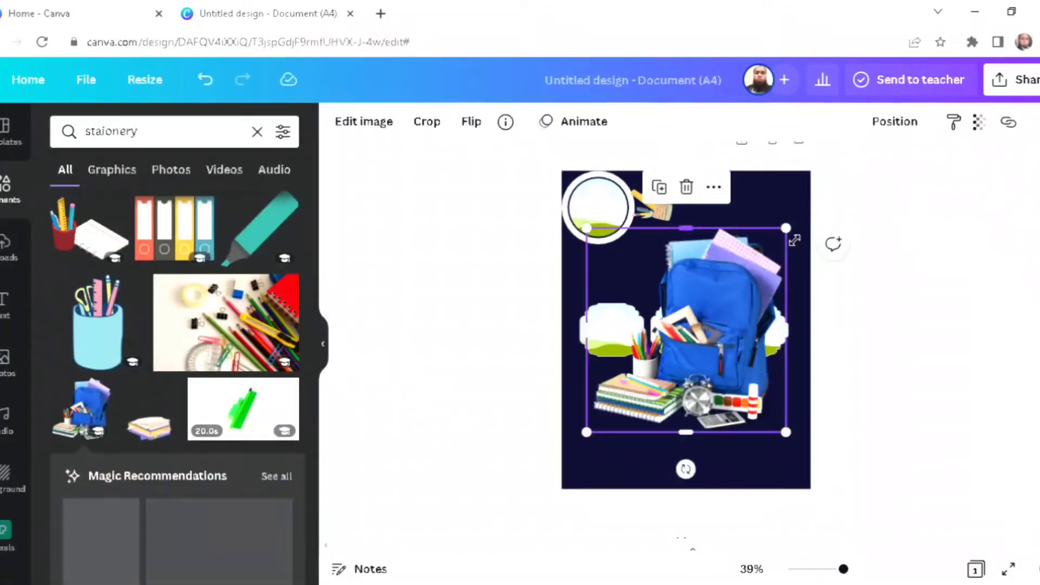
drag(786, 229, 596, 279)
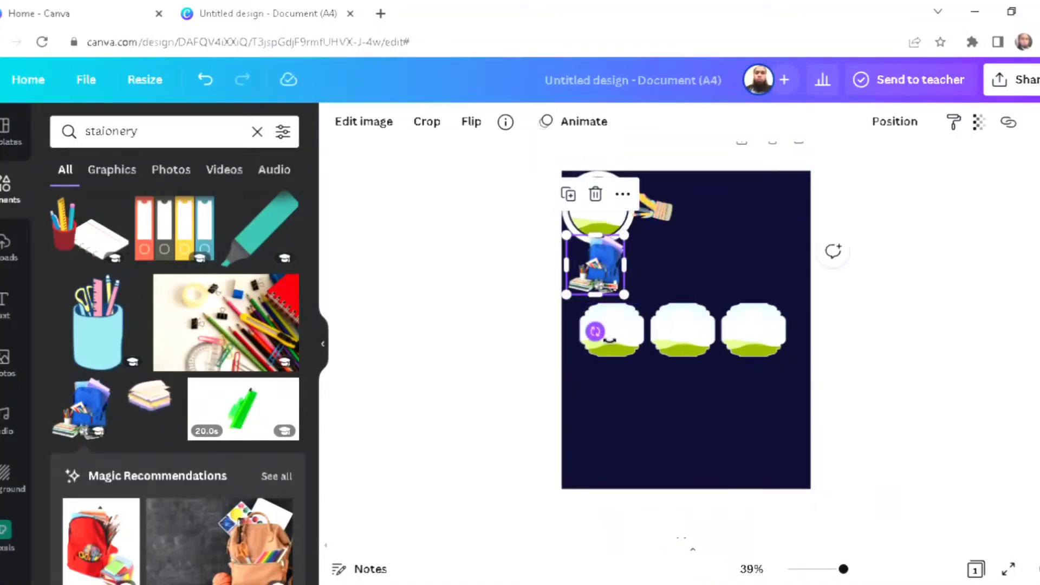
mouse_move(595, 331)
mouse_down()
mouse_move(640, 324)
mouse_move(611, 325)
mouse_move(594, 341)
mouse_move(587, 332)
mouse_up()
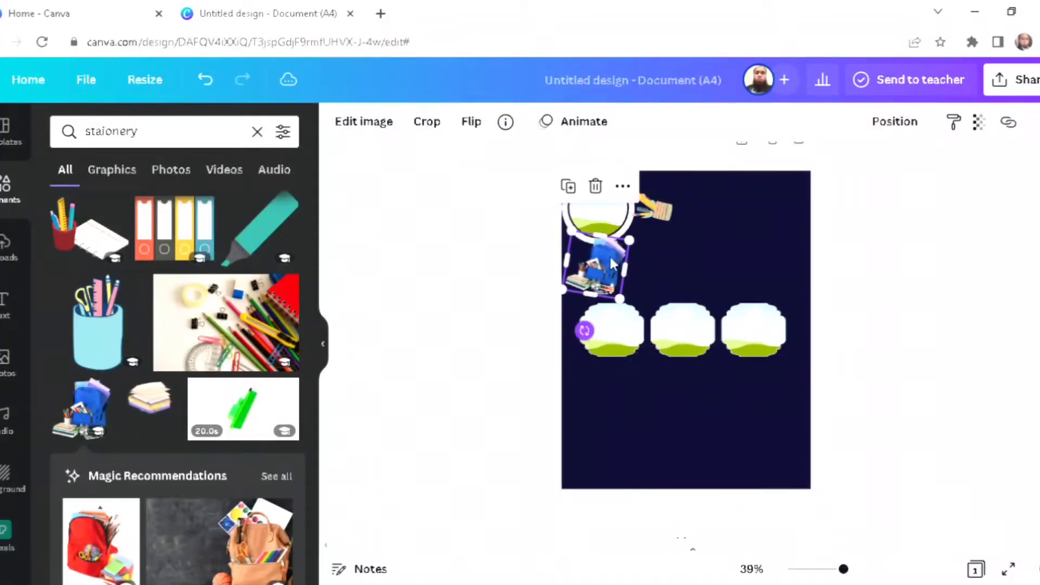
drag(635, 249, 625, 244)
drag(605, 279, 605, 270)
Enlarge the tilted pencil-holder graphic beside the circular frame slightly.
click(656, 215)
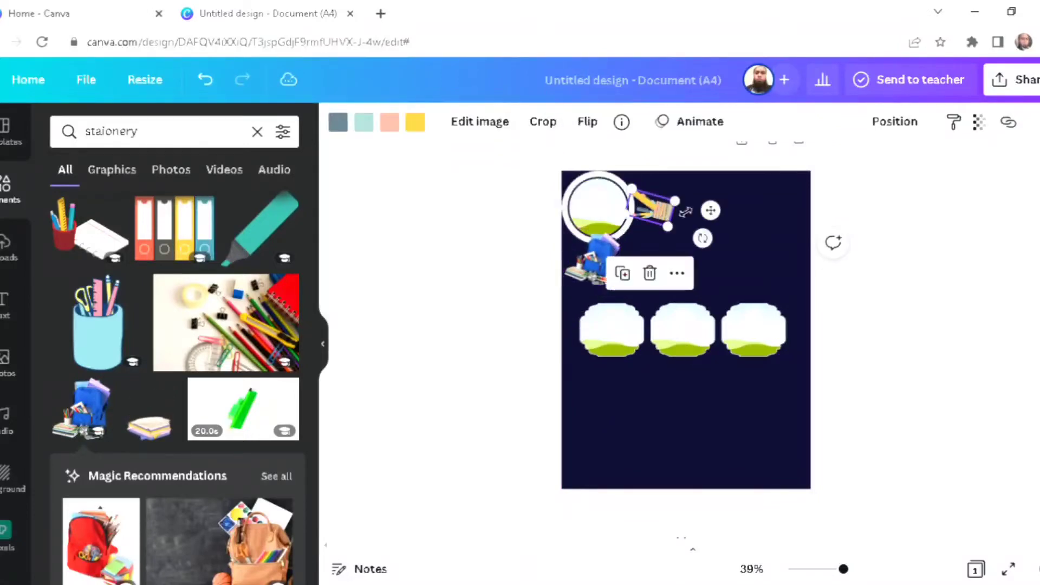
click(508, 237)
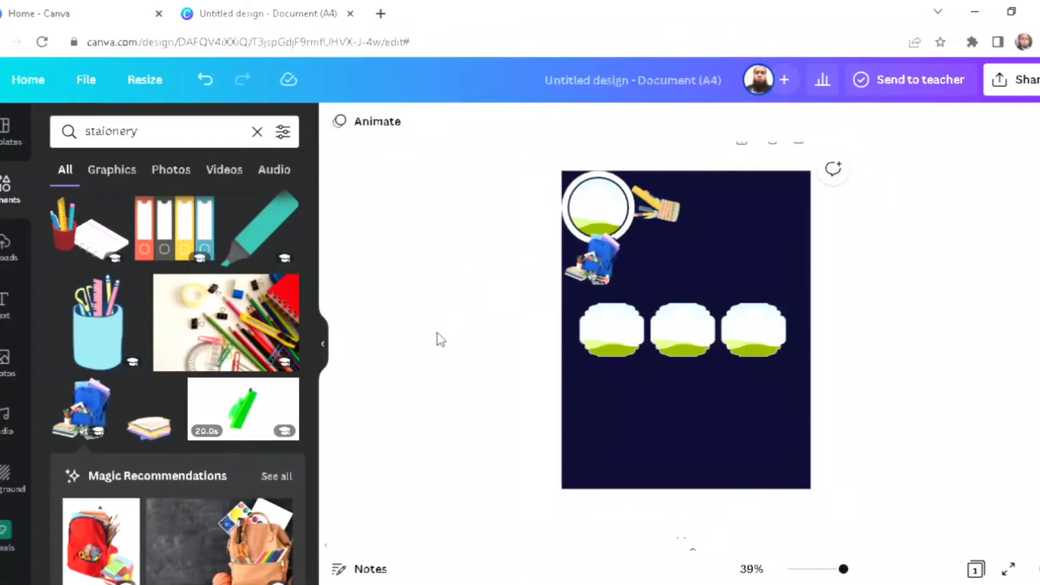
Insert the pink-handled scissors graphic and place it, reduced and rotated, at the circular frame's lower-right edge with its blades toward the frame.
scroll(190, 475, down, 5)
scroll(193, 484, down, 1)
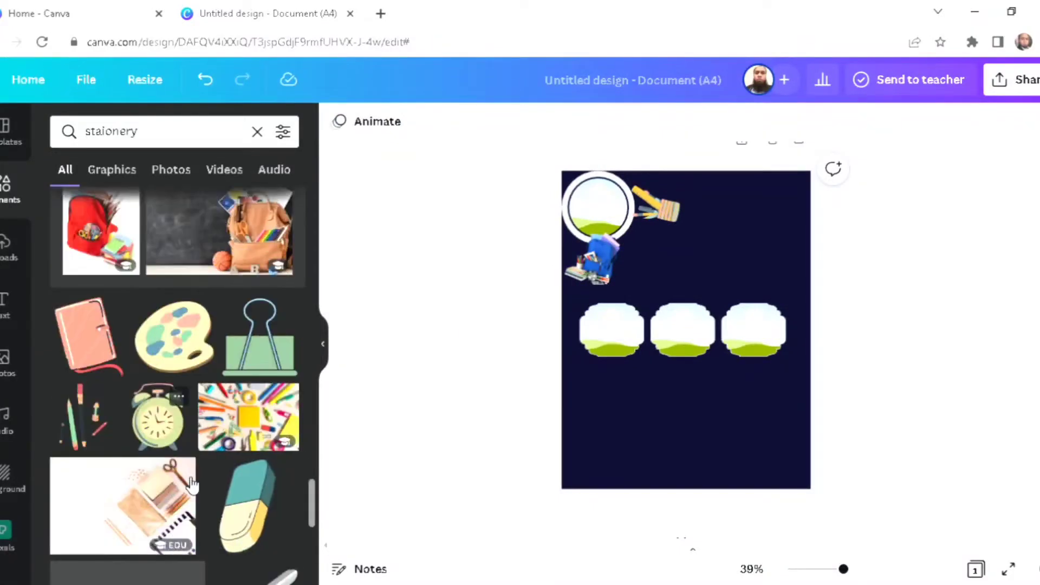
scroll(192, 484, down, 4)
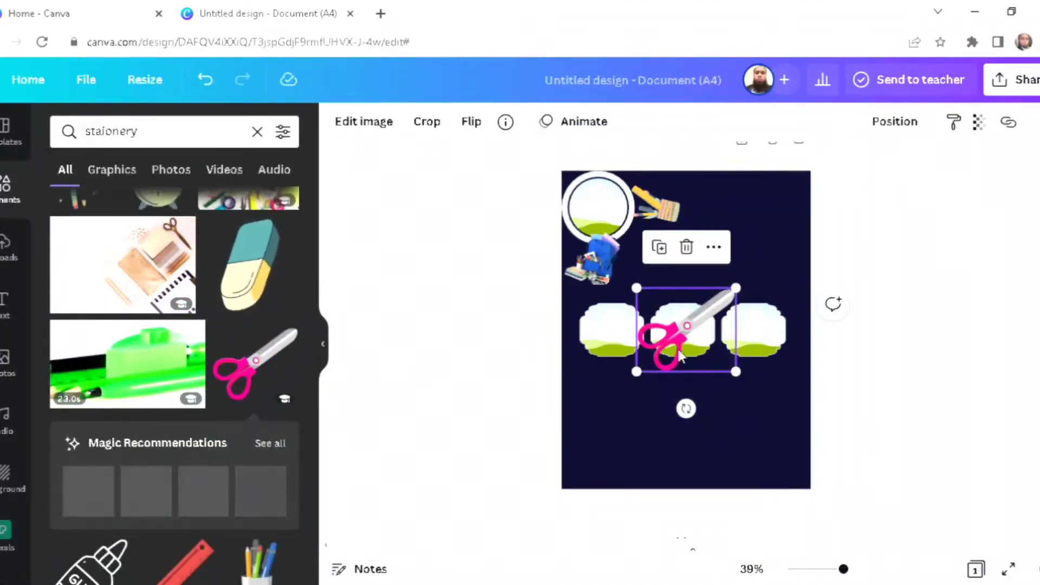
drag(679, 359, 734, 312)
mouse_move(735, 364)
mouse_down()
mouse_move(699, 316)
mouse_move(672, 303)
mouse_move(727, 297)
mouse_move(743, 225)
mouse_up()
drag(658, 254, 654, 249)
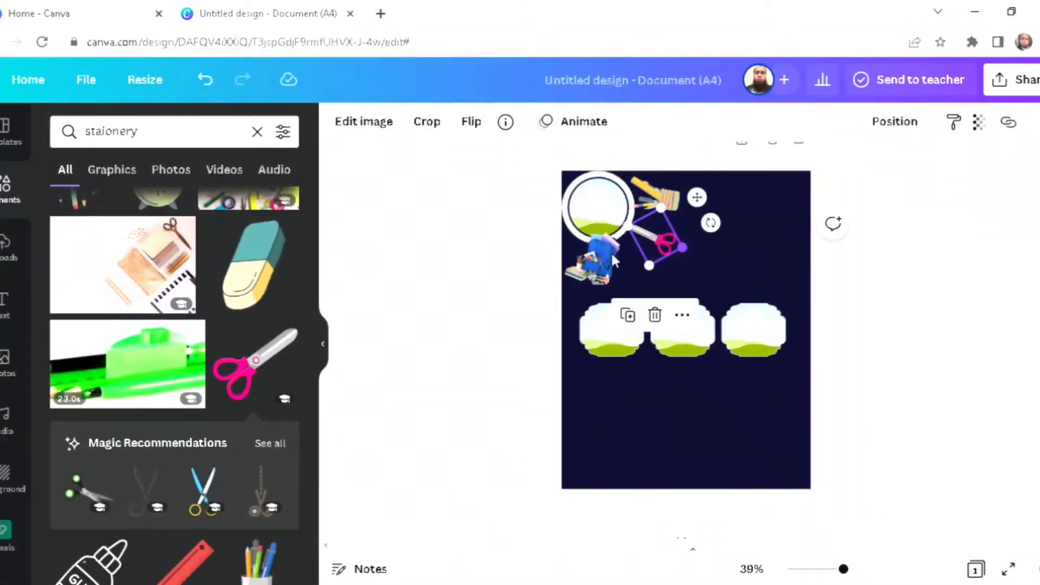
click(519, 266)
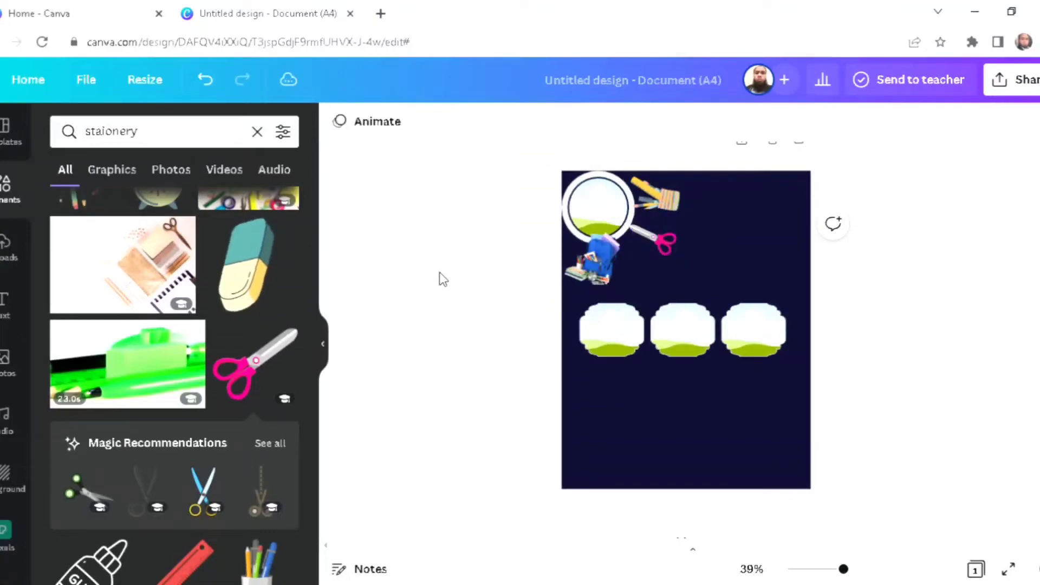
Straighten the blue backpack picture so it stands upright below the circular frame.
click(602, 255)
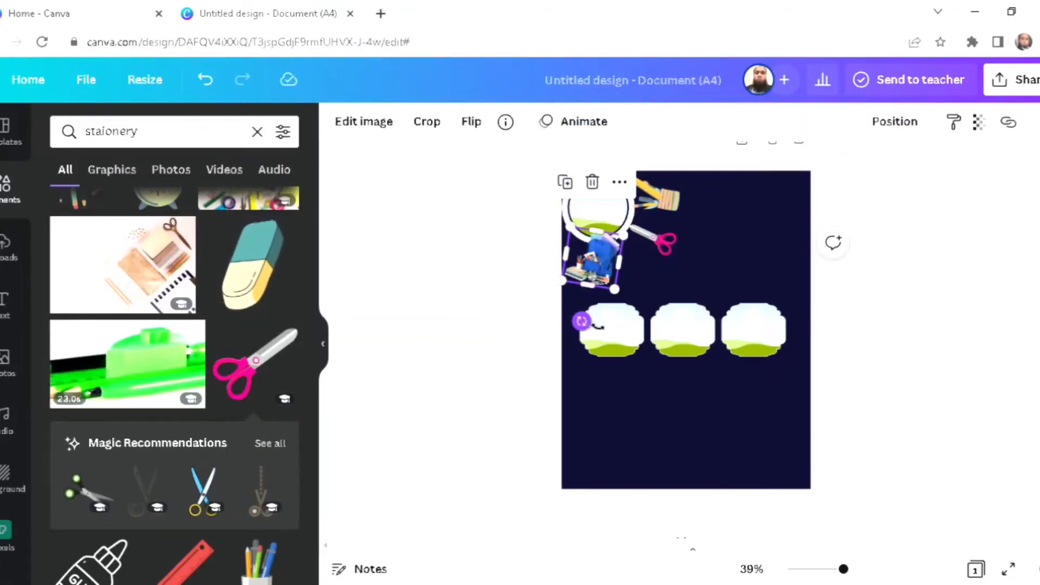
key(ctrl+z)
click(596, 261)
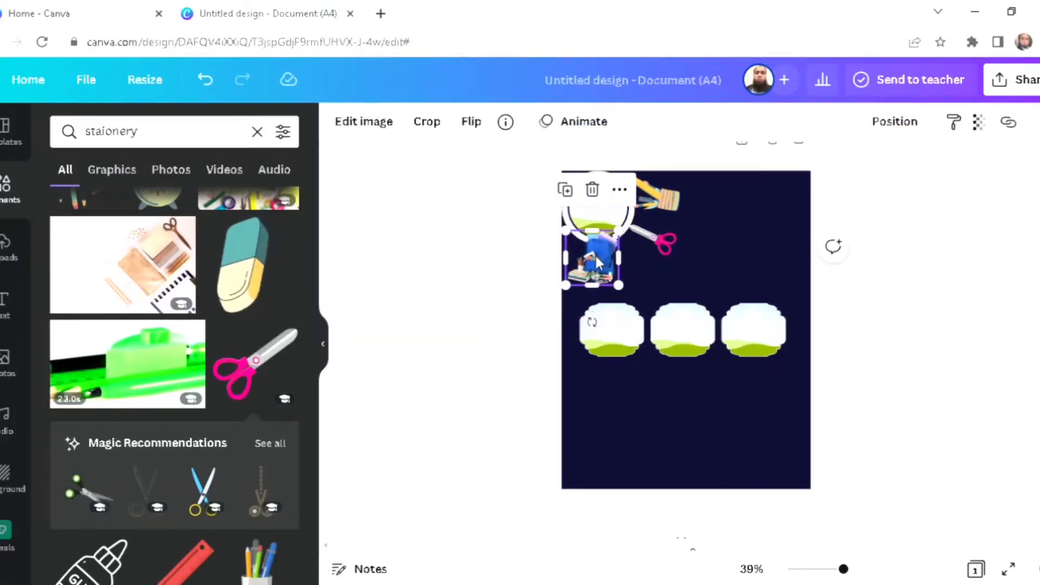
Shift the backpack picture up against the circular frame and layer it behind the frame's white ring.
drag(601, 260, 599, 259)
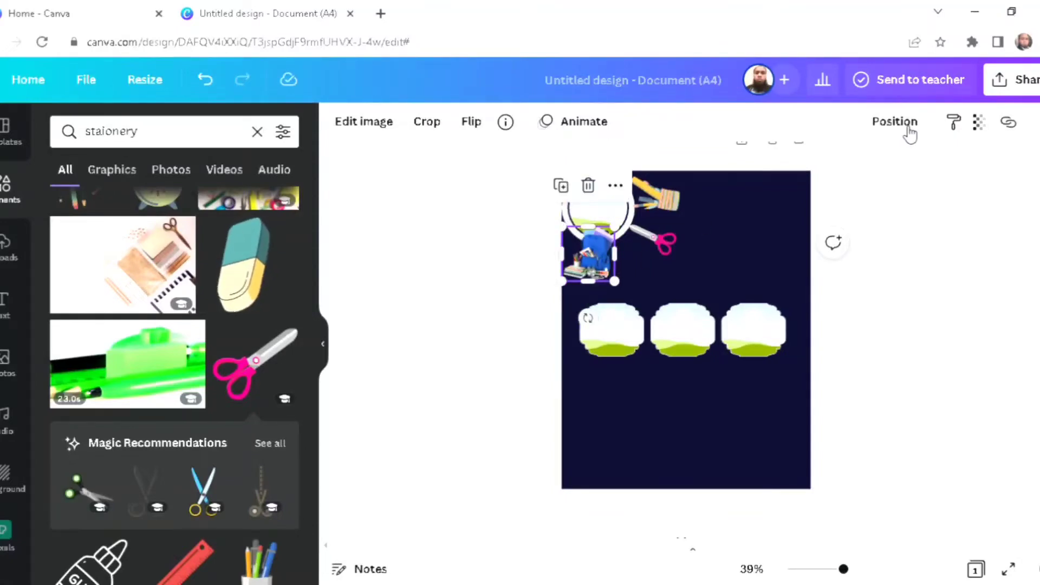
click(909, 130)
click(834, 171)
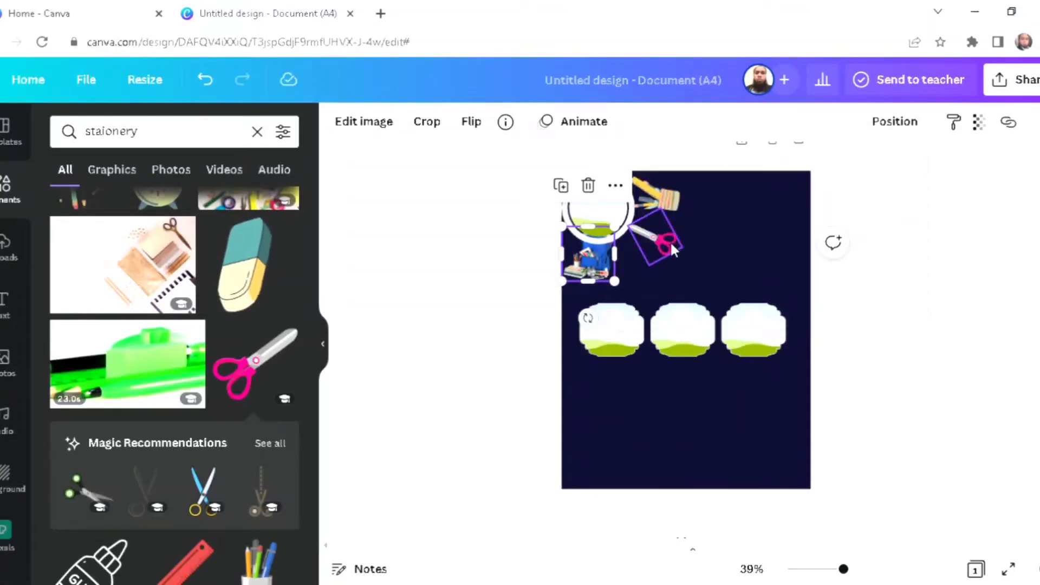
Enlarge the scissors graphic slightly so its blades reach the circular frame's ring.
click(671, 241)
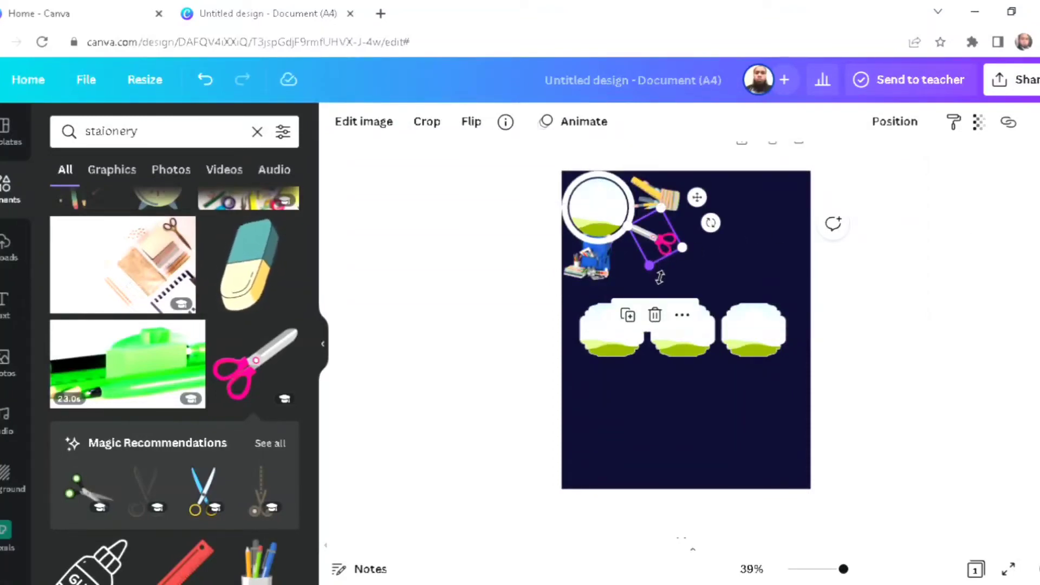
drag(660, 278, 660, 282)
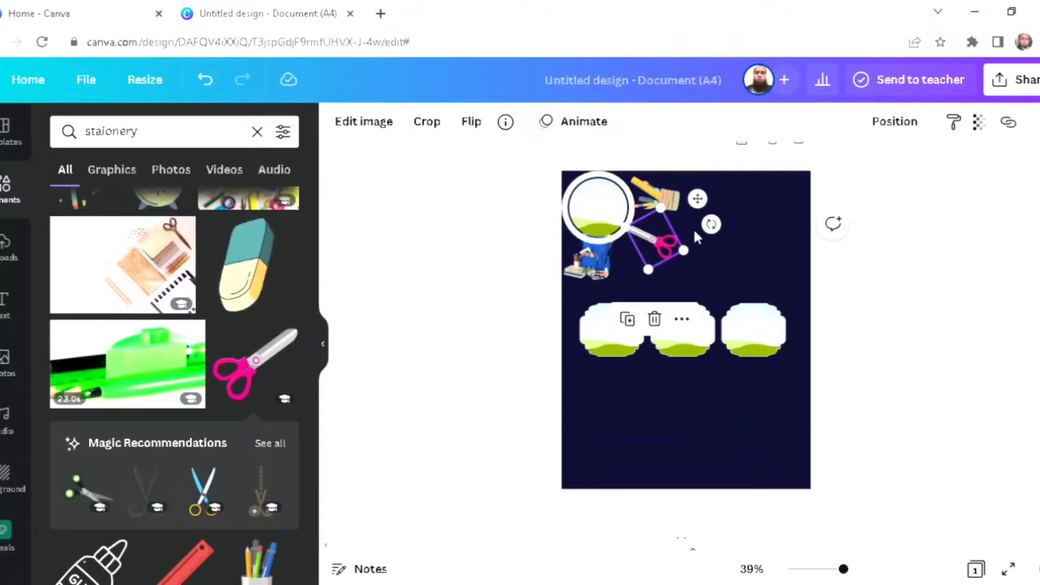
Shift the pink scissors graphic toward the circular frame and send it backward so its blades sit behind the white ring.
drag(698, 198, 702, 208)
click(903, 126)
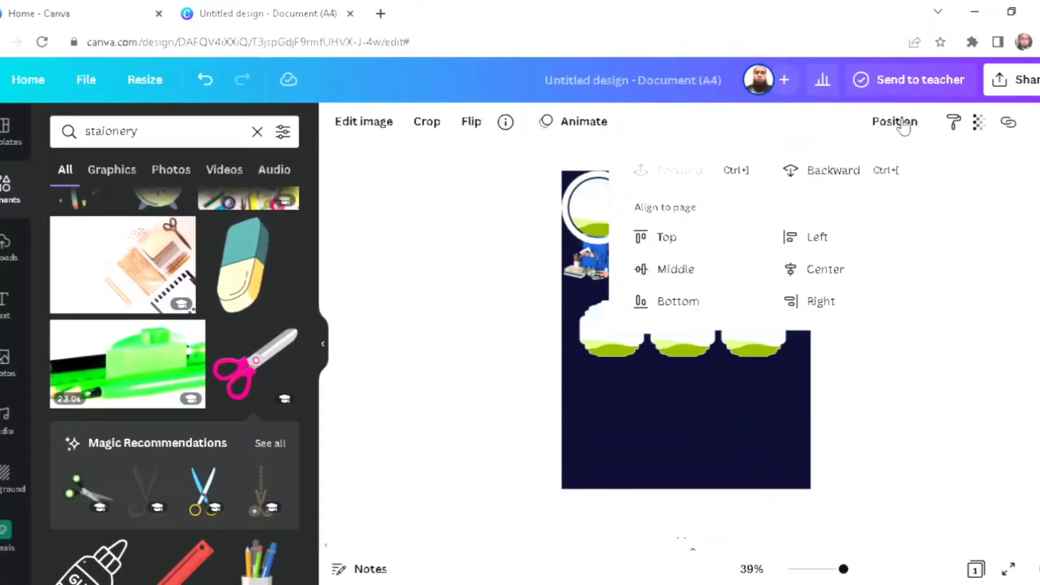
click(851, 173)
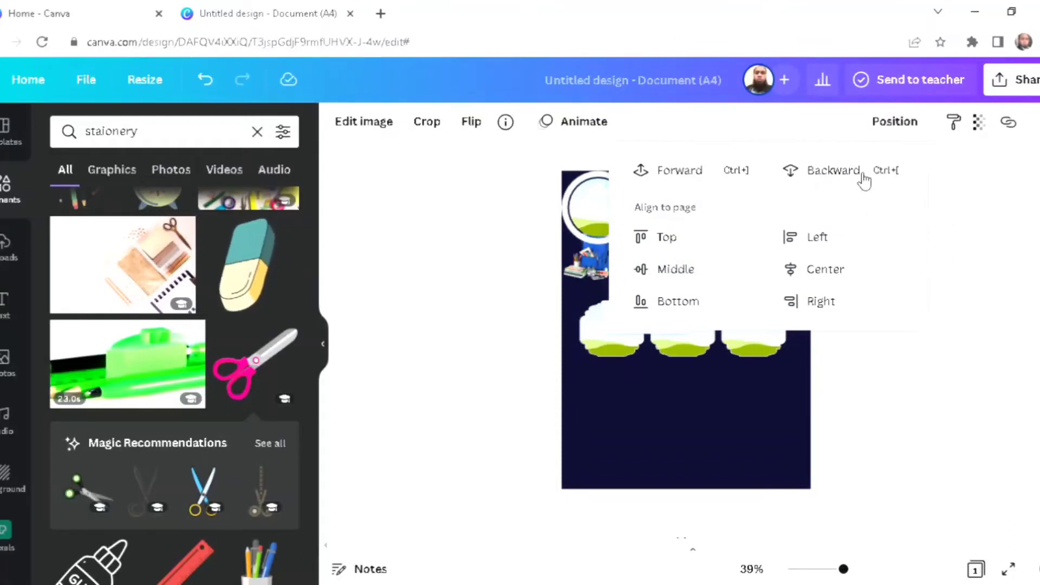
click(864, 180)
click(976, 255)
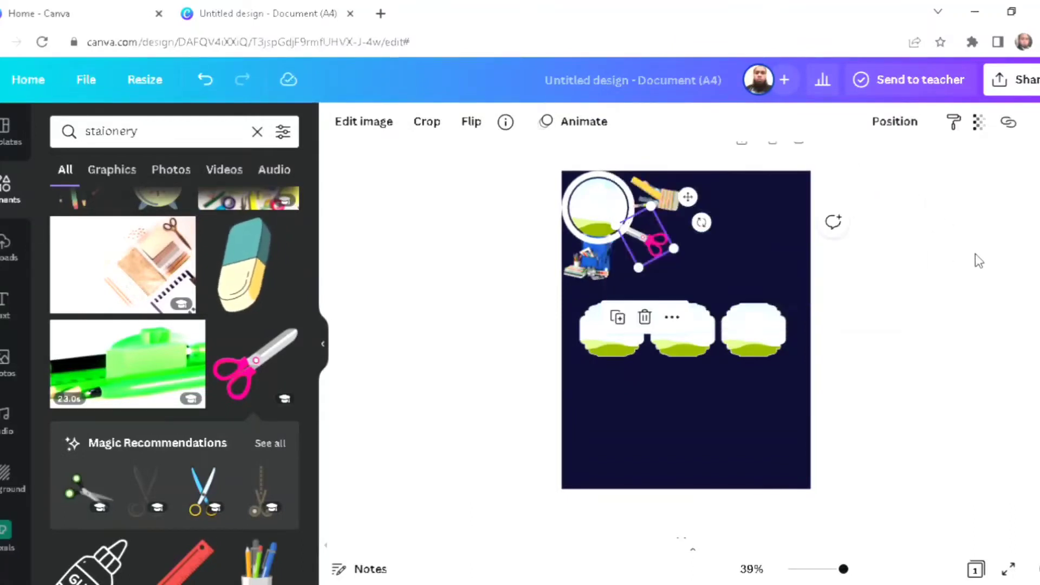
click(961, 278)
Move the pencil-and-ruler holder graphic against the circular frame and send it backward behind the white ring.
click(662, 206)
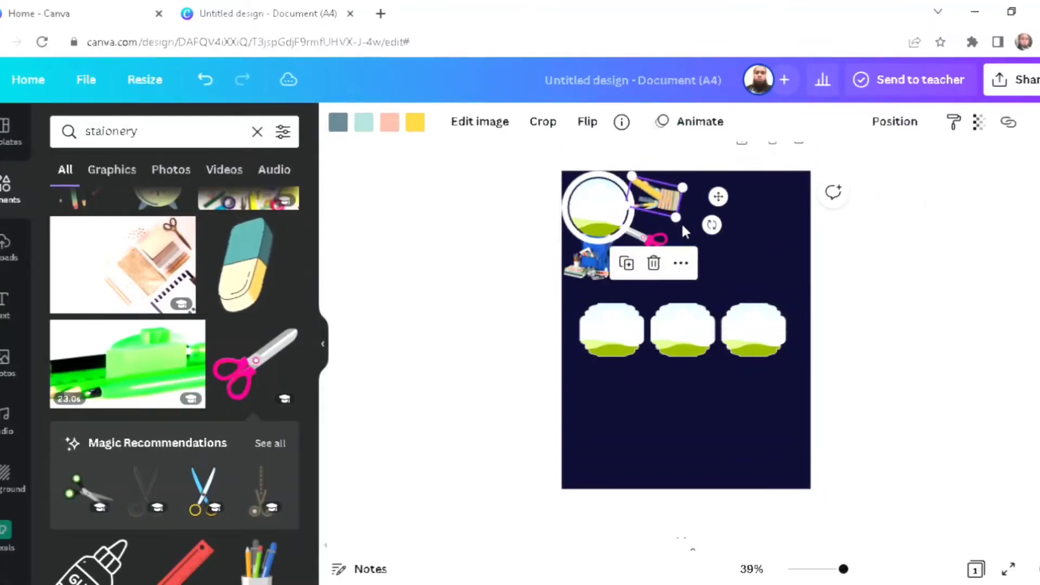
drag(720, 234, 720, 206)
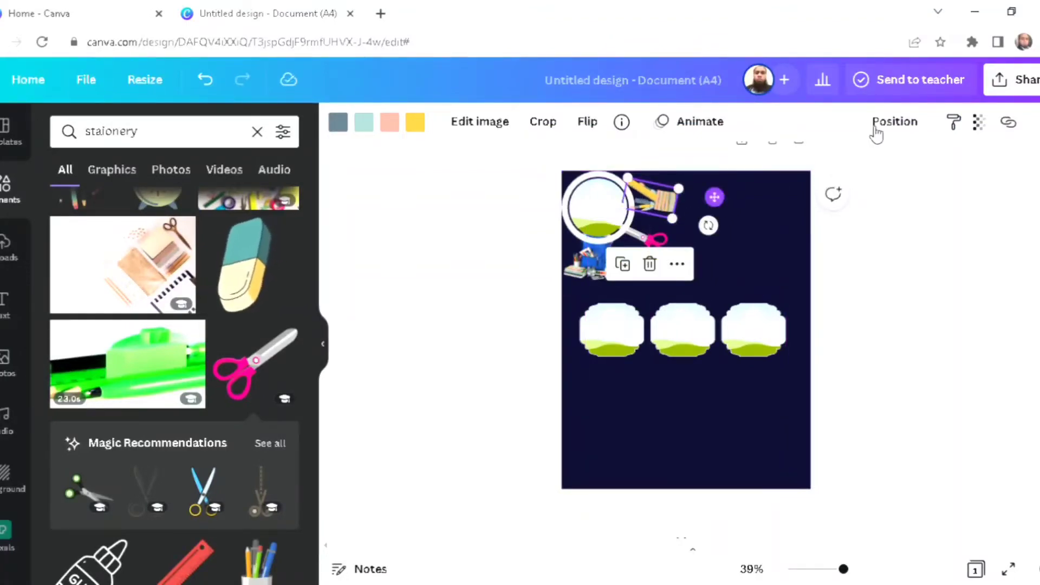
click(902, 125)
click(849, 172)
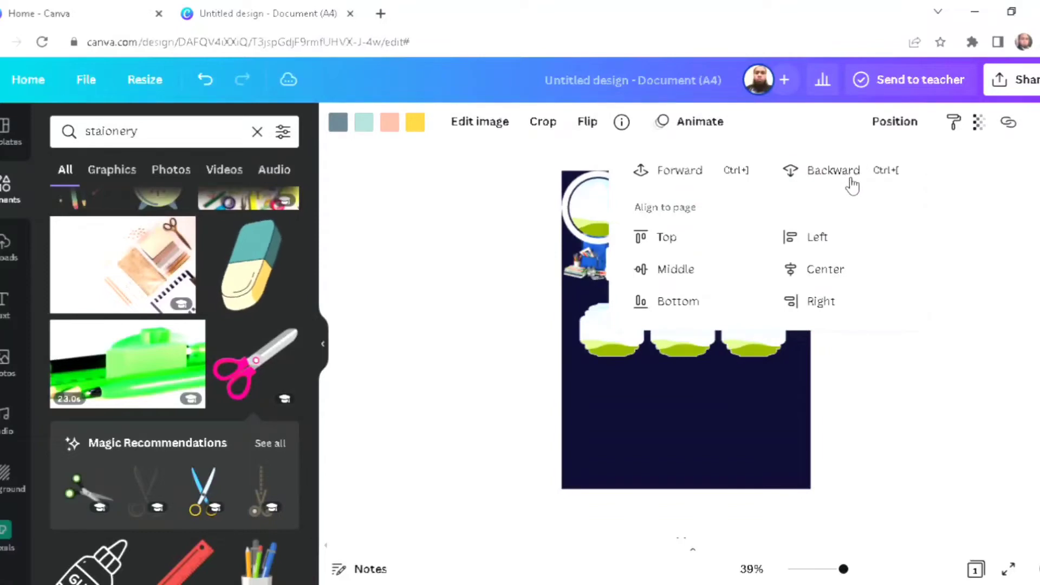
click(968, 248)
click(984, 278)
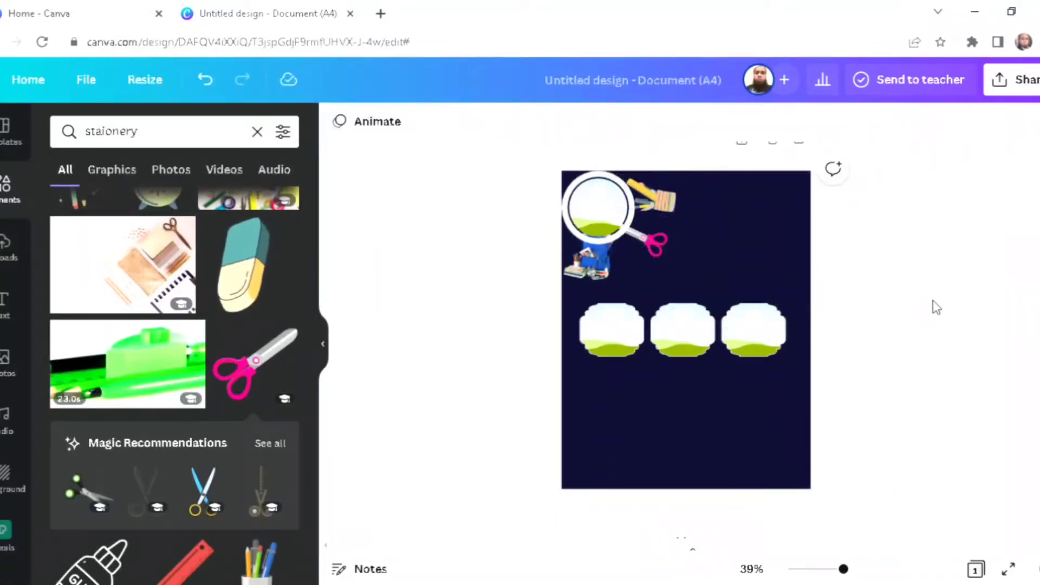
Insert the crossed blue and orange crayons graphic, reduce it and place it slightly rotated at the circular frame's upper-right edge.
scroll(197, 461, down, 8)
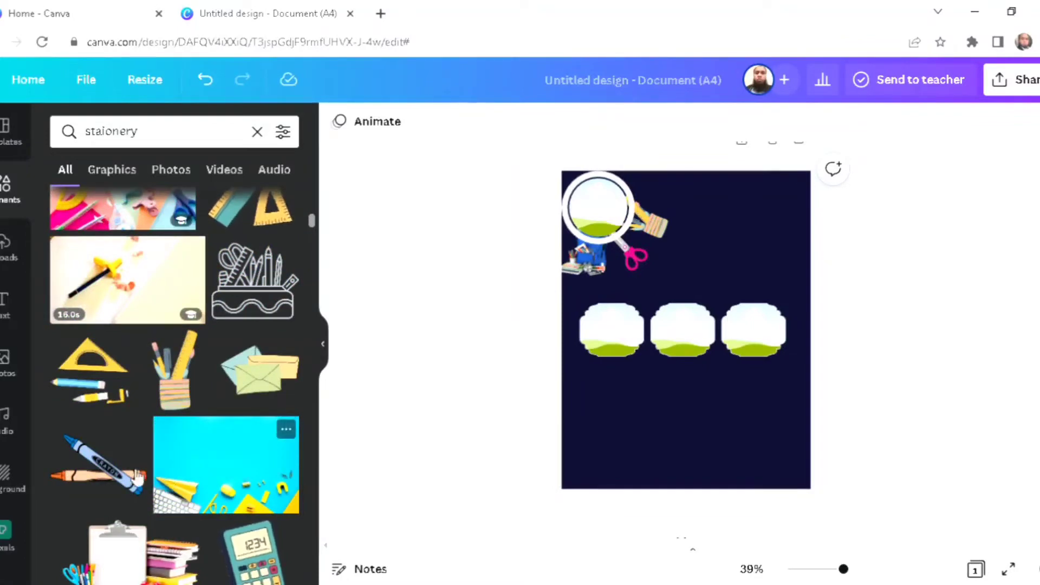
click(98, 460)
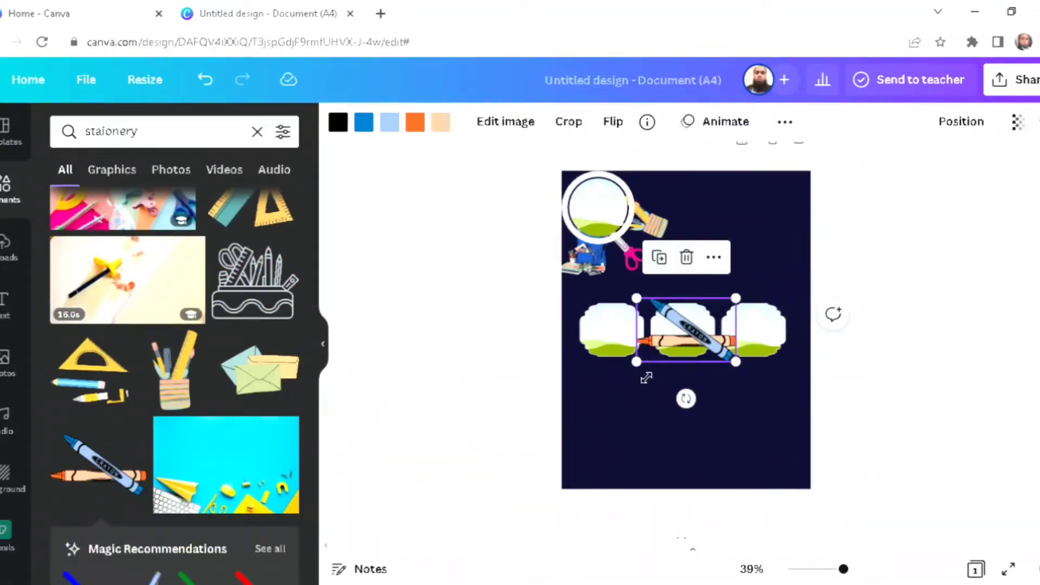
drag(655, 374, 690, 351)
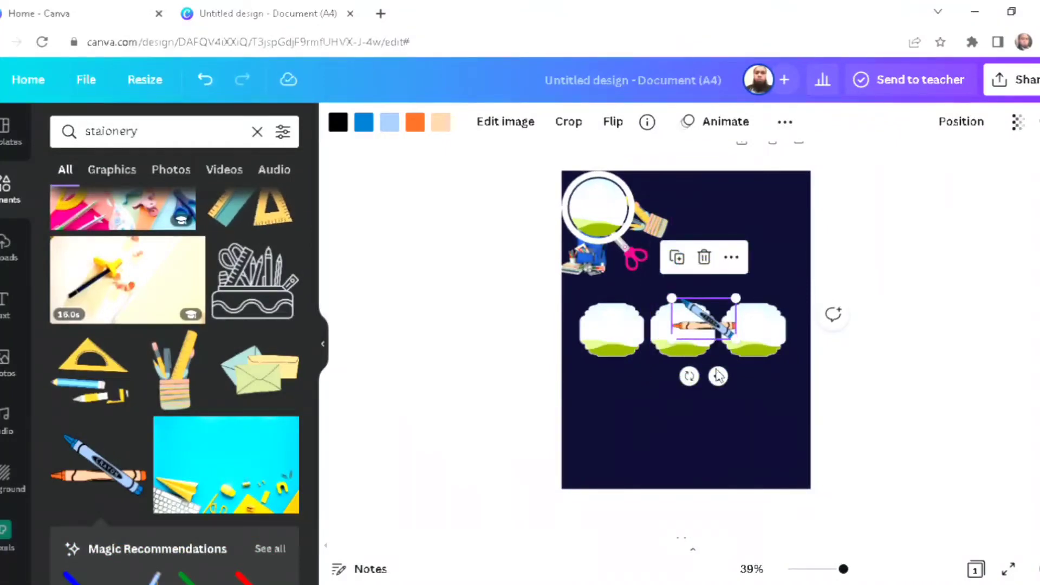
drag(727, 385, 729, 261)
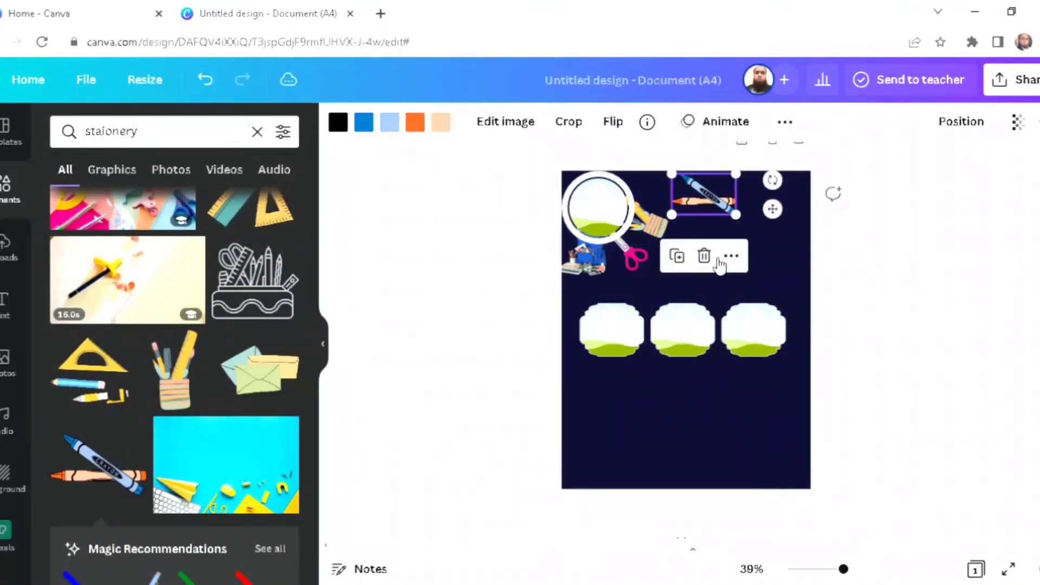
drag(742, 188, 717, 221)
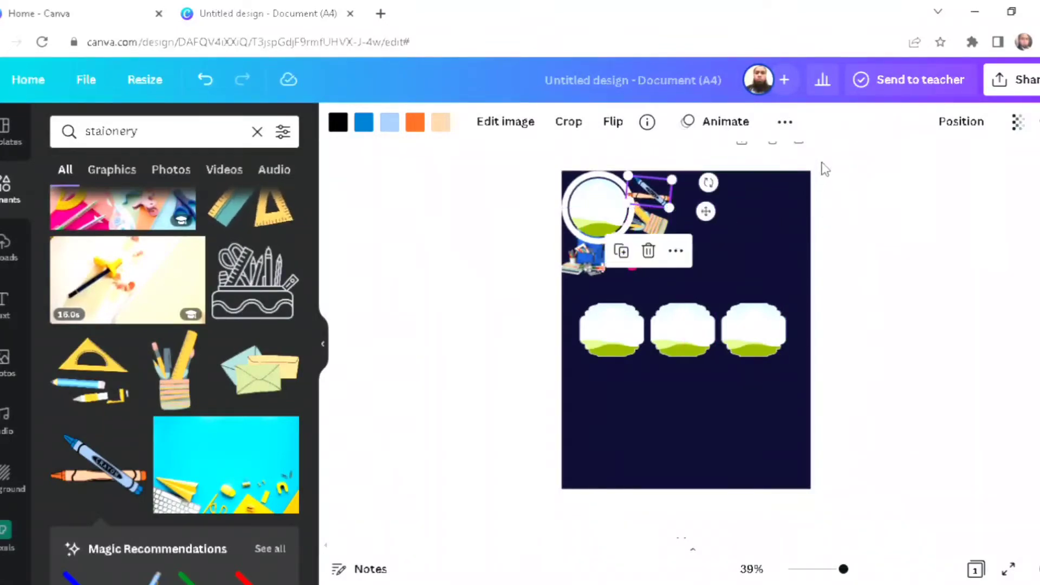
Send the crayons graphic backward in the layer order at the circular frame.
click(962, 122)
click(915, 171)
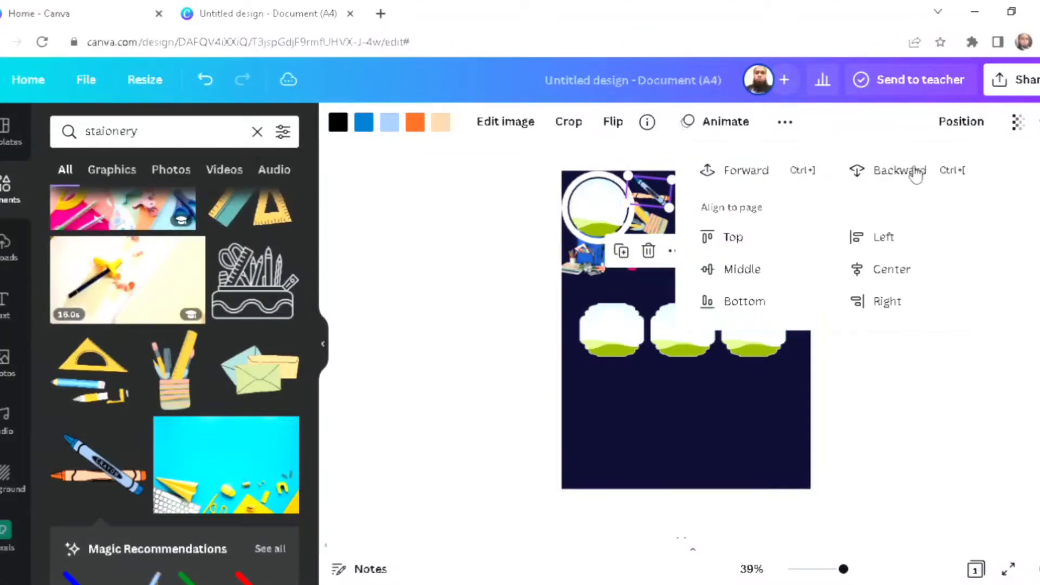
click(954, 410)
click(952, 378)
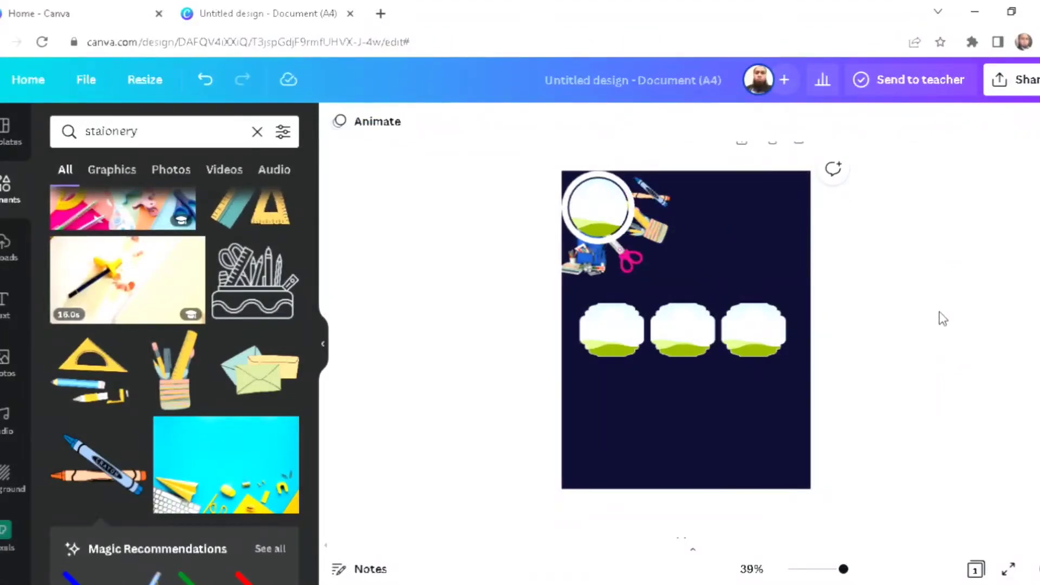
Search the photo library for "school".
click(6, 360)
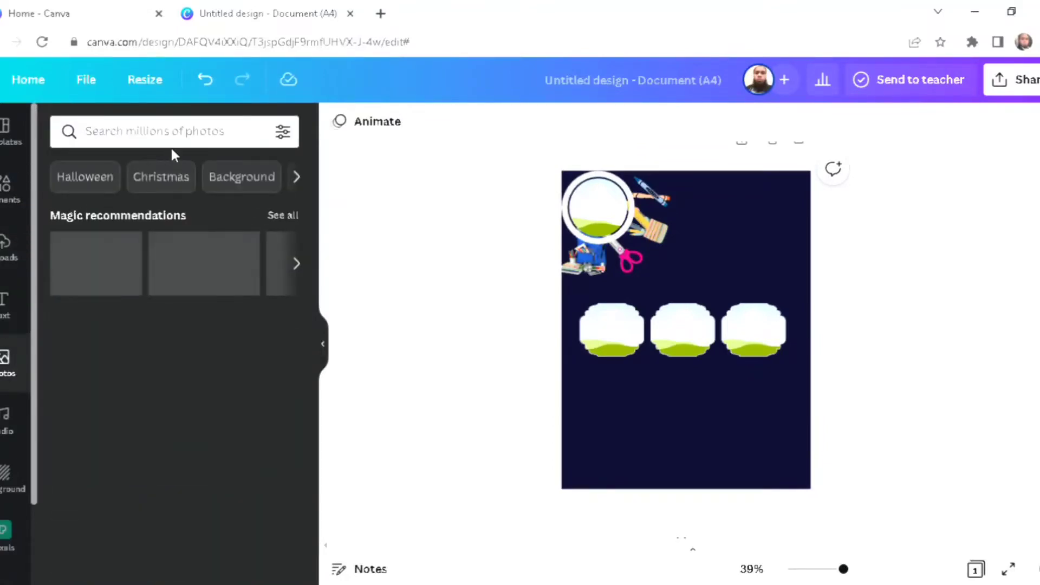
click(197, 137)
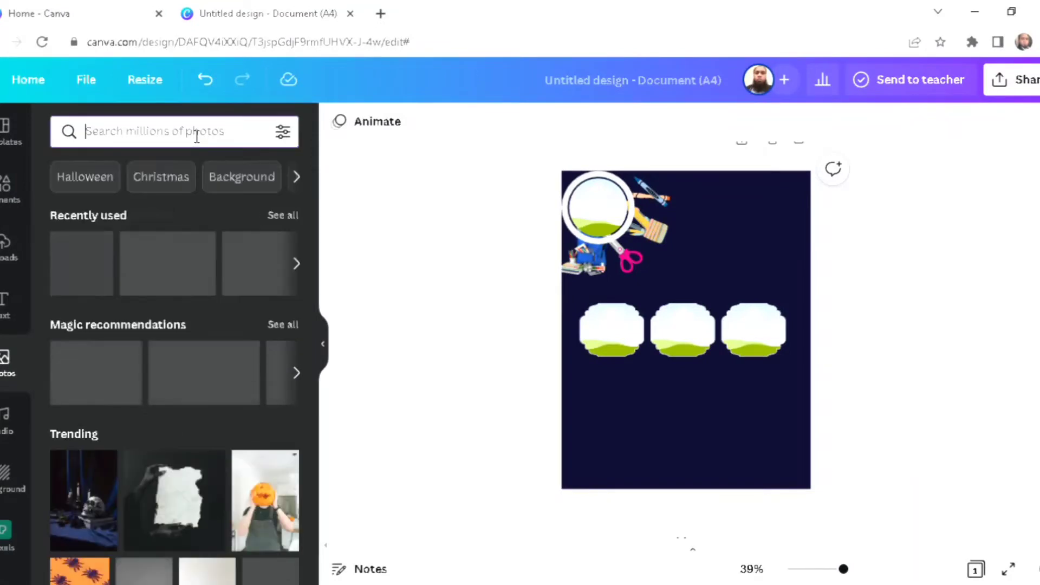
text(sch)
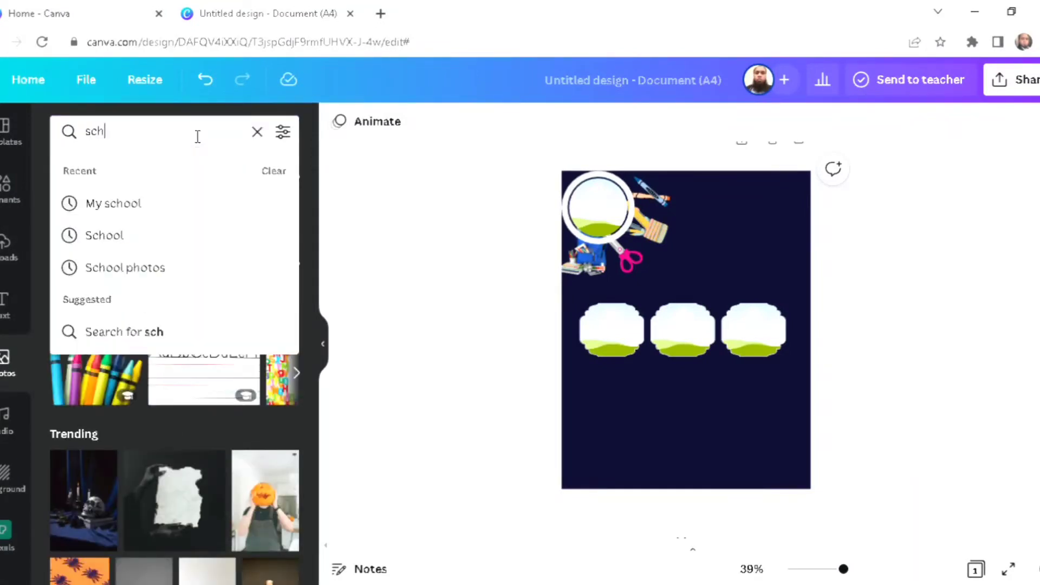
text(ool)
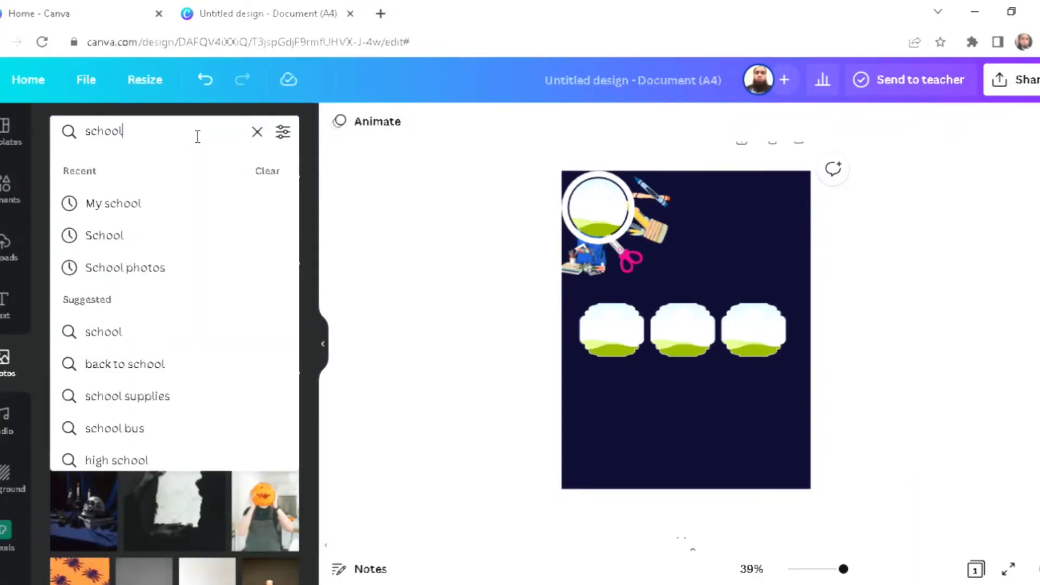
key(Return)
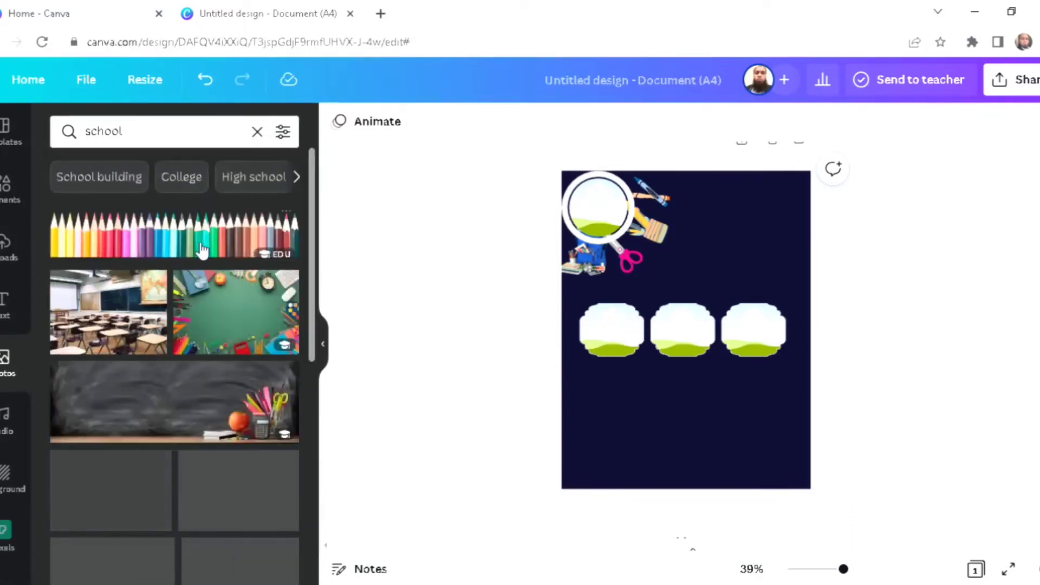
Fill the left frame with the cheering children photo, the right with the children drawing, and the middle with the classroom pupils.
scroll(252, 524, down, 8)
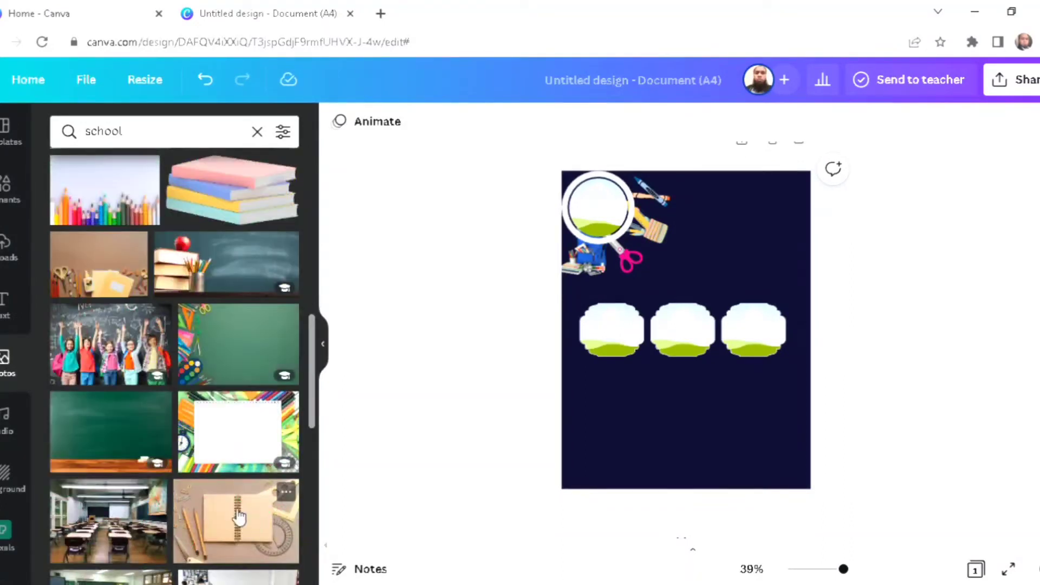
drag(513, 366, 607, 336)
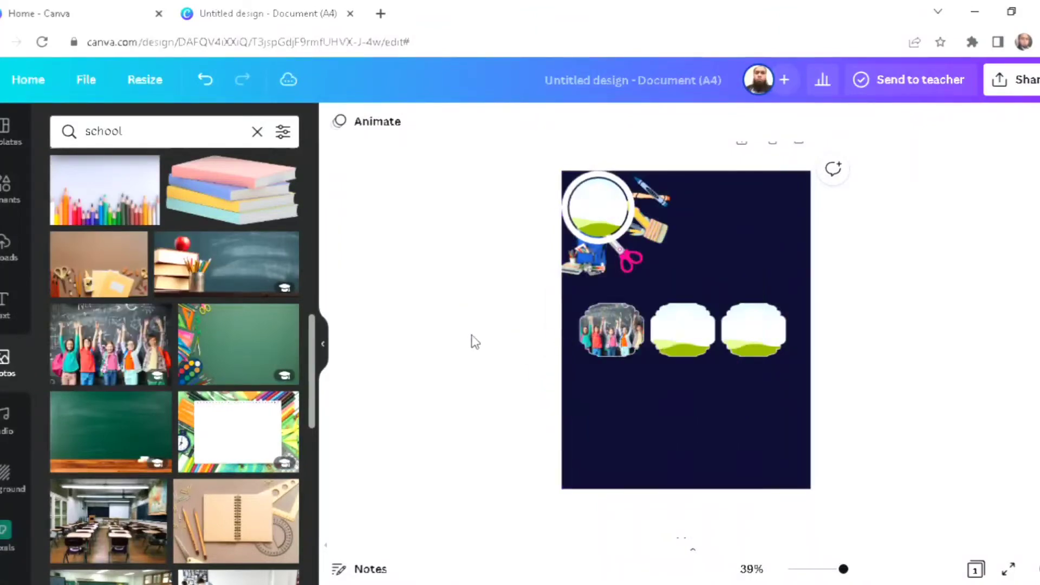
scroll(234, 406, down, 5)
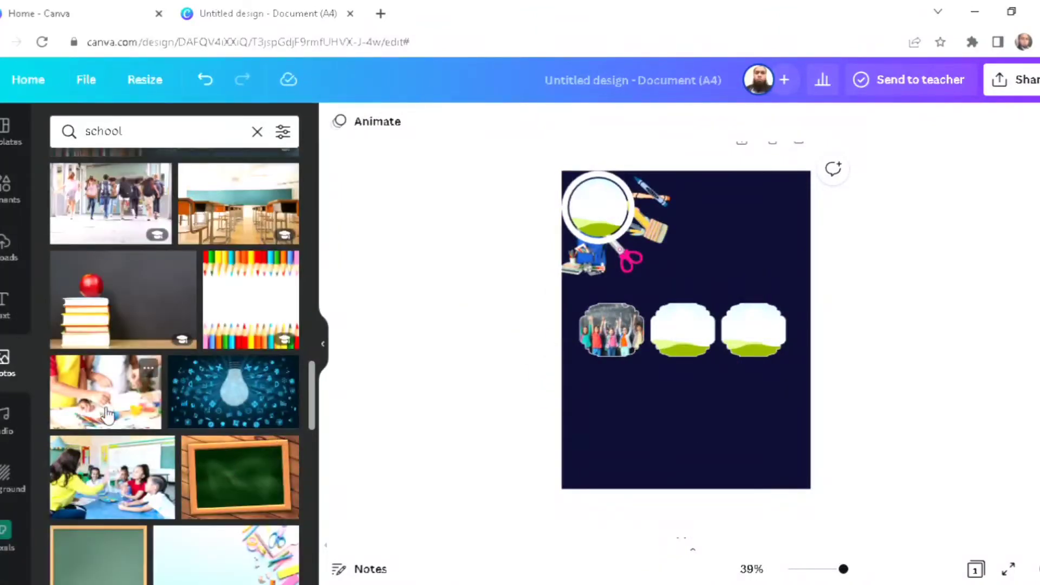
drag(111, 415, 726, 334)
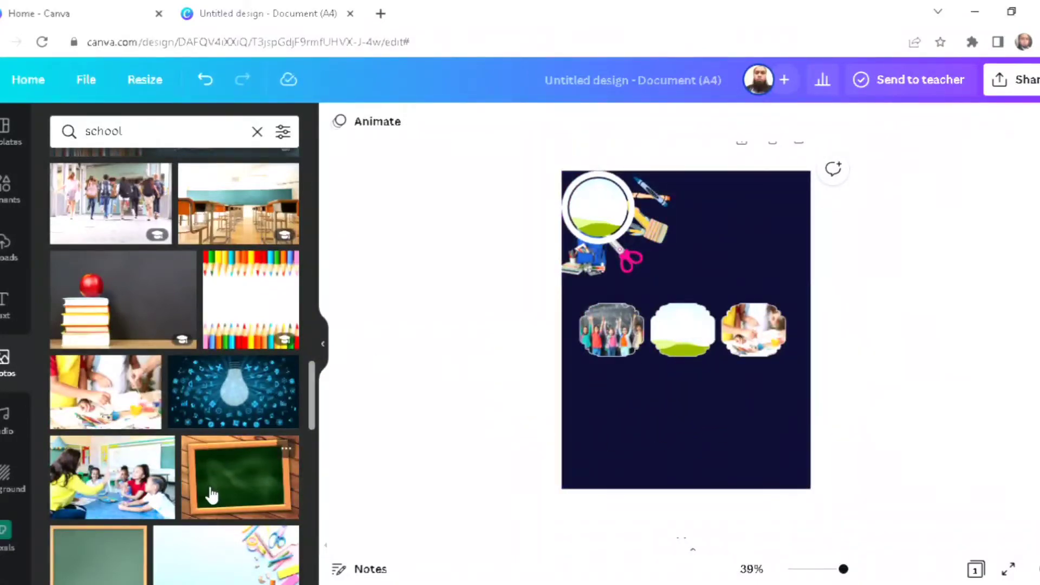
scroll(212, 494, down, 5)
drag(101, 271, 662, 318)
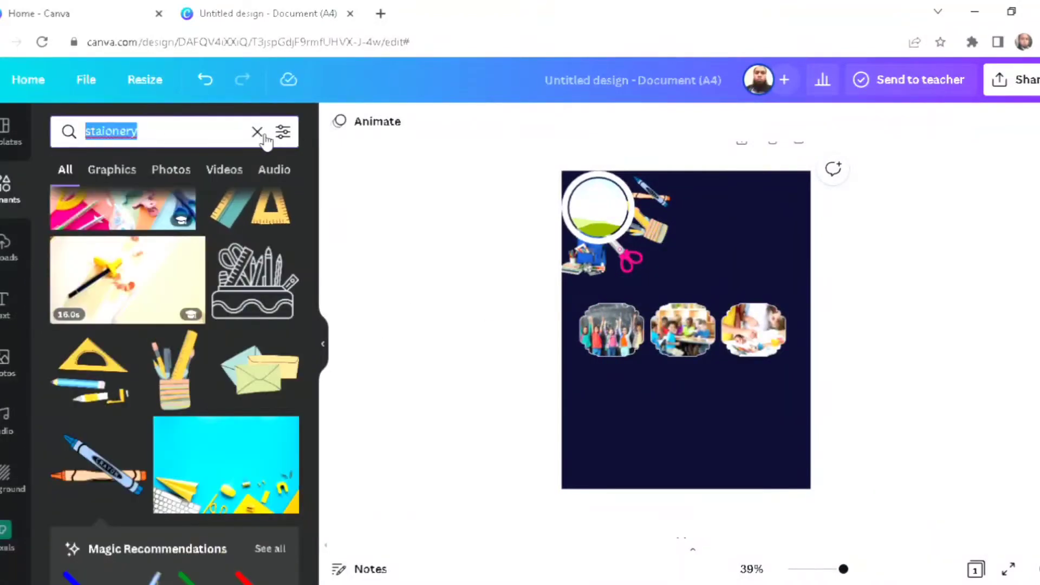
Search the elements for "frames", insert the hexagon frame and move it down toward the page's lower-right corner.
text(frames)
key(Return)
scroll(166, 496, down, 10)
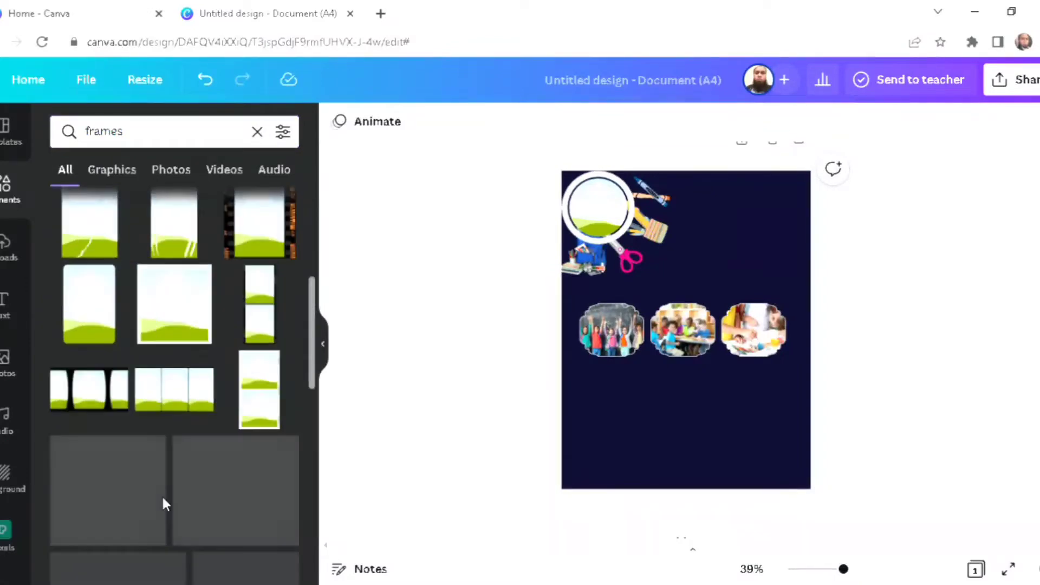
scroll(168, 504, down, 5)
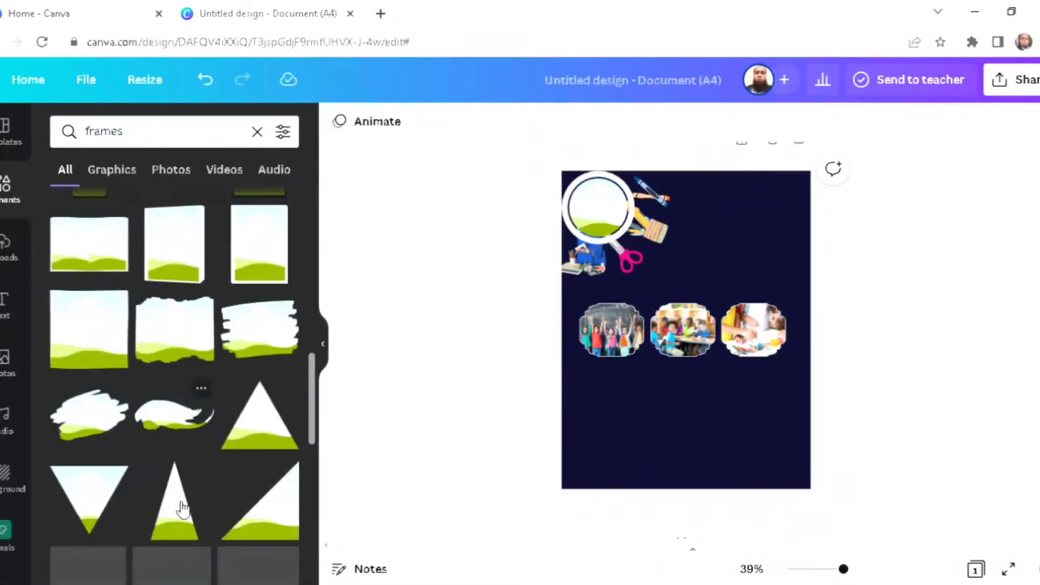
scroll(183, 509, down, 8)
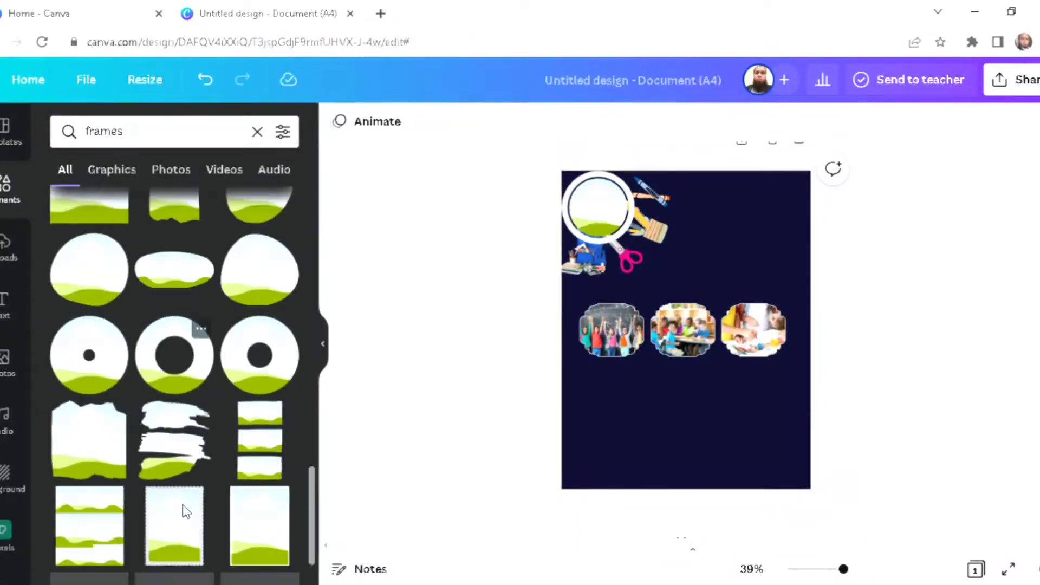
scroll(185, 512, down, 4)
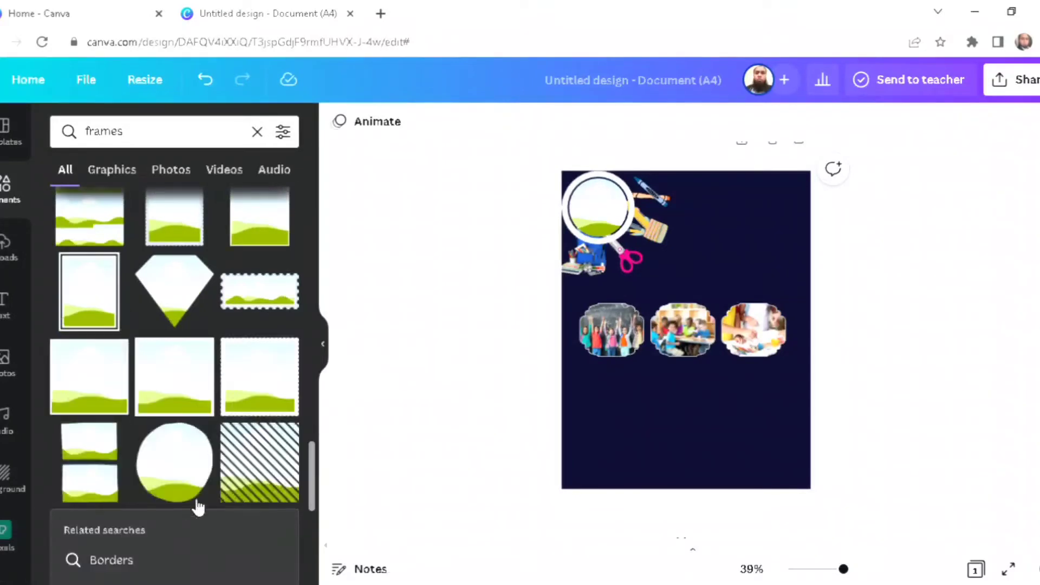
scroll(201, 501, down, 5)
scroll(206, 504, down, 3)
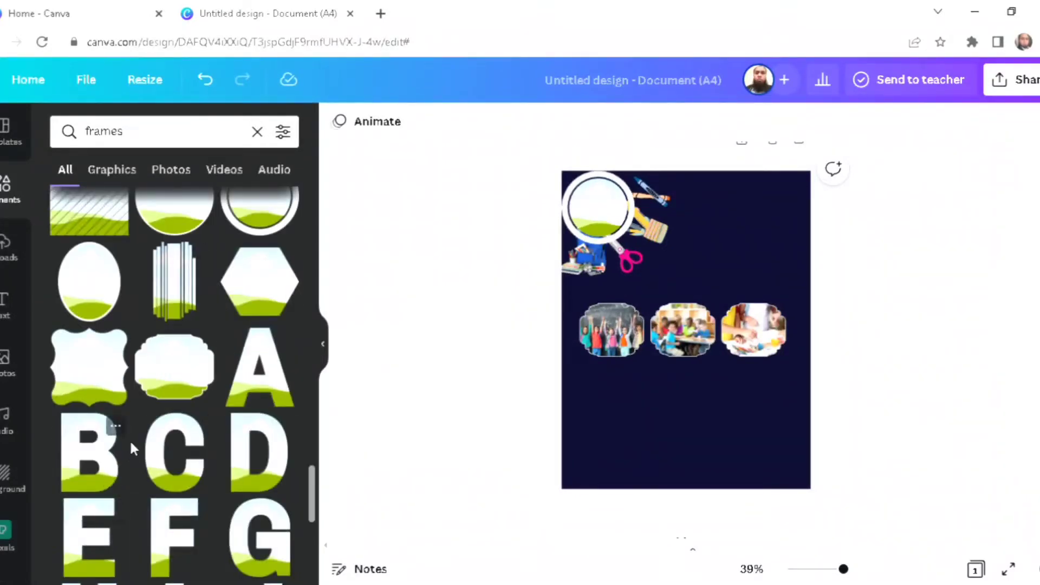
click(247, 297)
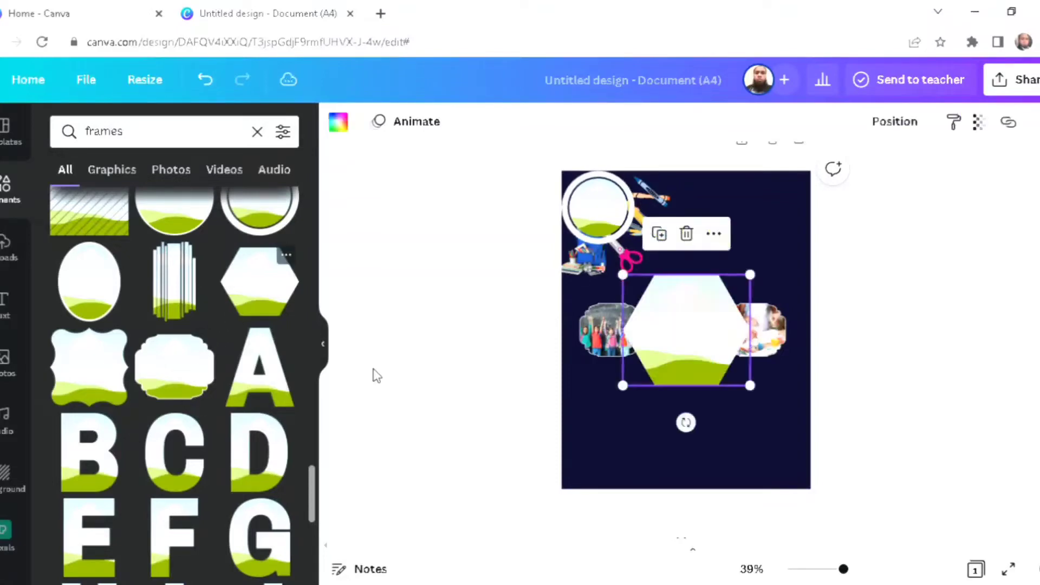
drag(702, 371, 722, 432)
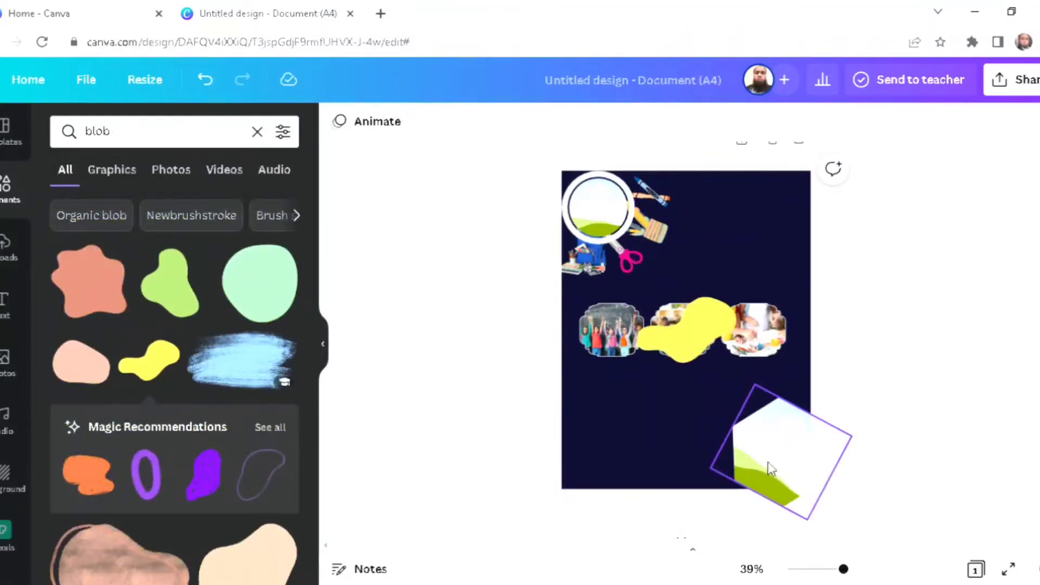
Rotate the hexagon frame further clockwise and shift it so it extends past the page's lower-right corner.
click(771, 461)
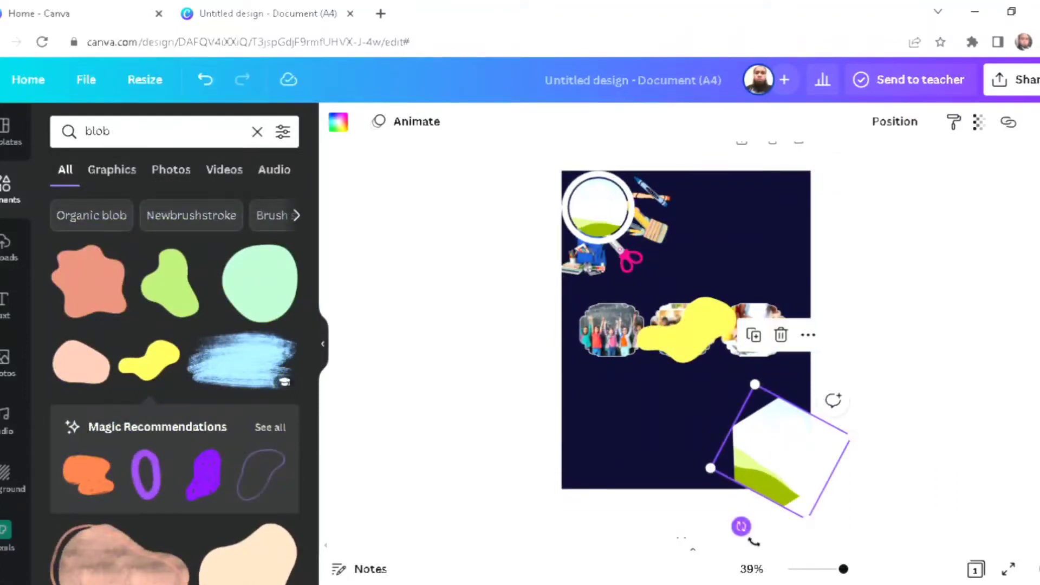
drag(746, 541, 726, 531)
click(939, 355)
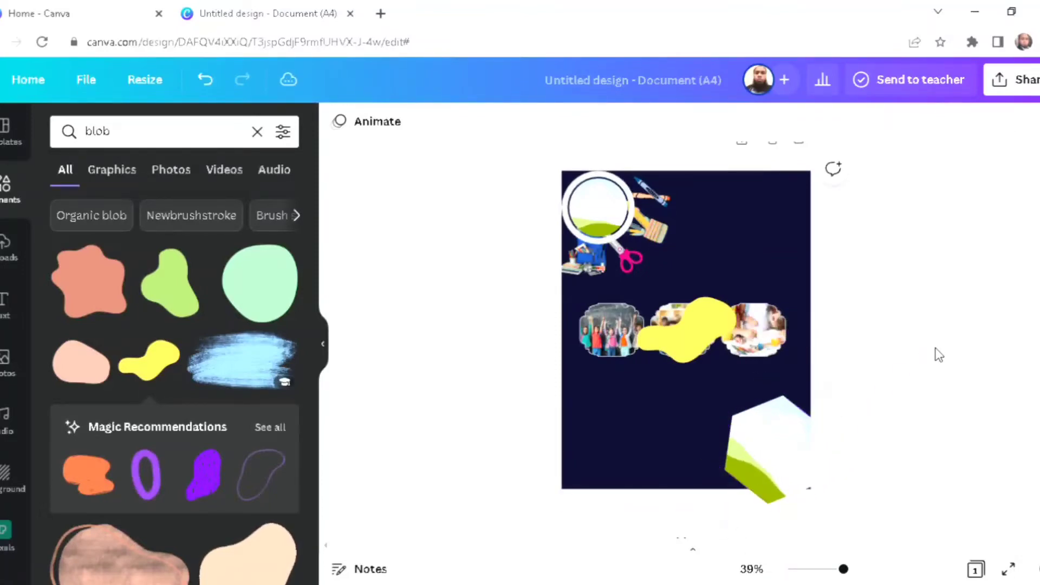
drag(766, 460, 791, 475)
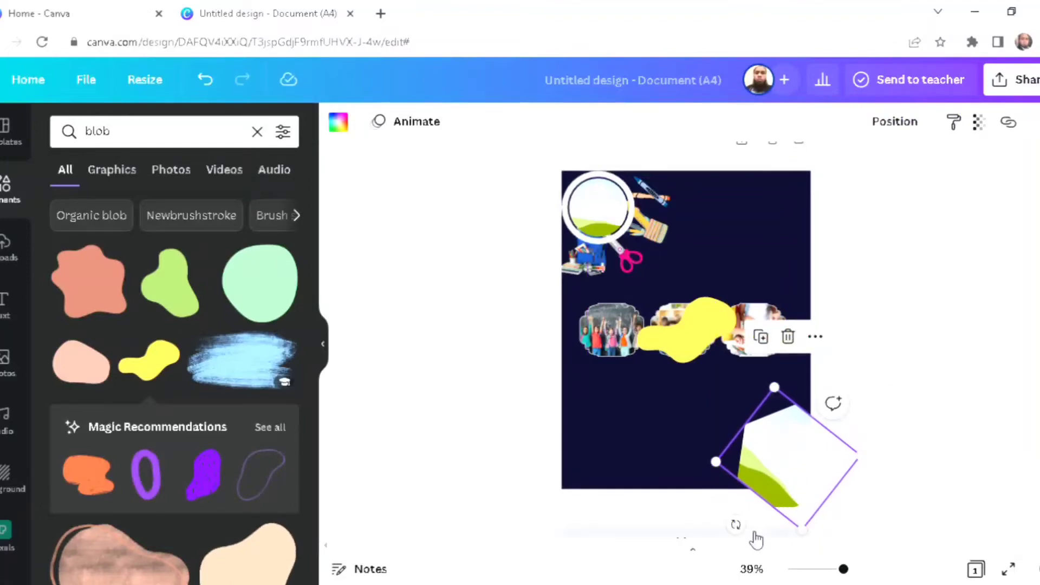
mouse_move(737, 525)
mouse_down()
mouse_move(743, 534)
mouse_move(731, 520)
mouse_up()
click(921, 352)
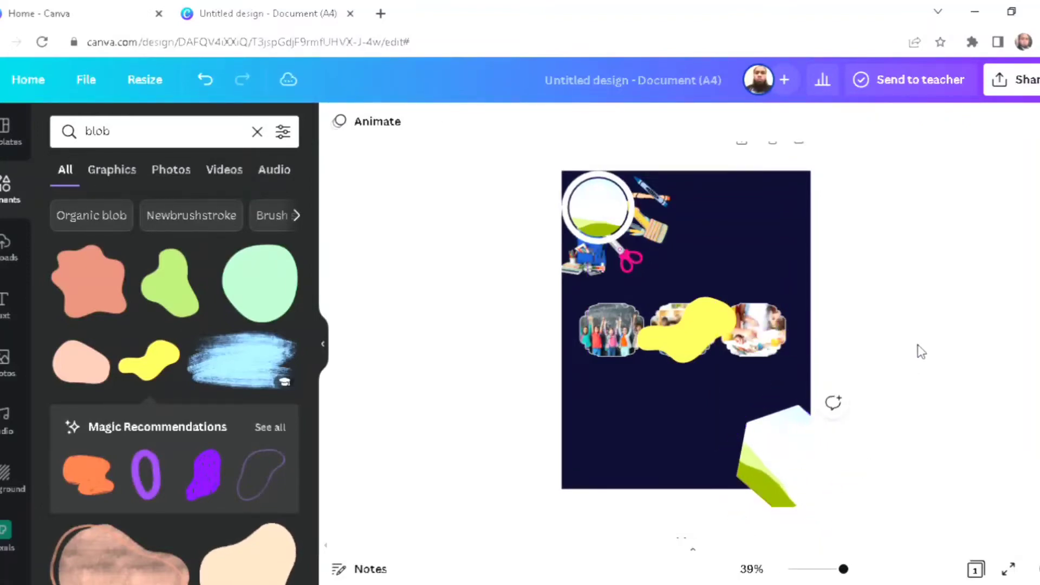
Move the yellow blob below the left photo frame, then rotate the hexagon frame counterclockwise and reposition it over the page's lower-right corner.
drag(684, 375, 640, 441)
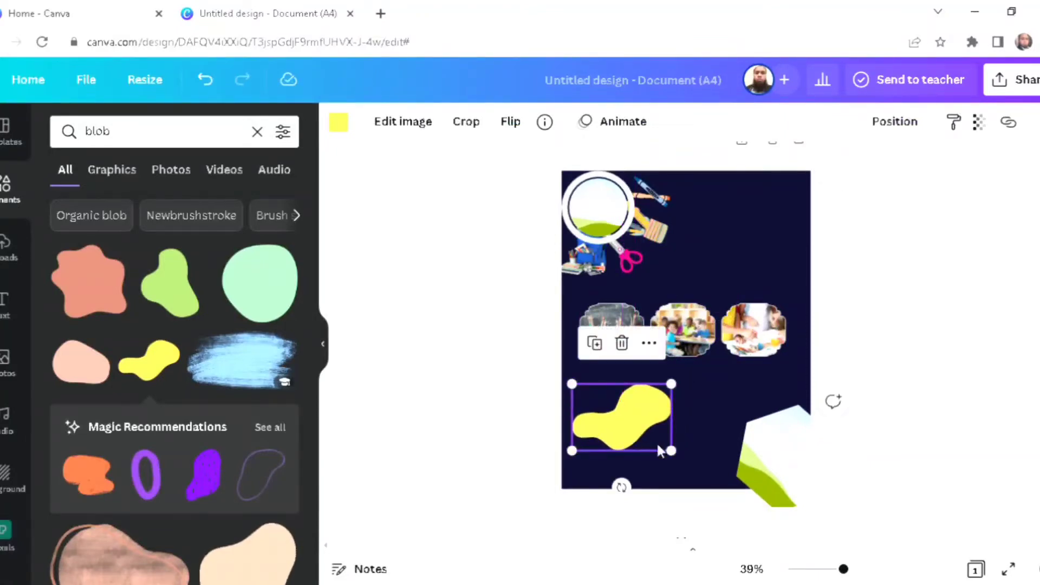
drag(773, 470, 813, 452)
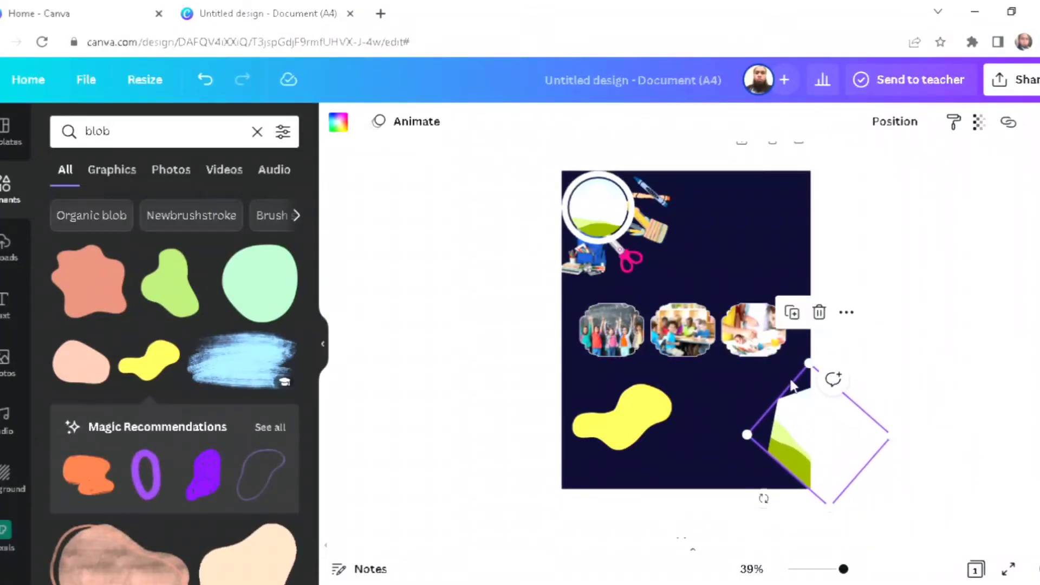
drag(777, 512, 848, 541)
mouse_move(791, 445)
mouse_down()
mouse_move(785, 457)
mouse_move(777, 450)
mouse_up()
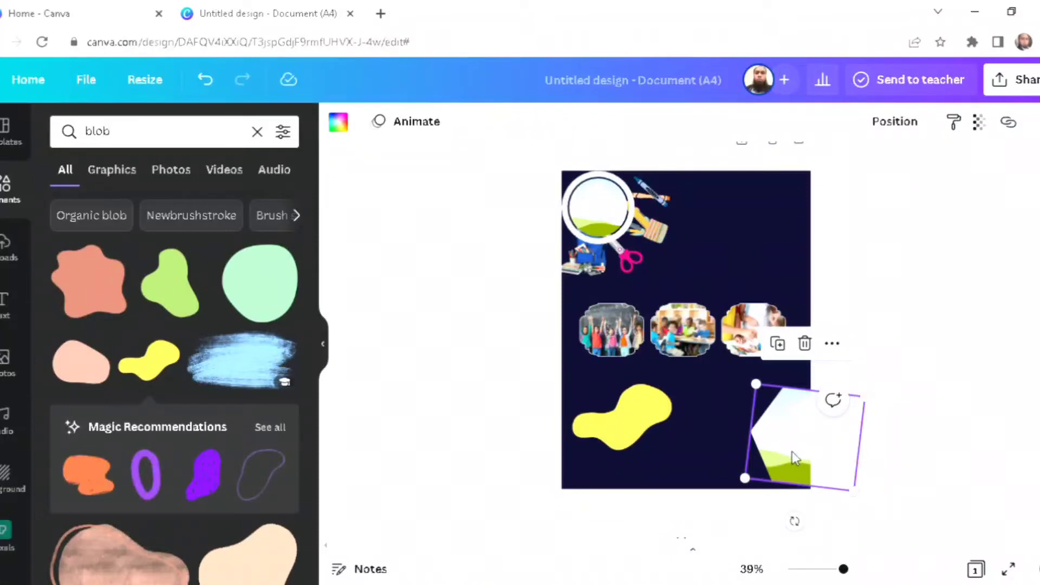
drag(789, 455, 782, 470)
click(903, 397)
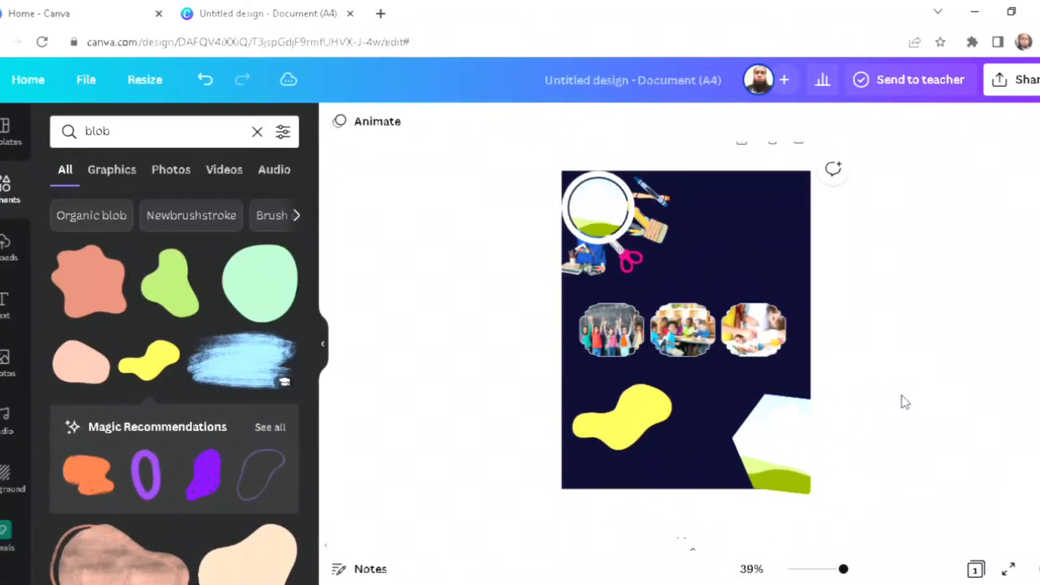
Bring the white strip below the page forward so it covers the hexagon frame's overhang.
click(772, 509)
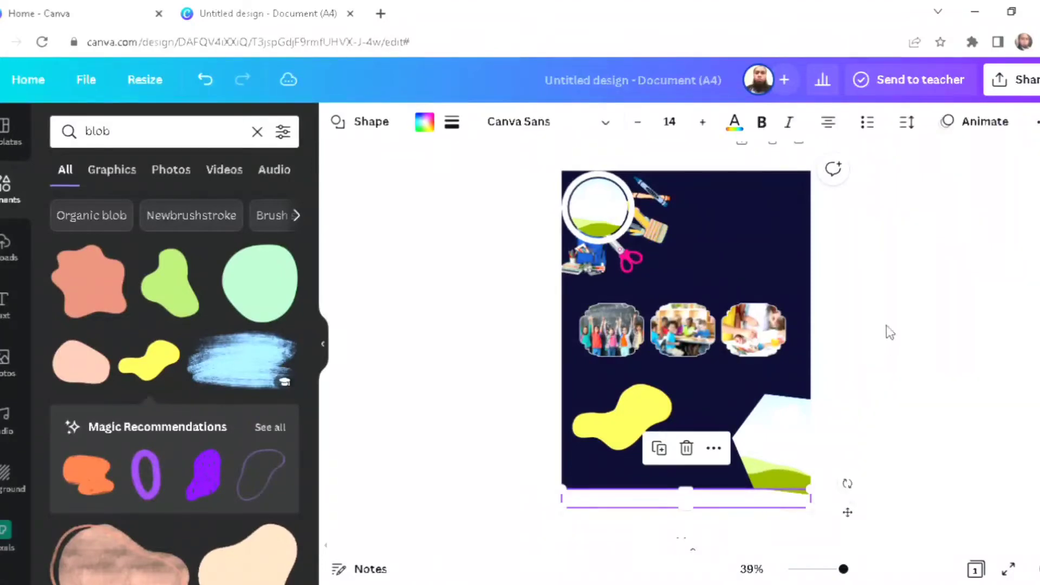
click(1037, 121)
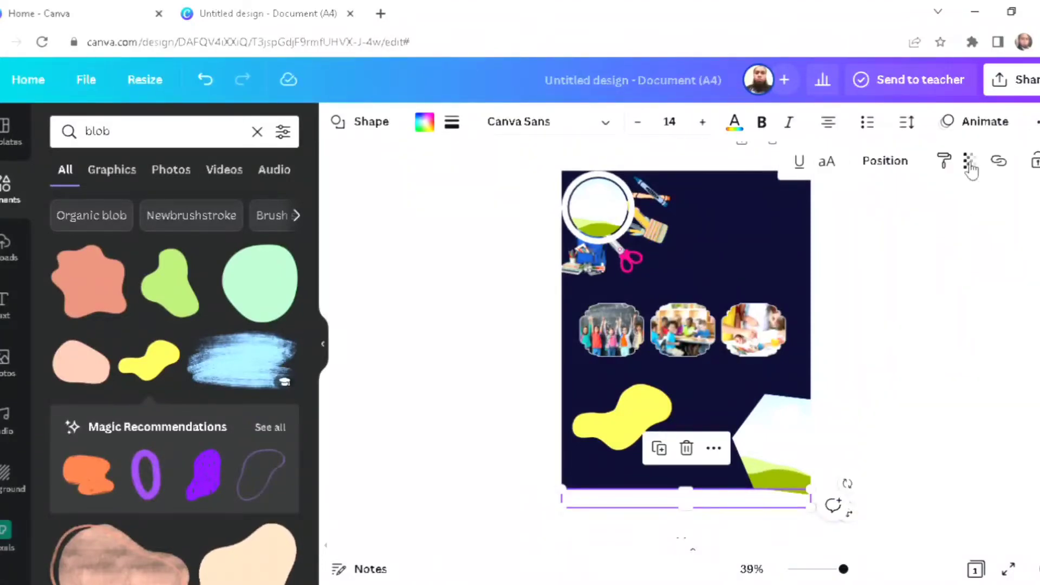
click(901, 169)
click(670, 209)
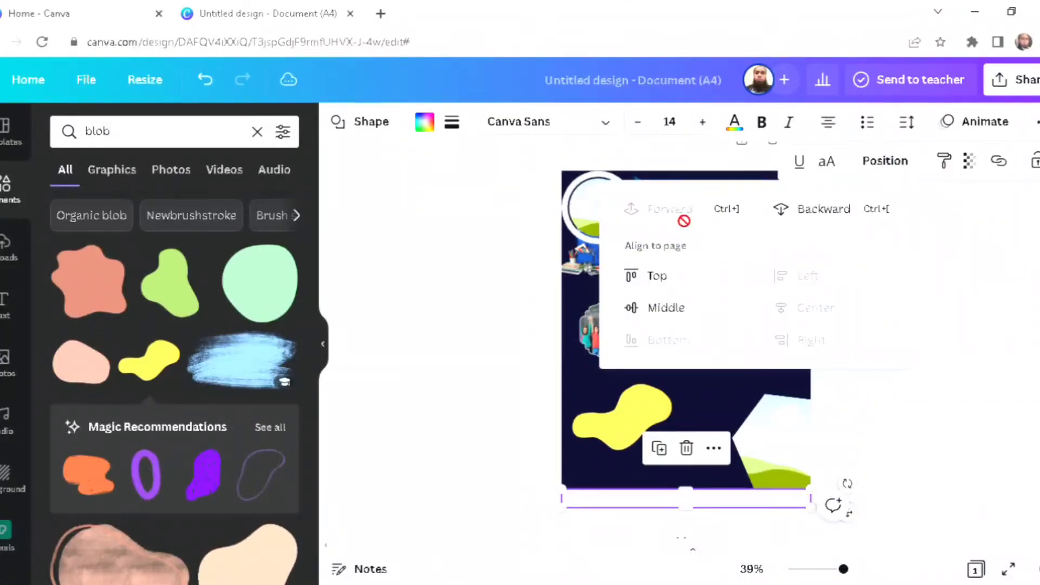
click(940, 417)
click(913, 422)
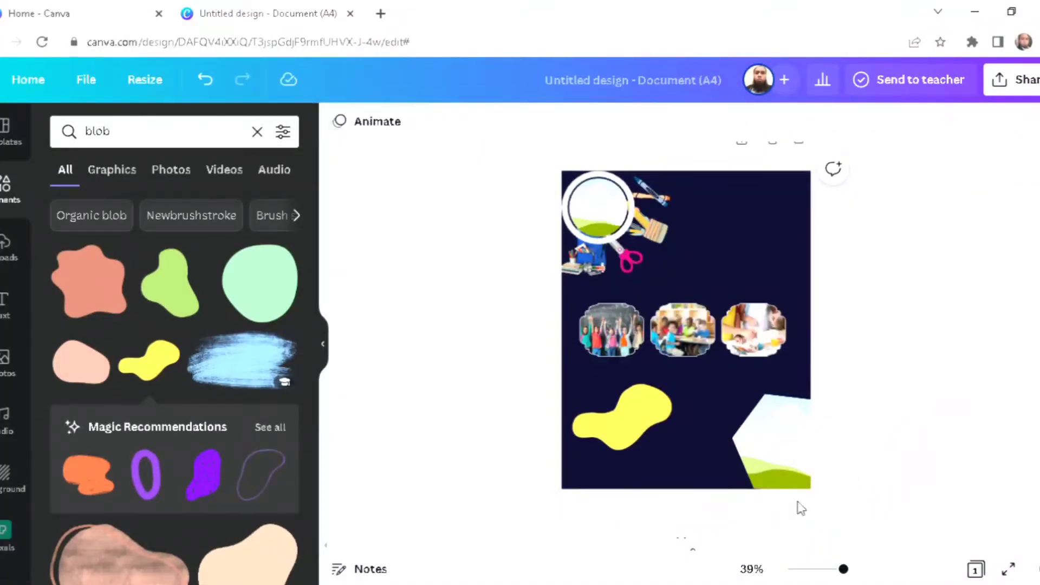
Move the yellow blob partly past the page's left edge near the lower corner and enlarge it slightly.
drag(618, 422, 604, 460)
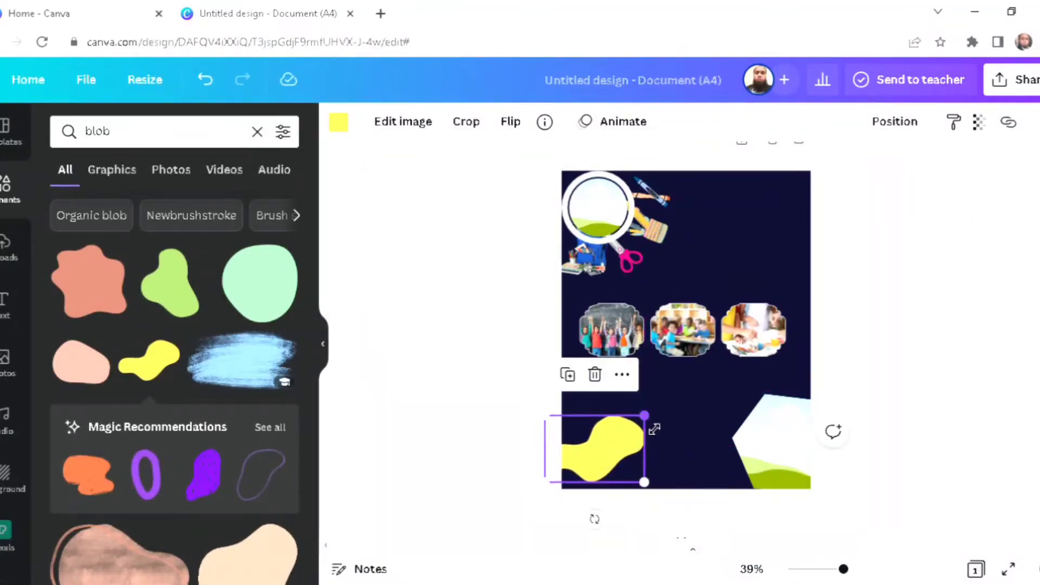
drag(658, 427, 664, 422)
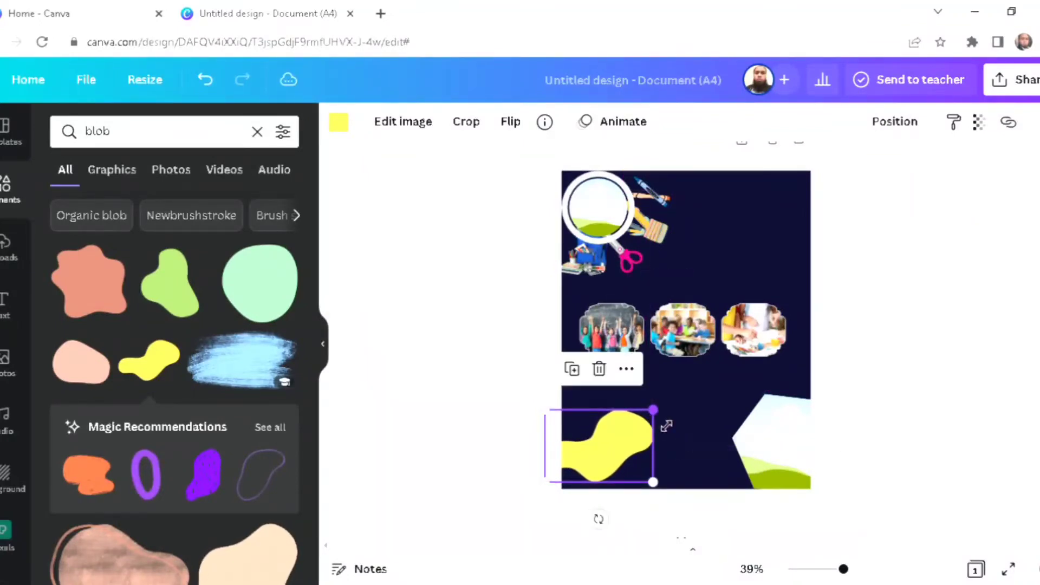
click(515, 374)
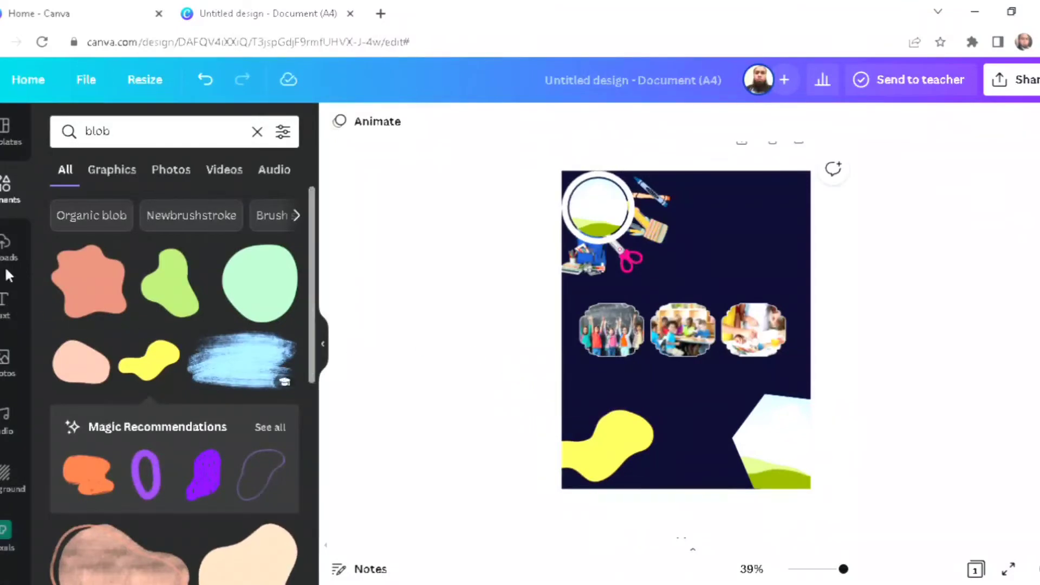
Fill the hexagon frame with the "school" photo of uniformed students sitting at classroom desks.
click(7, 360)
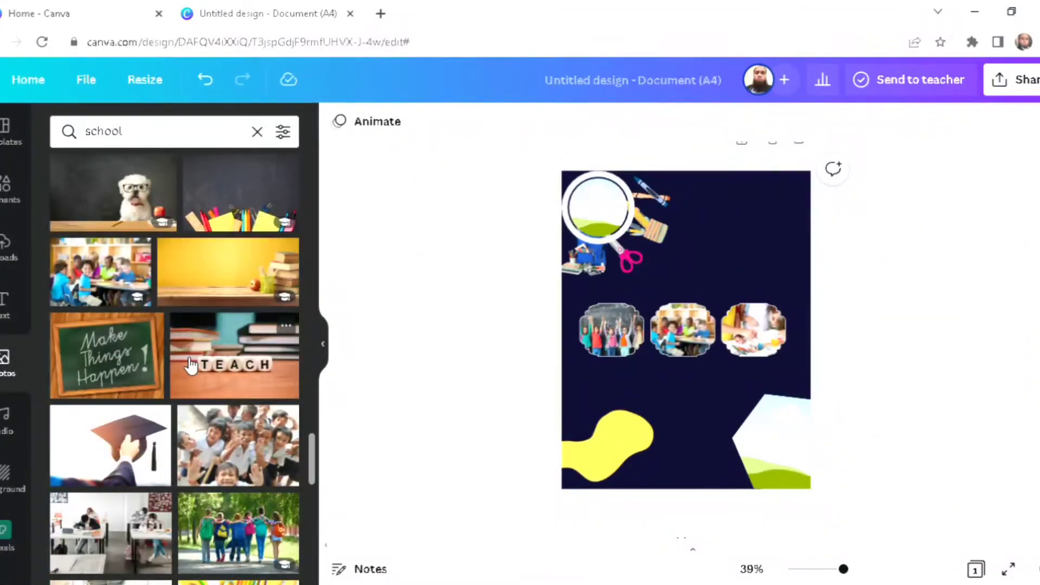
scroll(191, 366, down, 3)
scroll(191, 366, down, 2)
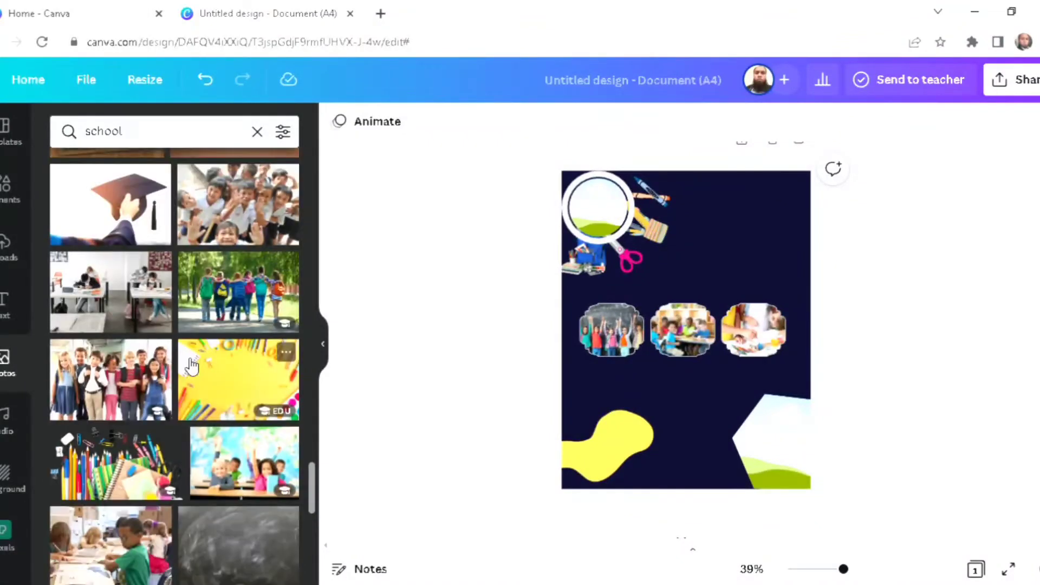
scroll(191, 366, down, 4)
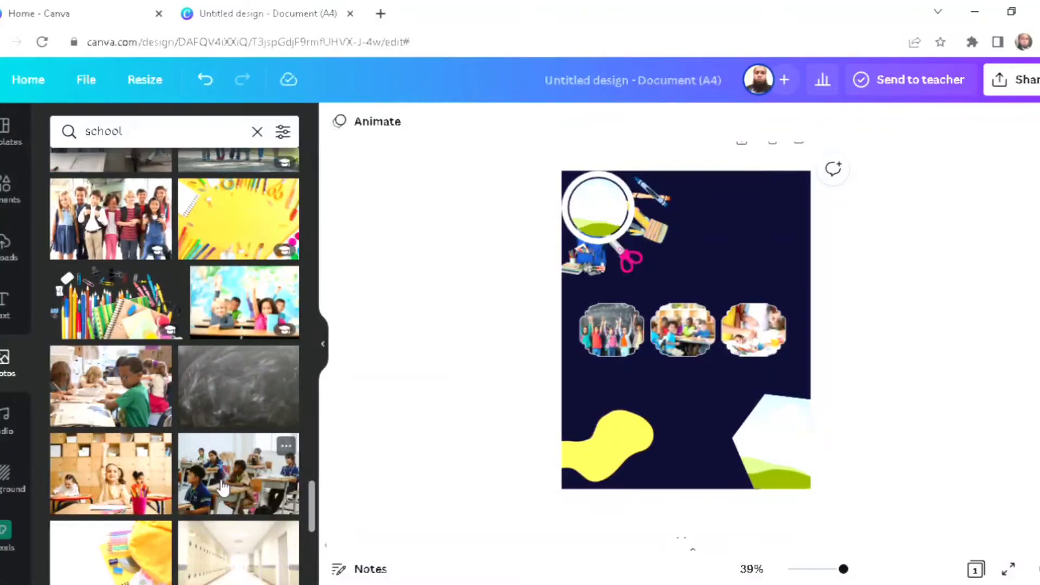
drag(224, 488, 930, 353)
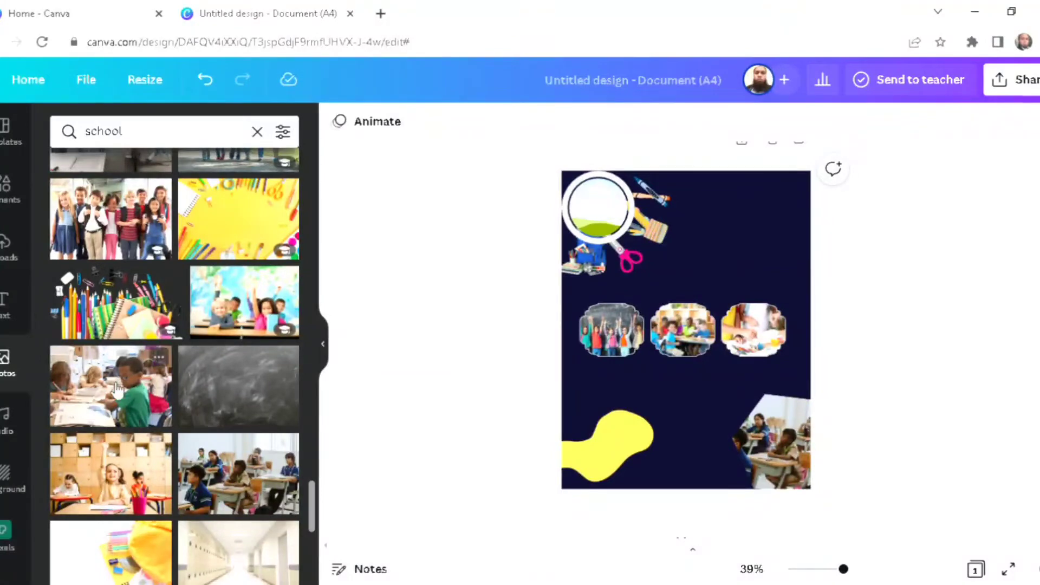
Insert the transparent photo of pencils and notebooks, rotate it clockwise and place it over the page's upper-right corner.
click(115, 323)
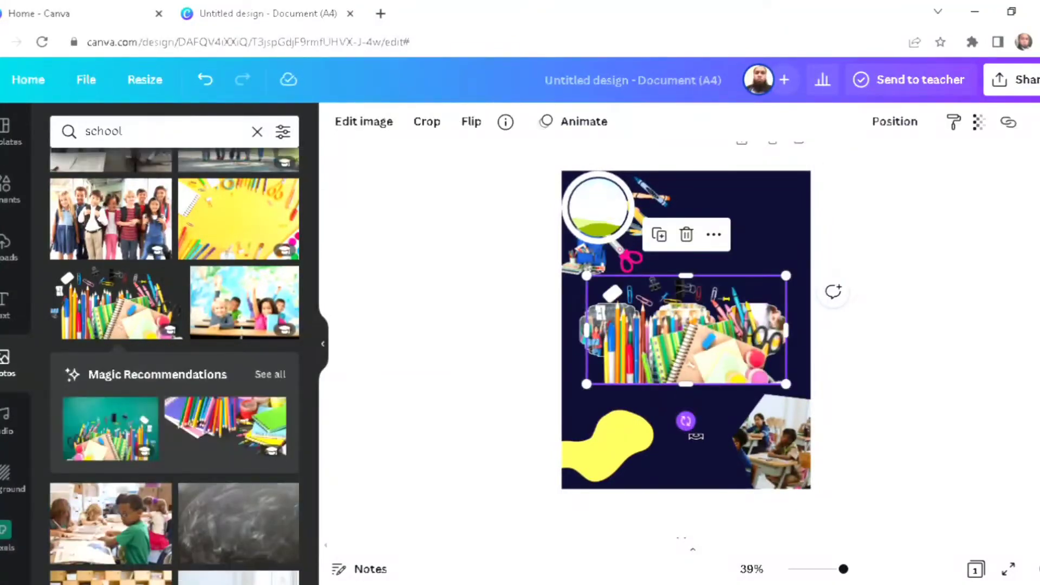
mouse_move(685, 421)
mouse_down()
mouse_move(645, 441)
mouse_move(603, 445)
mouse_up()
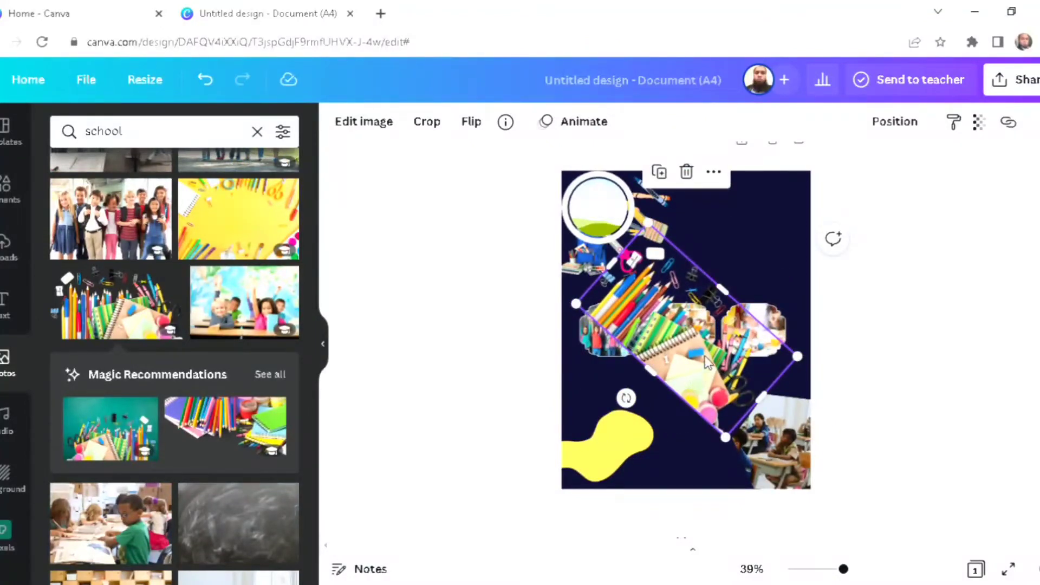
mouse_move(690, 382)
mouse_down()
mouse_move(776, 244)
mouse_move(816, 300)
mouse_up()
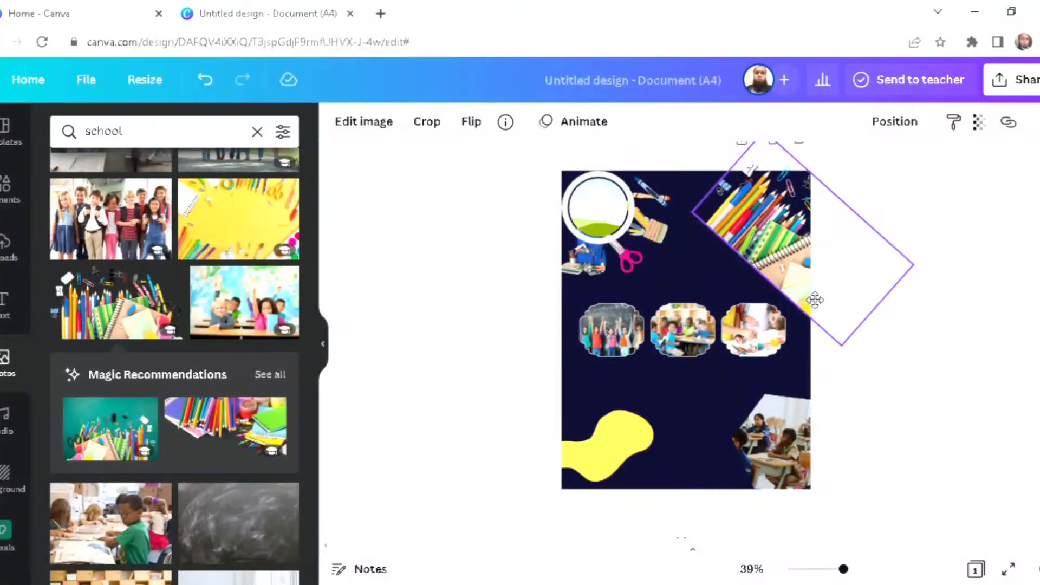
click(958, 227)
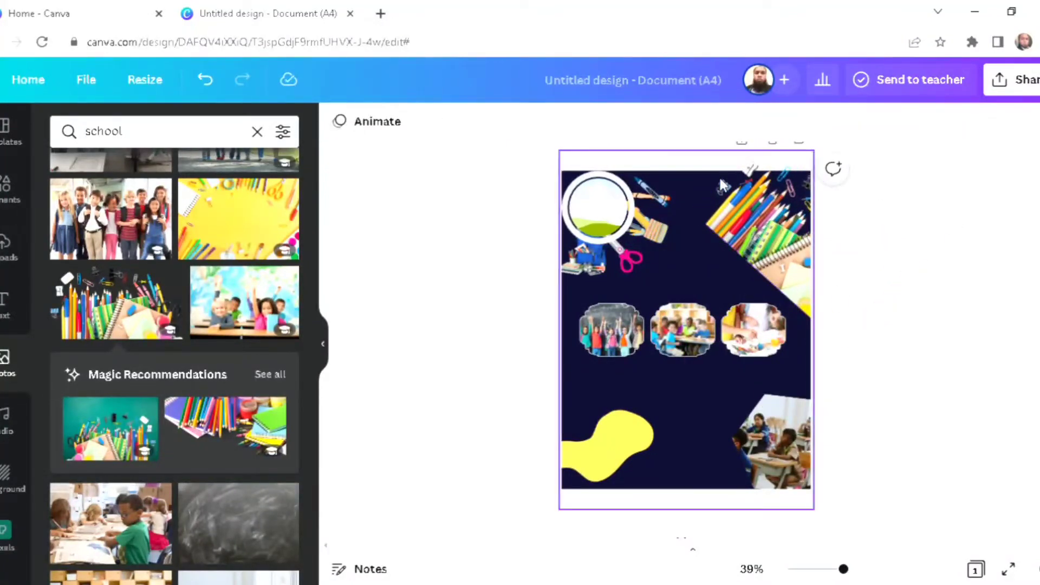
Bring the white strip above the page in front of the stationery photo and shift that photo further into the upper-right corner.
click(706, 171)
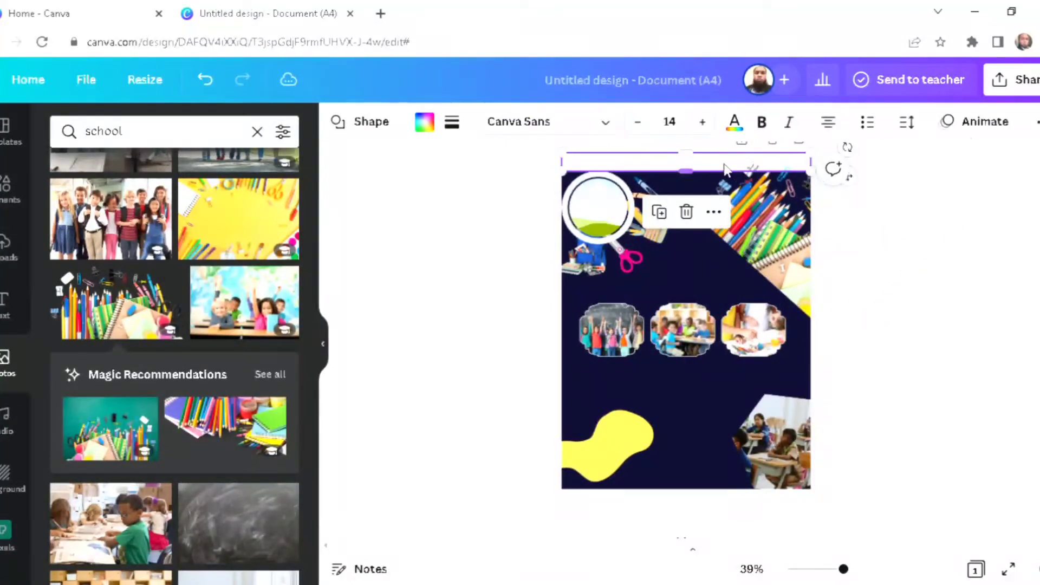
click(1036, 126)
click(887, 171)
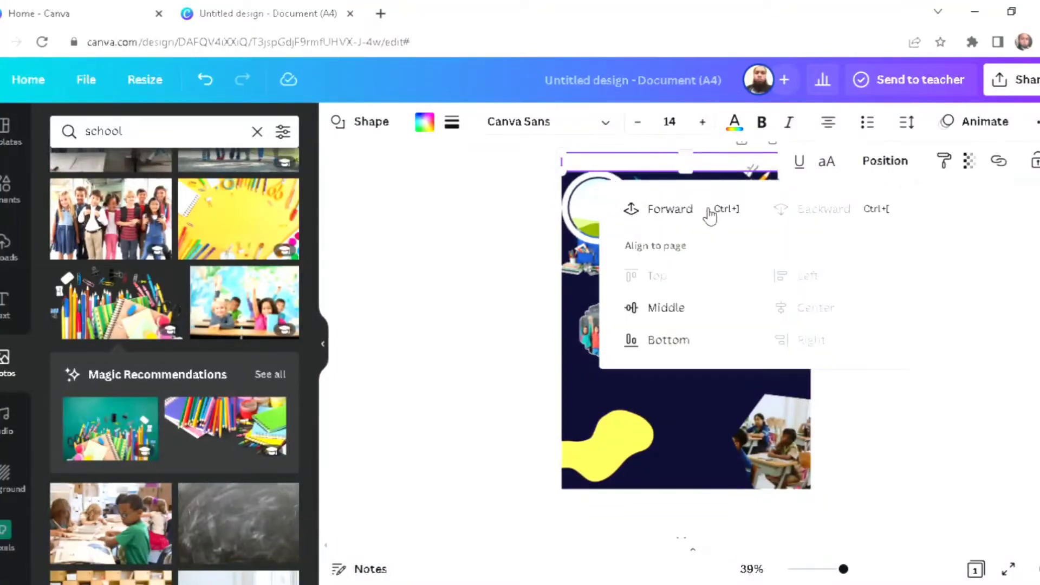
click(673, 212)
click(994, 272)
click(1002, 280)
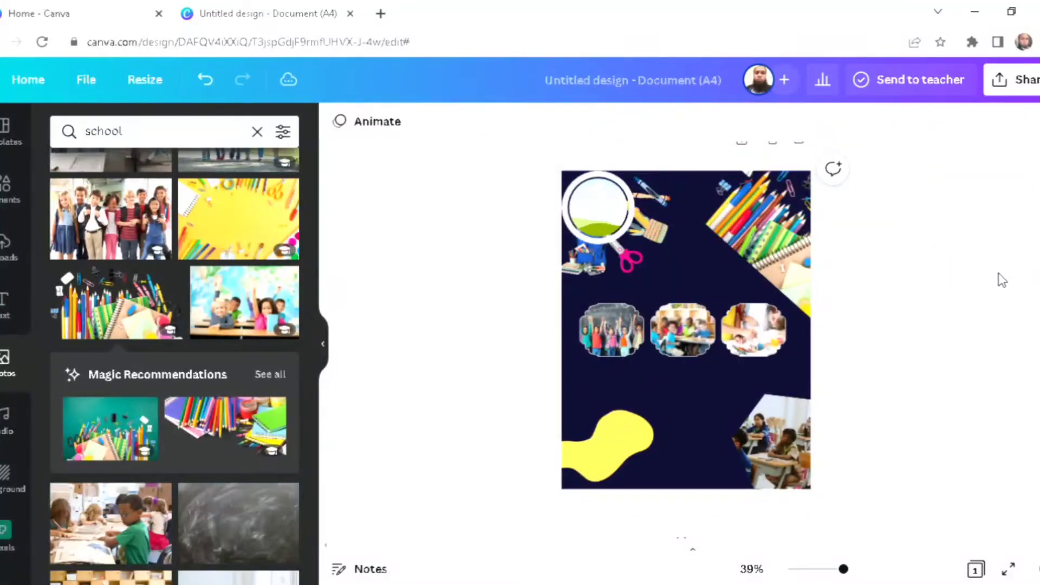
drag(795, 257, 819, 276)
click(972, 425)
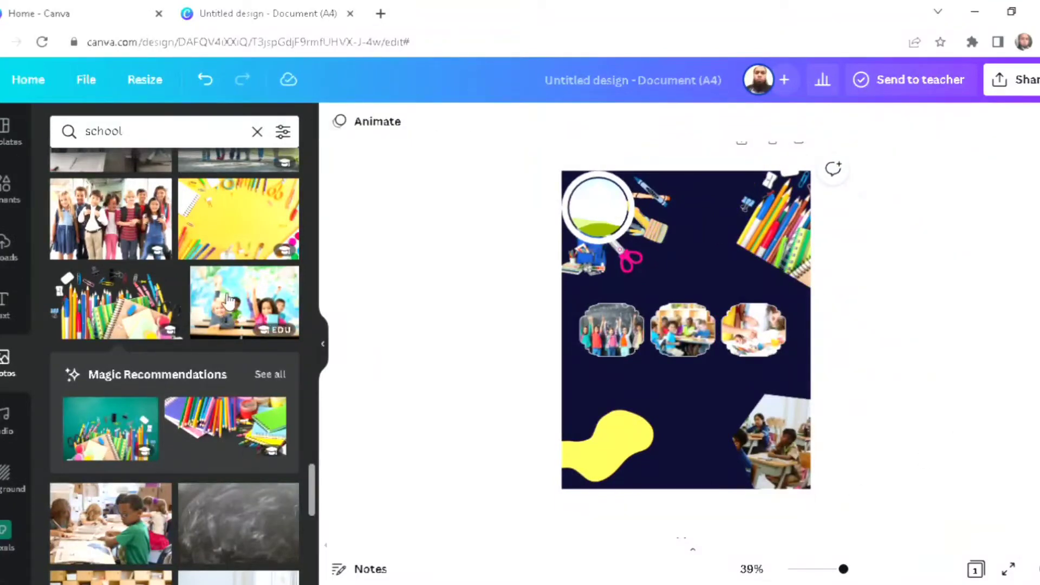
Fill the circular frame with the photo of the smiling child in a green shirt at a desk.
scroll(219, 347, down, 6)
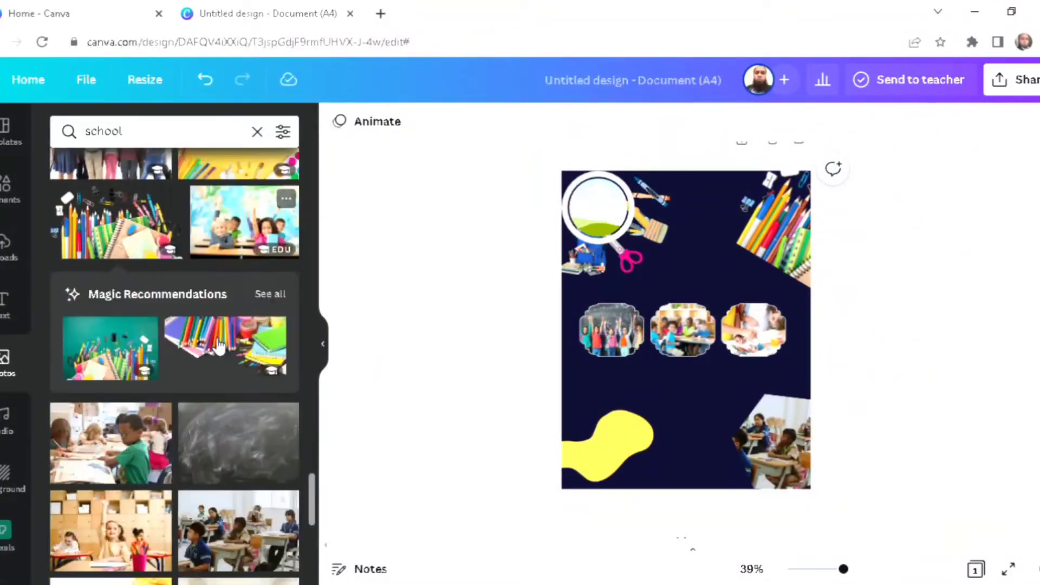
scroll(220, 351, down, 10)
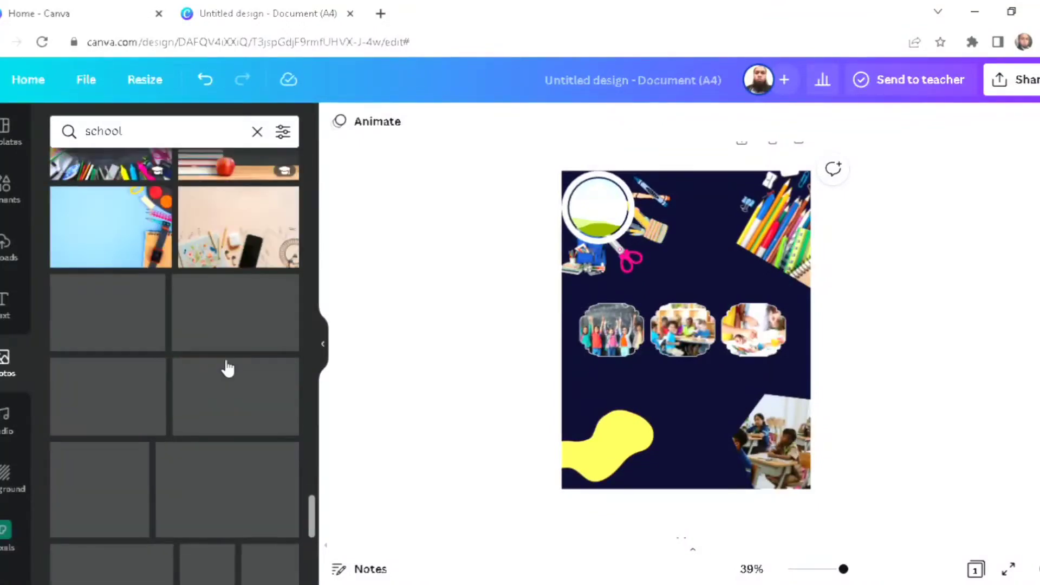
scroll(224, 362, down, 2)
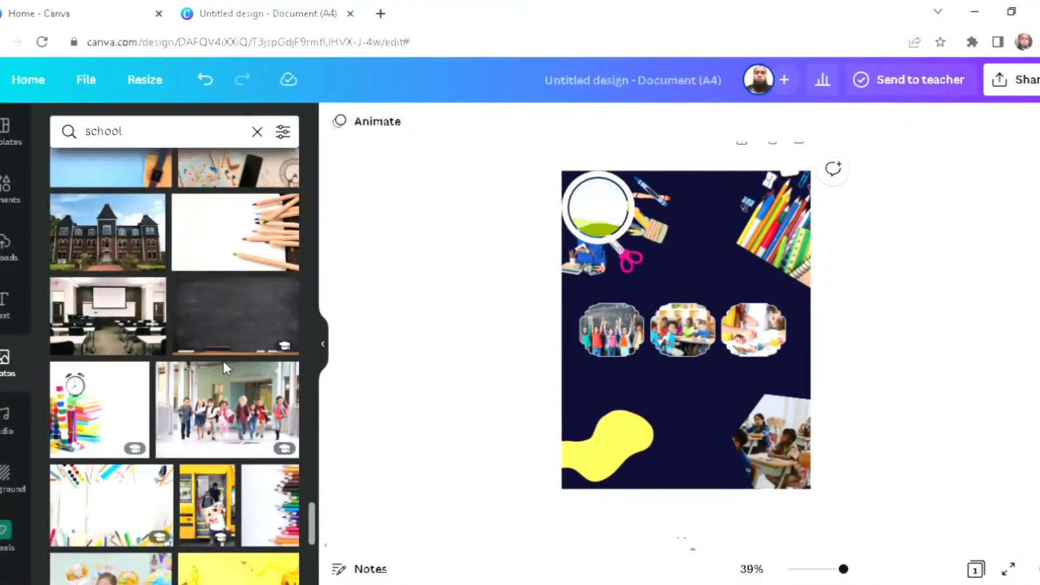
mouse_move(232, 374)
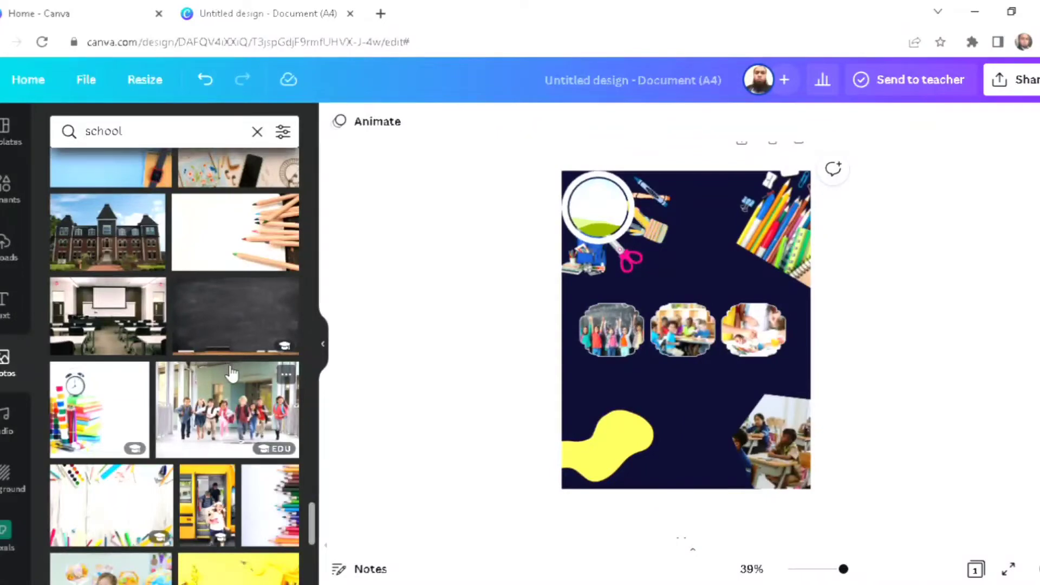
scroll(232, 374, down, 3)
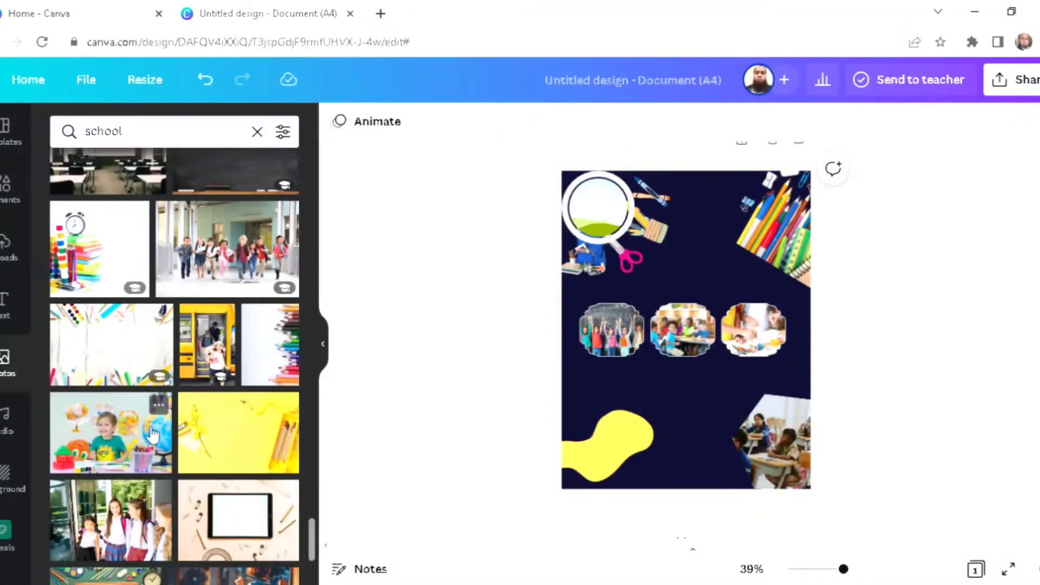
drag(107, 430, 584, 217)
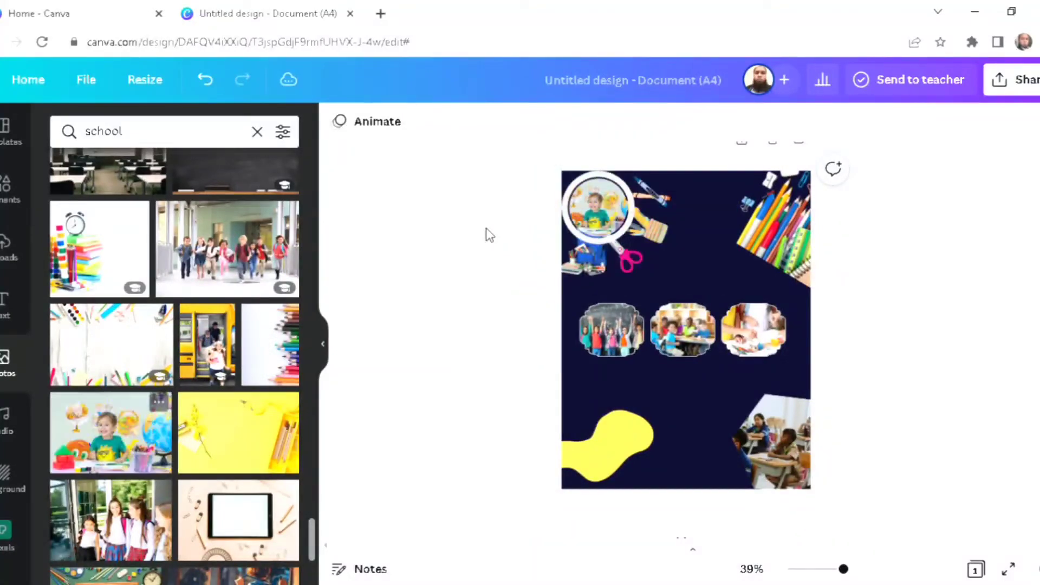
Add a heading to the page reading "ADMISSION OPEN".
click(5, 306)
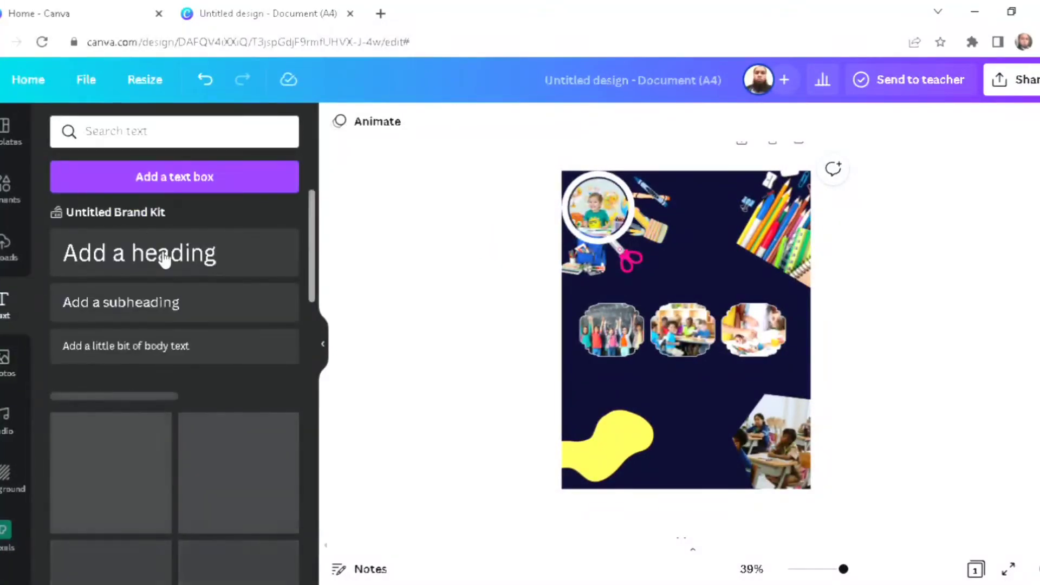
click(165, 261)
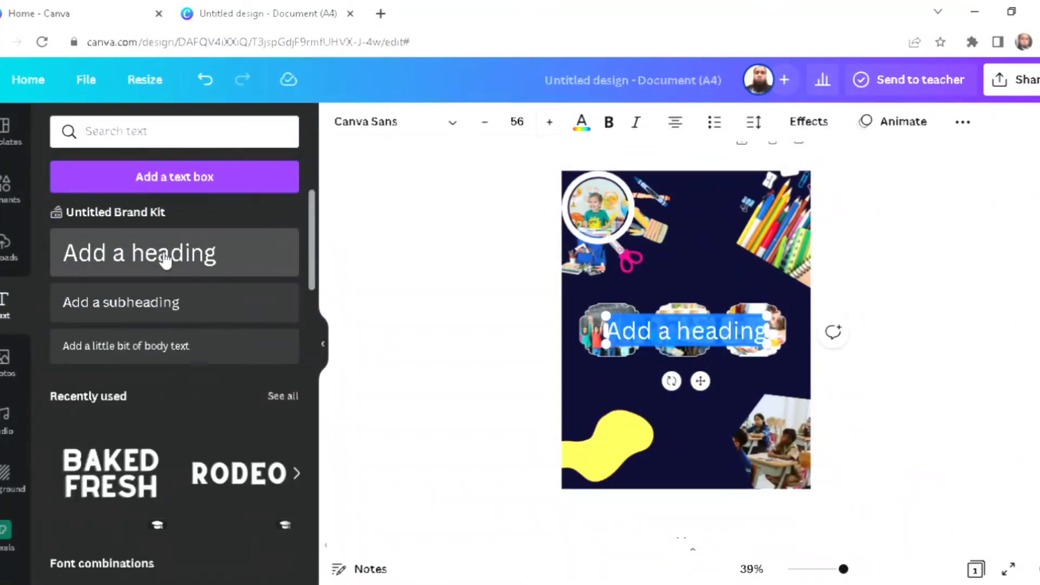
text(A)
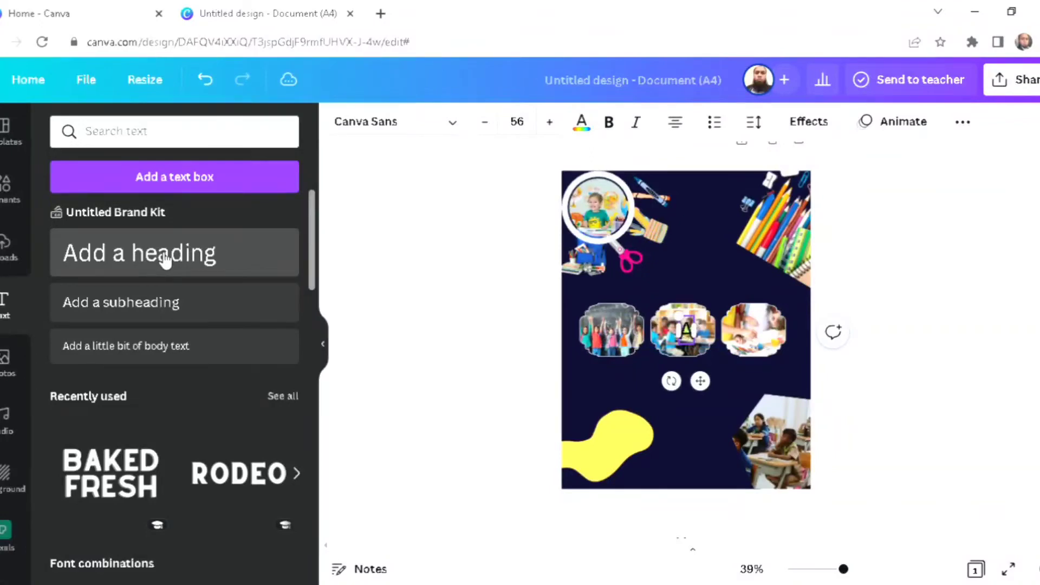
text(DMIS)
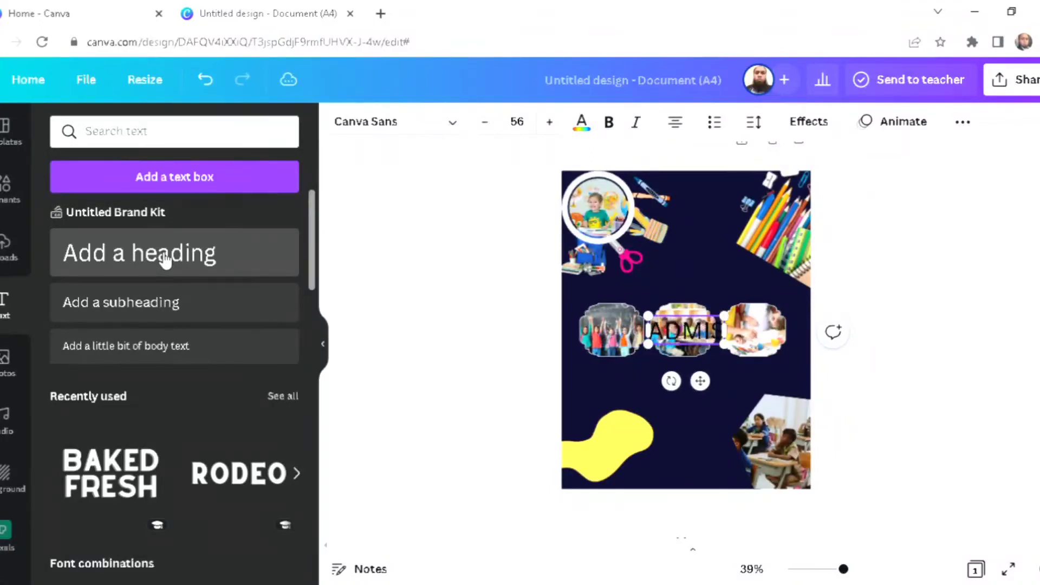
text(SION OPEN)
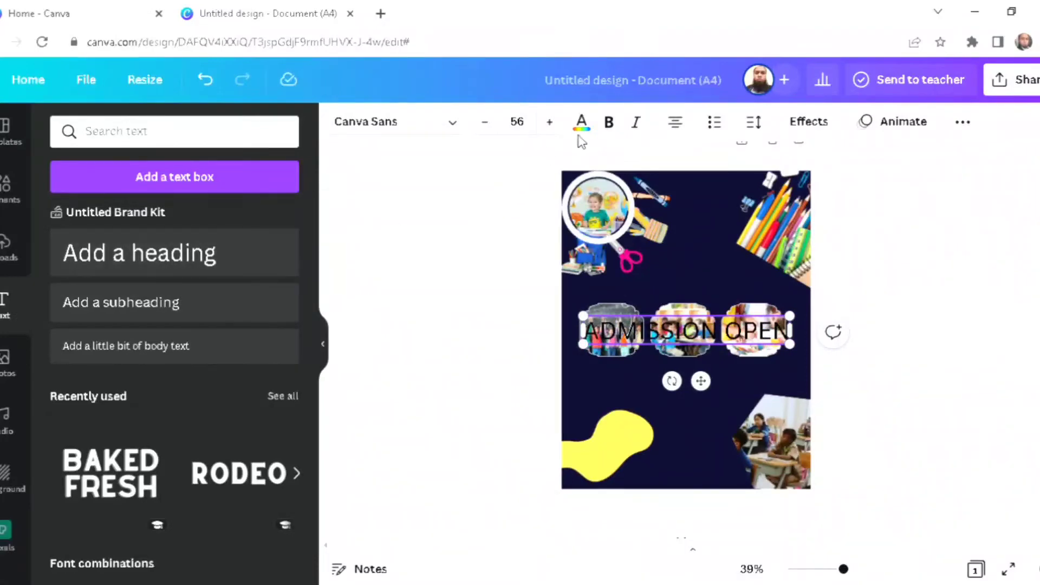
Recolour the "ADMISSION OPEN" heading white and move it up above the row of three photo frames.
click(592, 129)
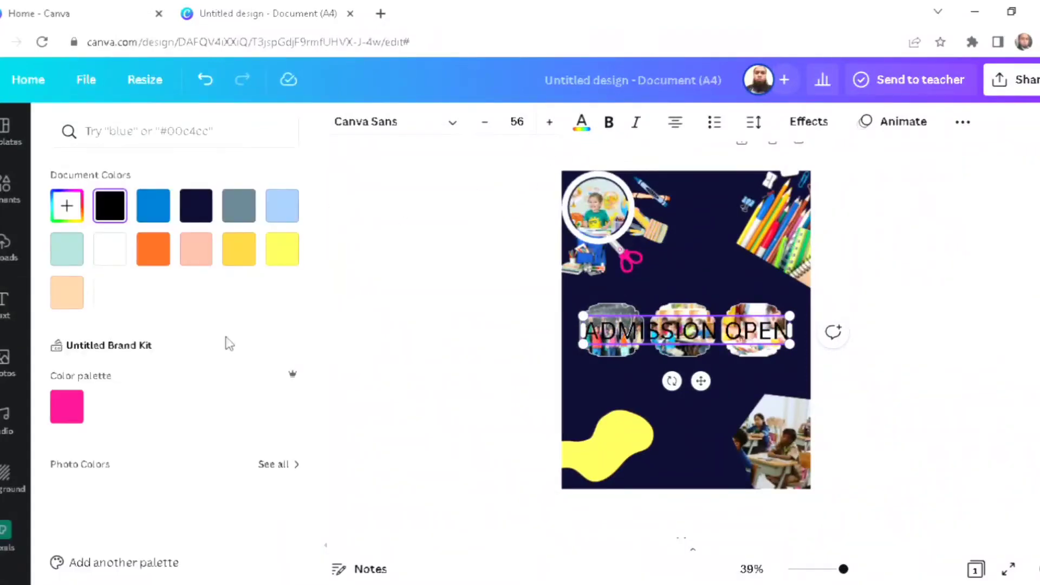
click(122, 303)
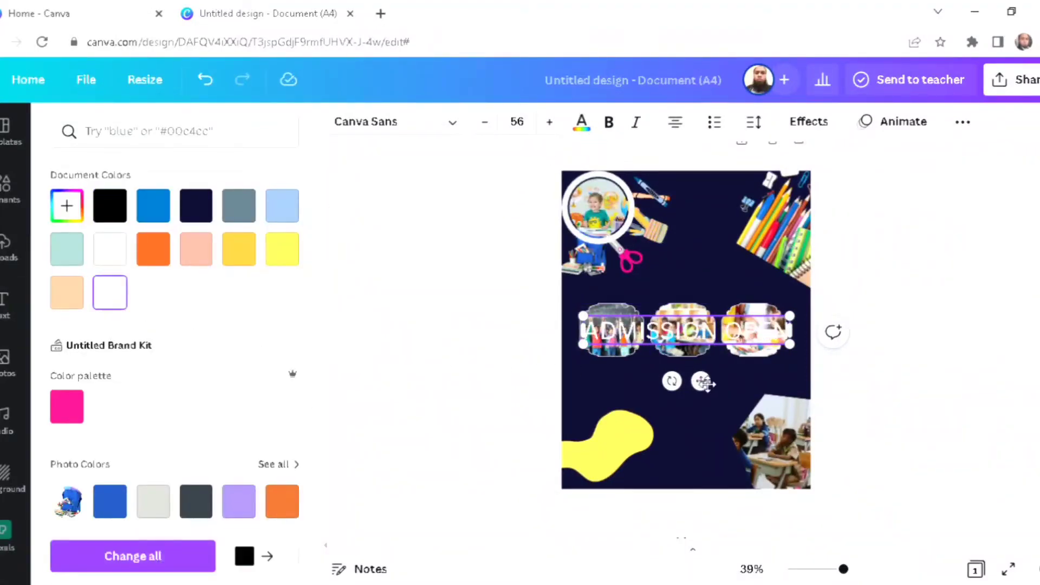
drag(701, 381, 716, 360)
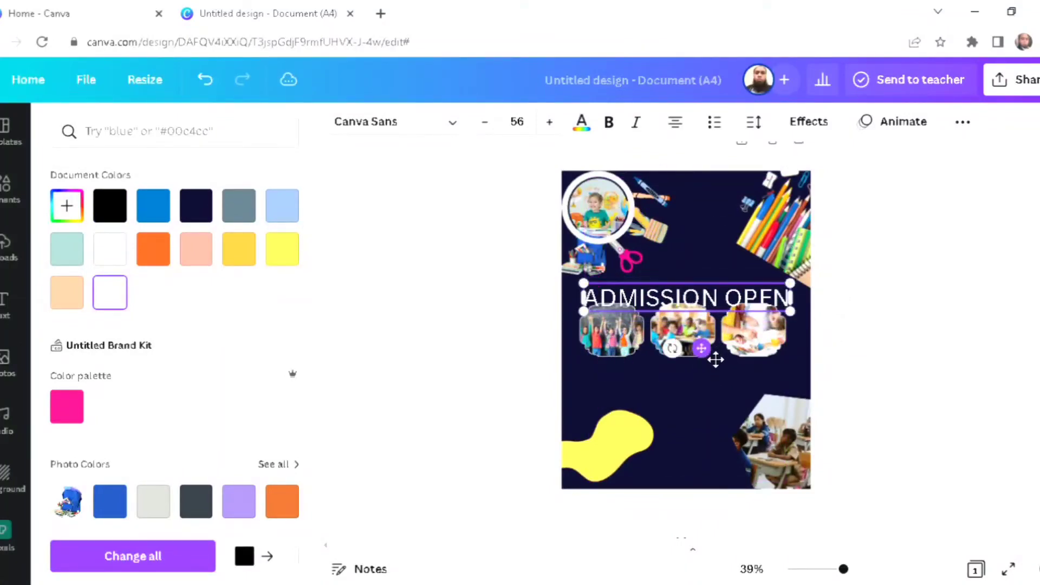
click(901, 370)
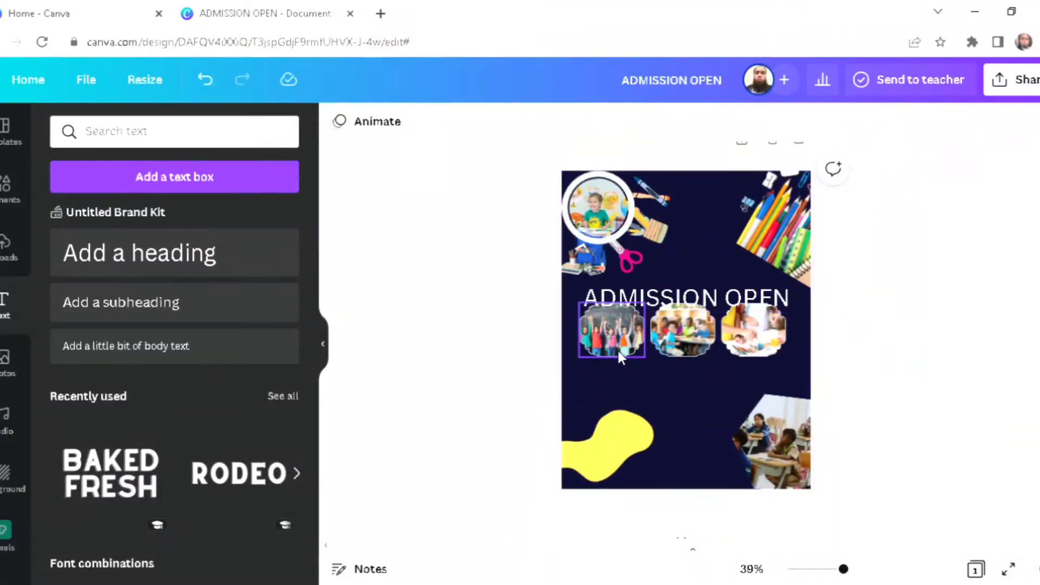
Shift the three framed photos slightly down so they line up in a row clear of the heading.
drag(619, 352, 686, 359)
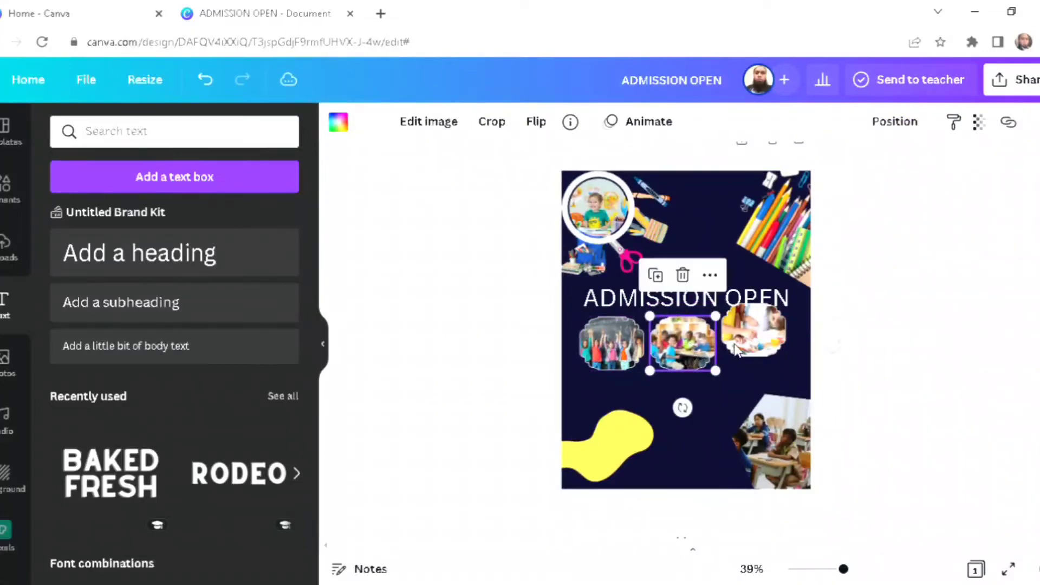
drag(759, 343, 764, 352)
click(923, 353)
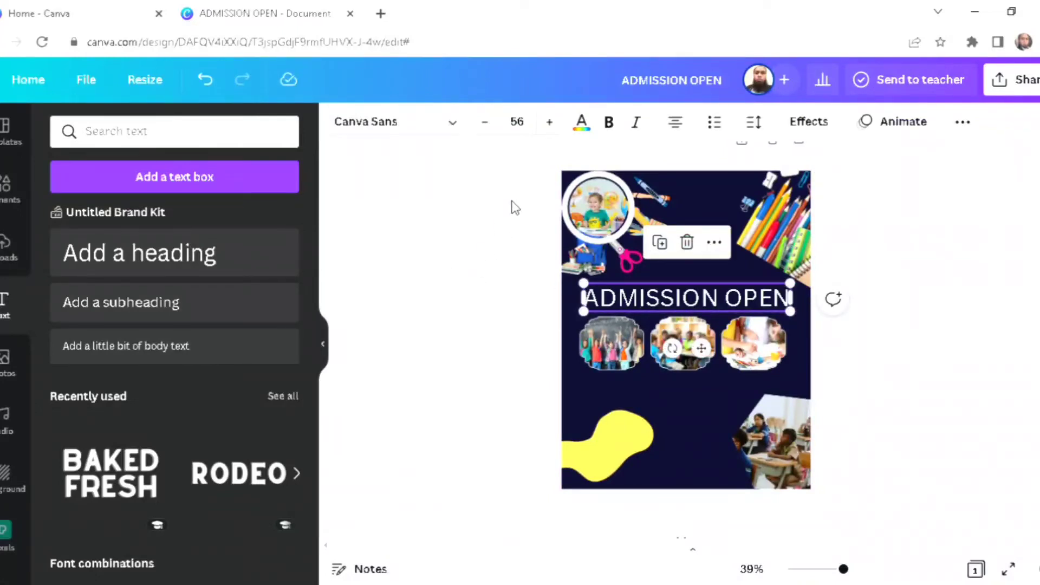
Set the "ADMISSION OPEN" heading's text colour to the custom cyan 00ffff.
click(582, 125)
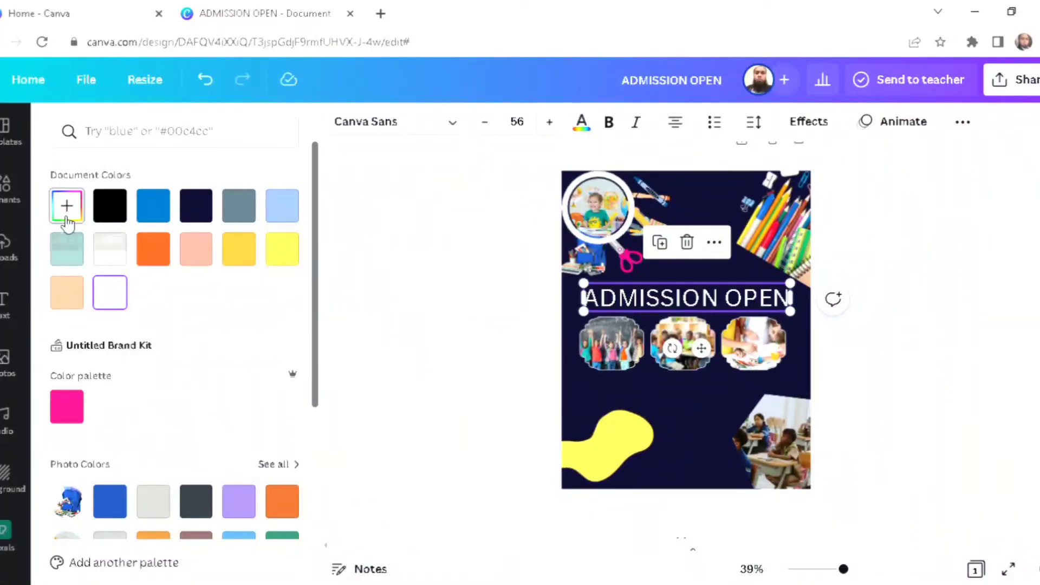
scroll(190, 360, down, 4)
scroll(196, 362, up, 4)
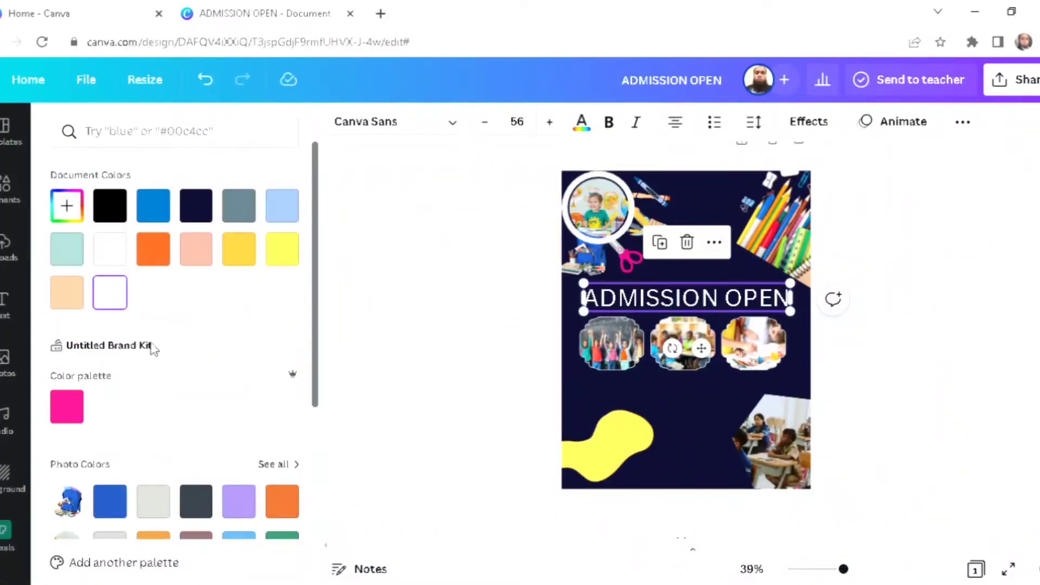
click(66, 212)
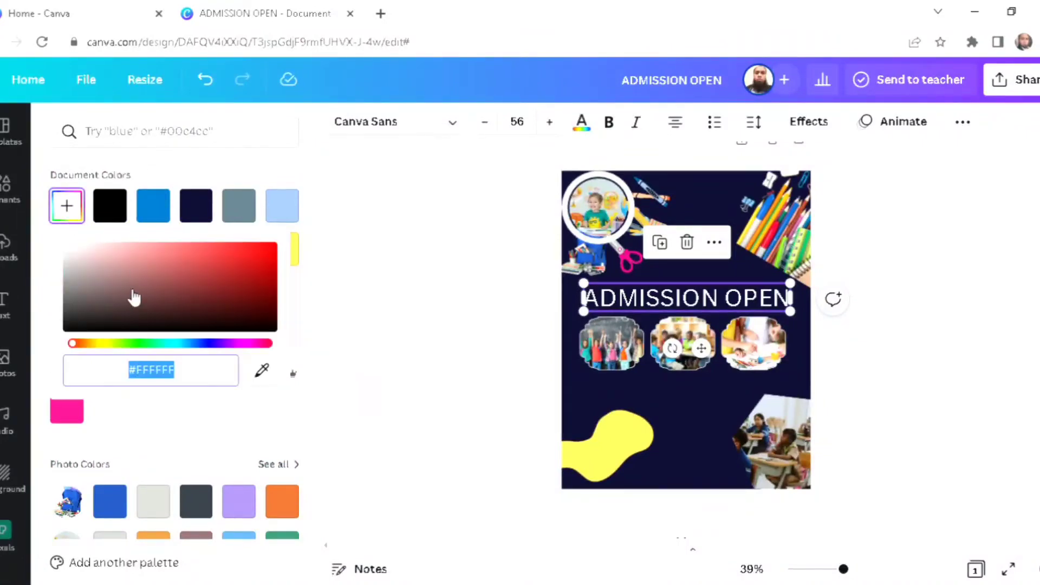
text(00ffff)
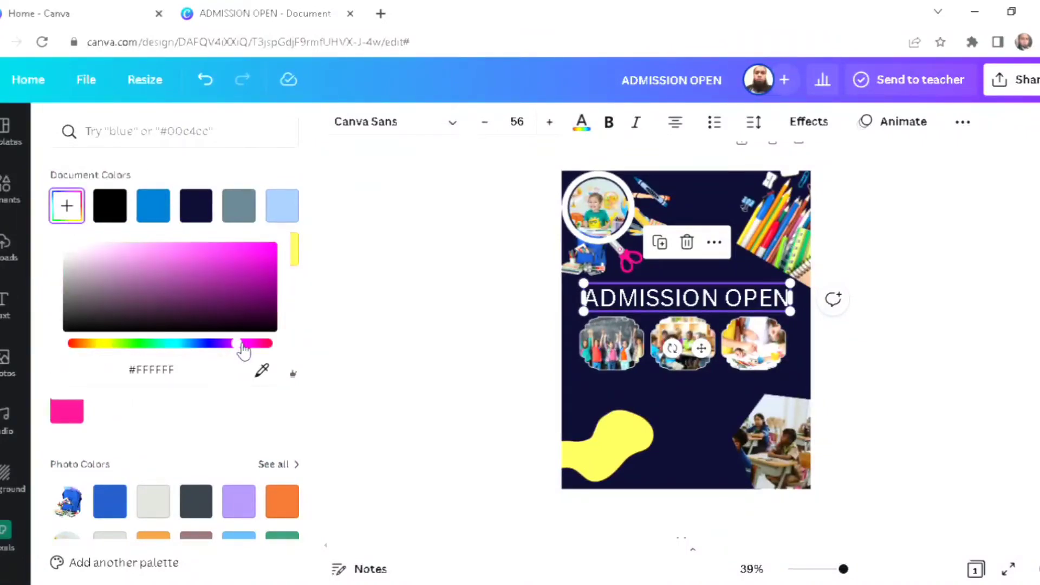
key(Return)
key(Escape)
key(Escape)
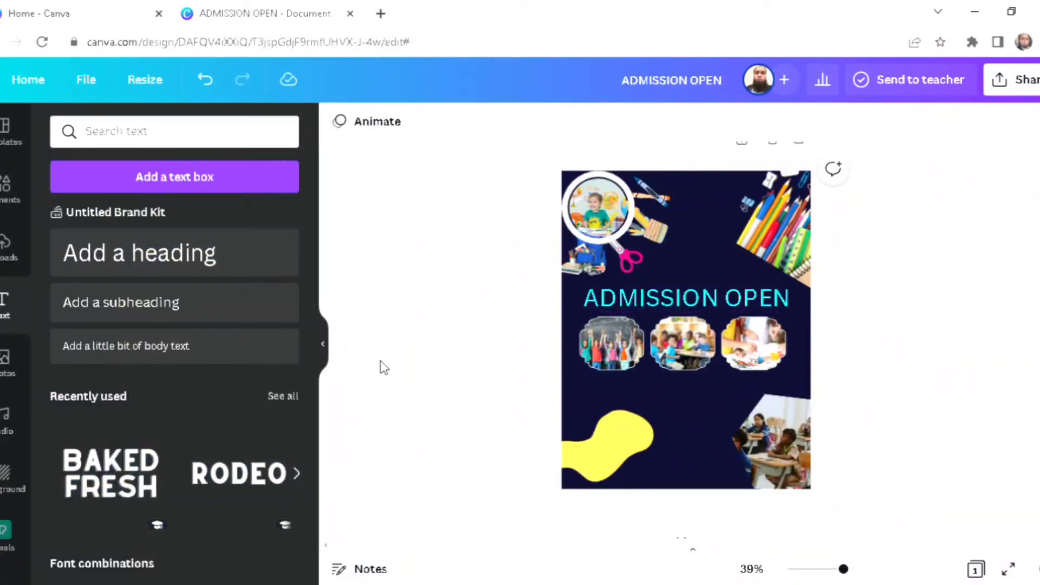
Change the font of the "ADMISSION OPEN" heading to Articulat.
click(703, 302)
click(417, 266)
click(684, 310)
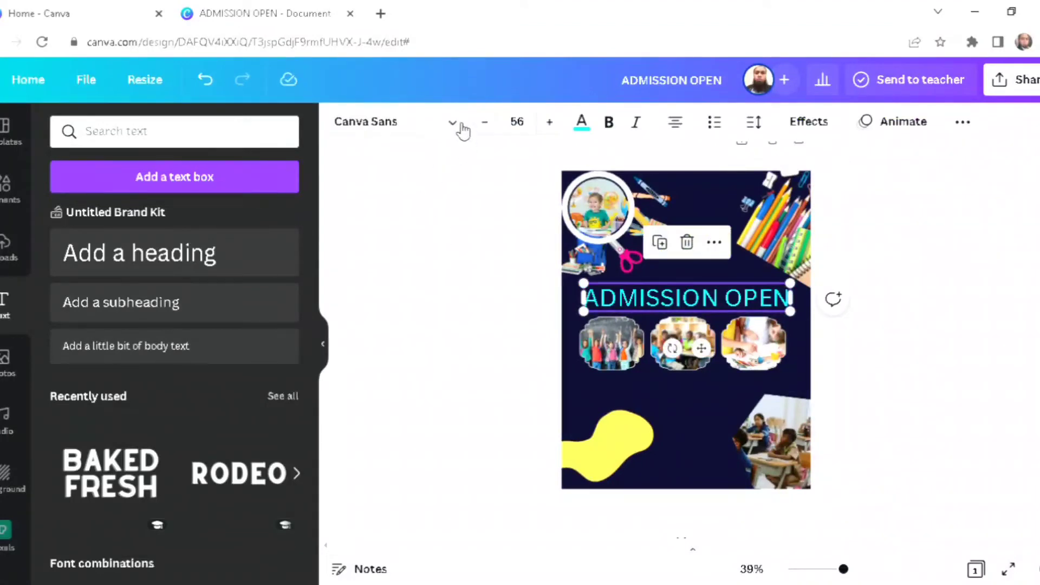
click(460, 128)
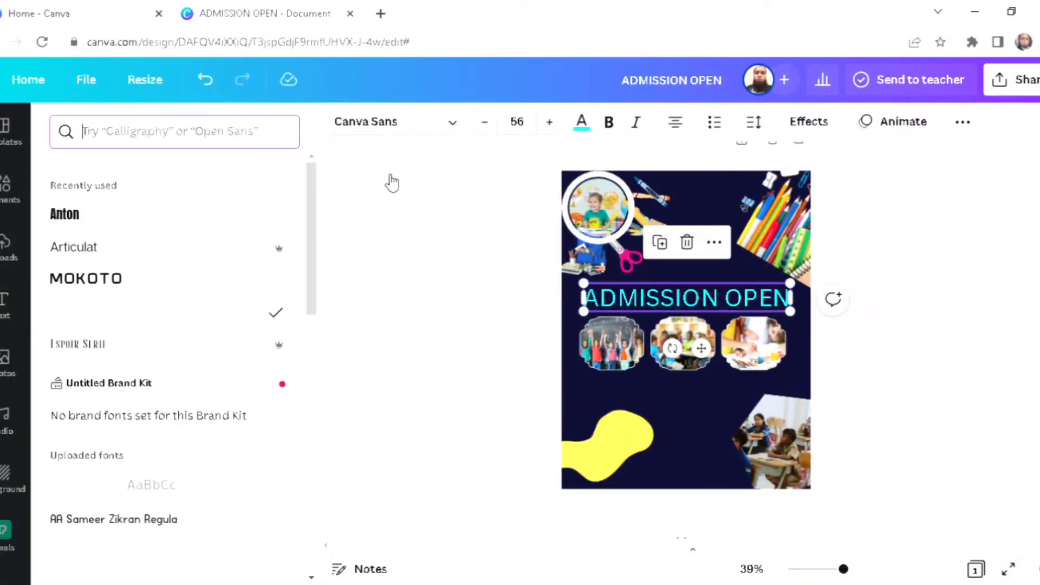
click(138, 280)
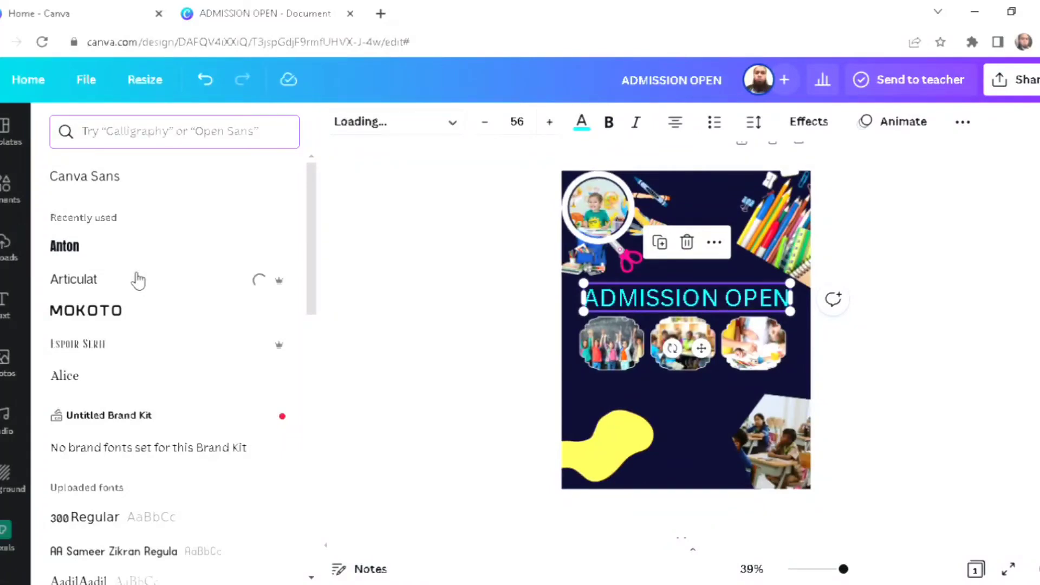
click(375, 359)
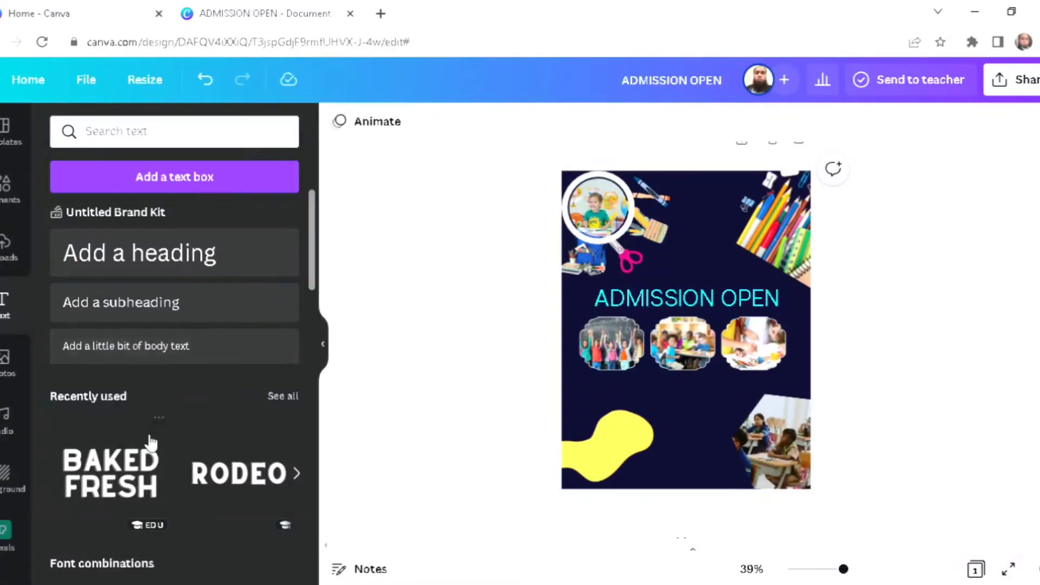
Fit a "BAKED FRESH" font combination reading "MY SCHOOL" onto the yellow shape, scaled down and rotated about 33° counter-clockwise.
scroll(151, 443, down, 3)
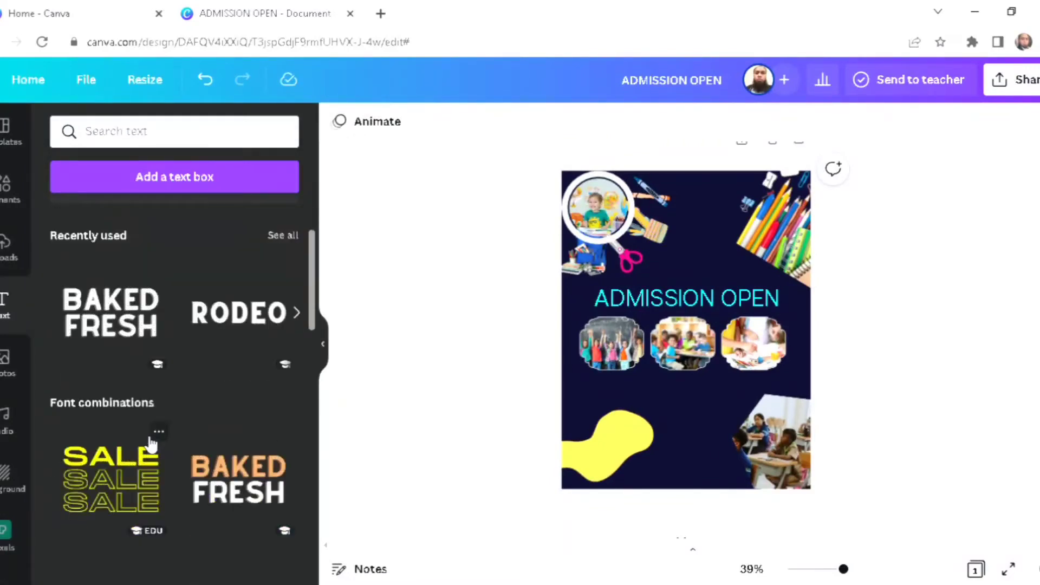
scroll(154, 441, down, 2)
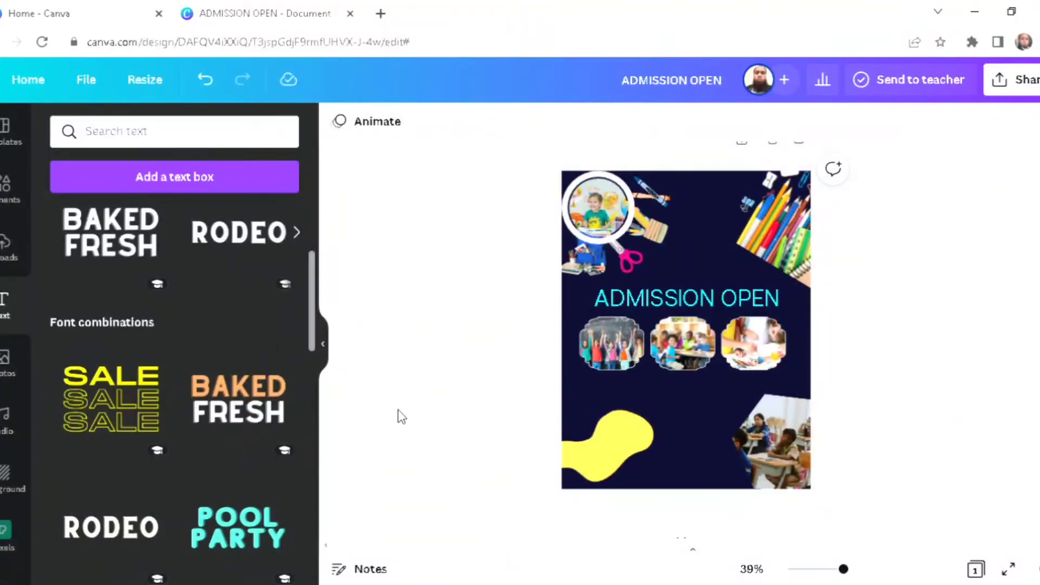
click(721, 308)
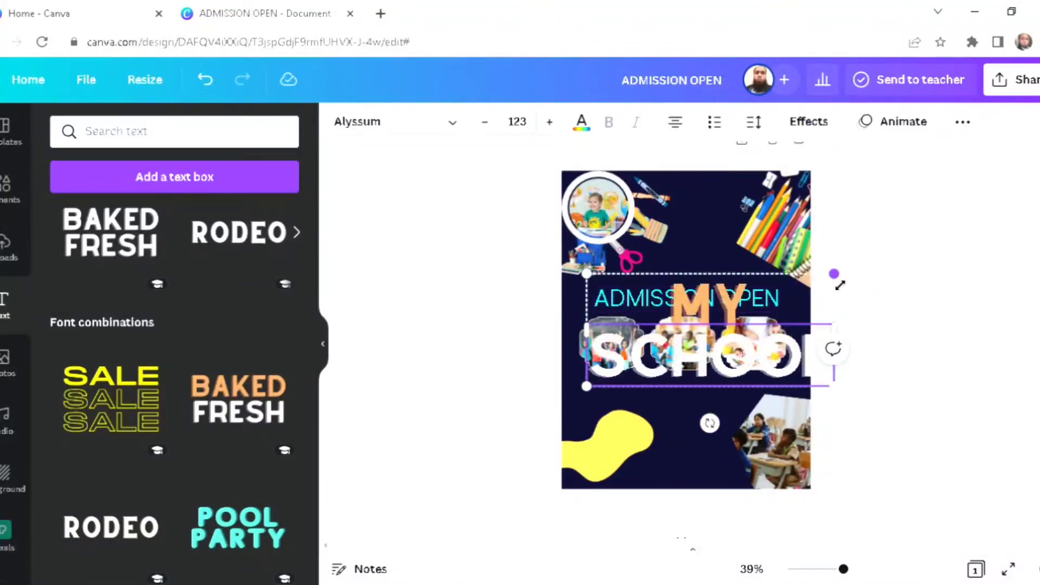
drag(835, 276, 727, 385)
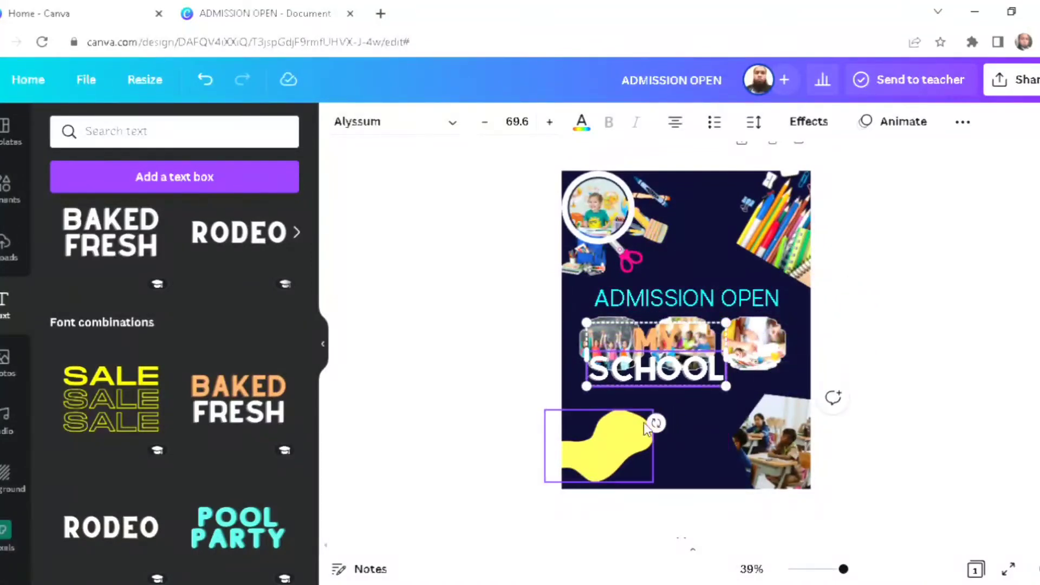
drag(657, 422, 693, 413)
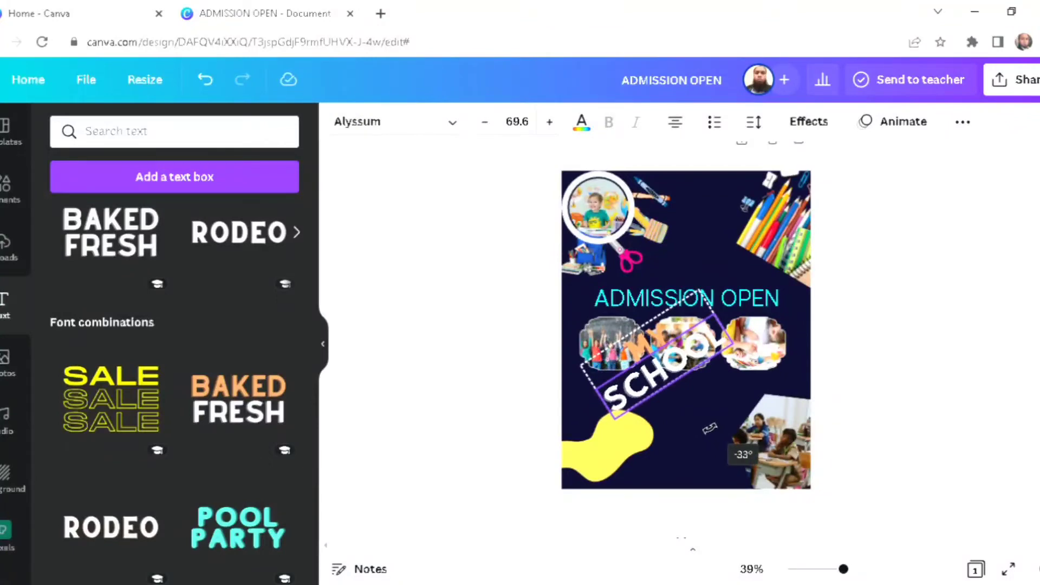
drag(742, 357, 670, 491)
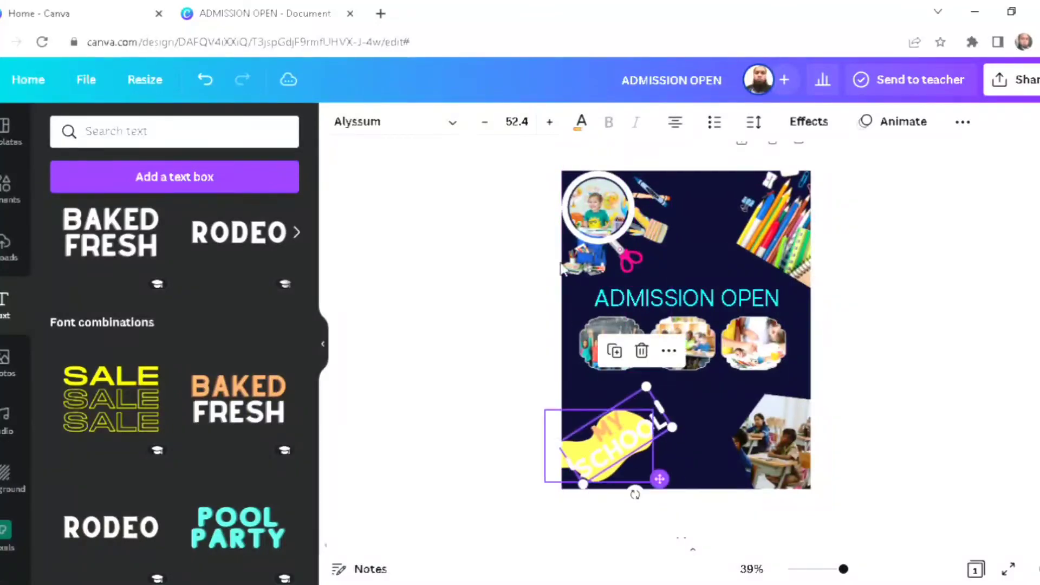
click(505, 387)
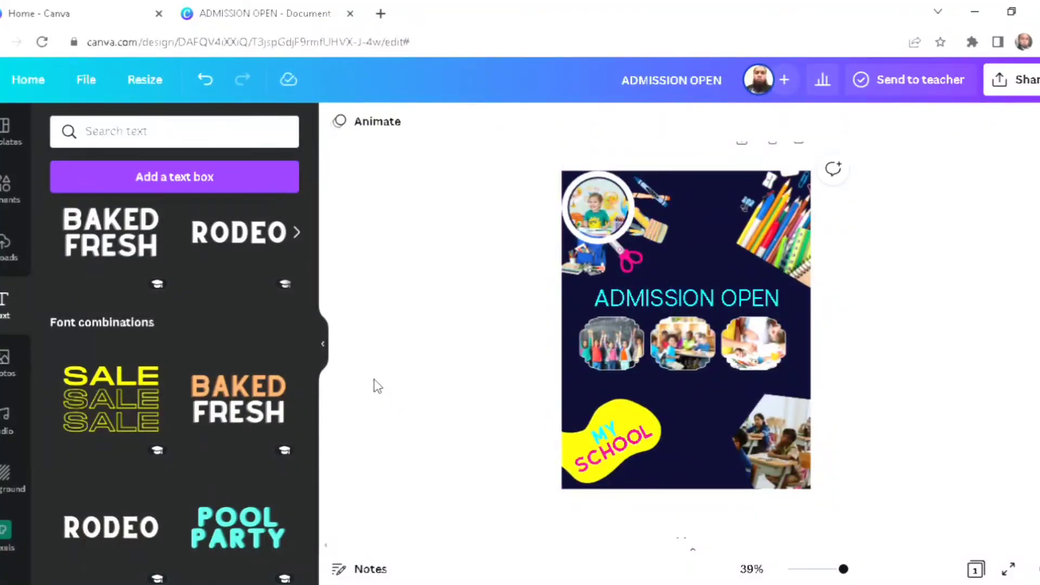
Search the design elements for "BULLETS" in place of the previous search term.
click(7, 187)
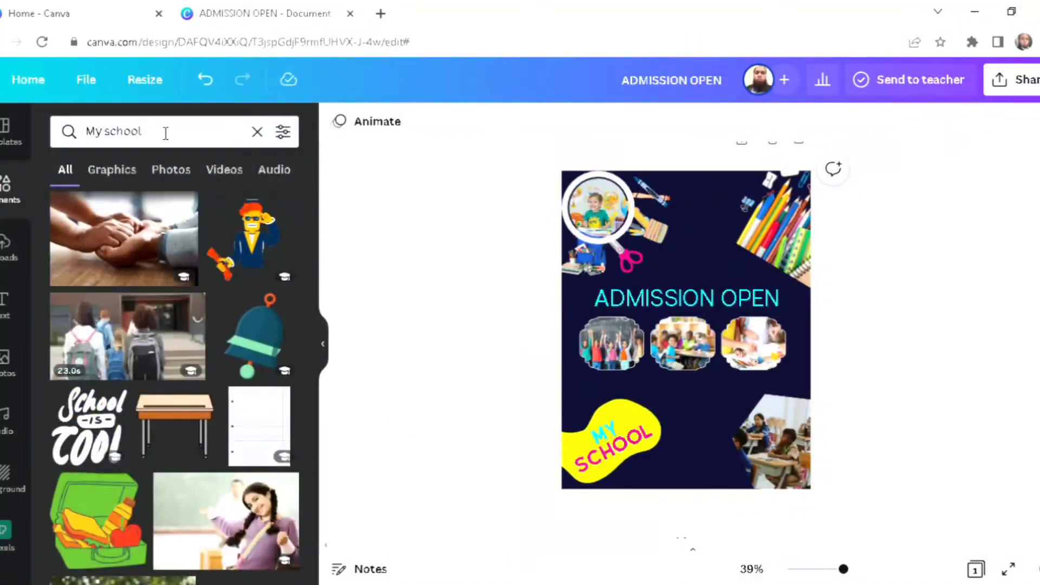
click(257, 132)
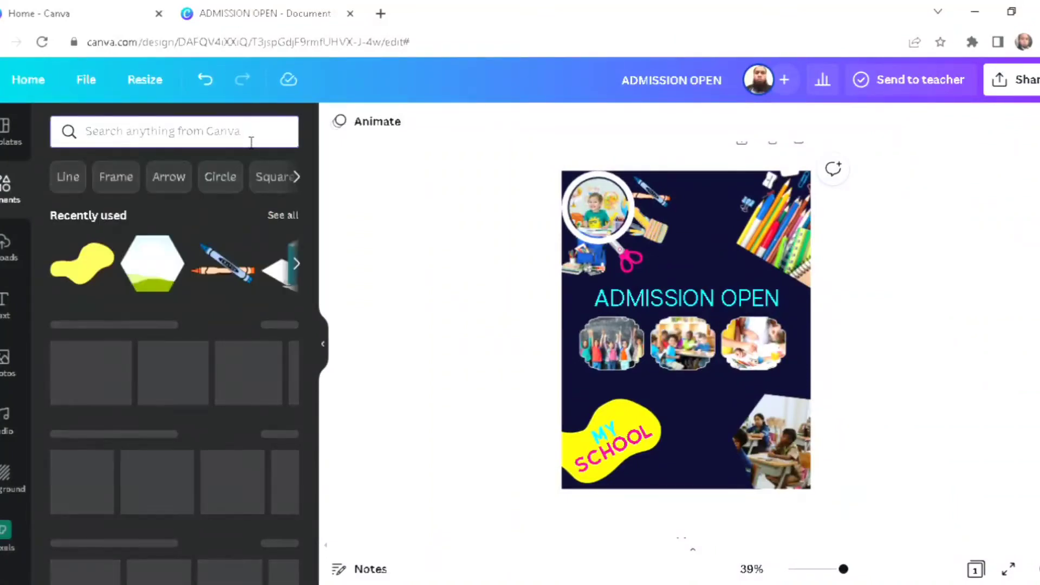
text(BULLETS)
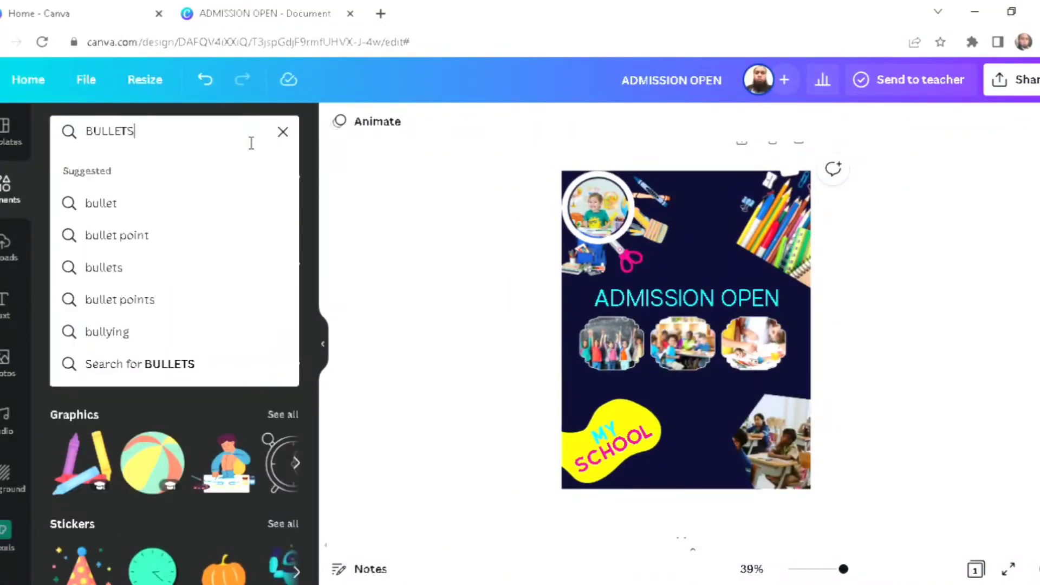
key(Return)
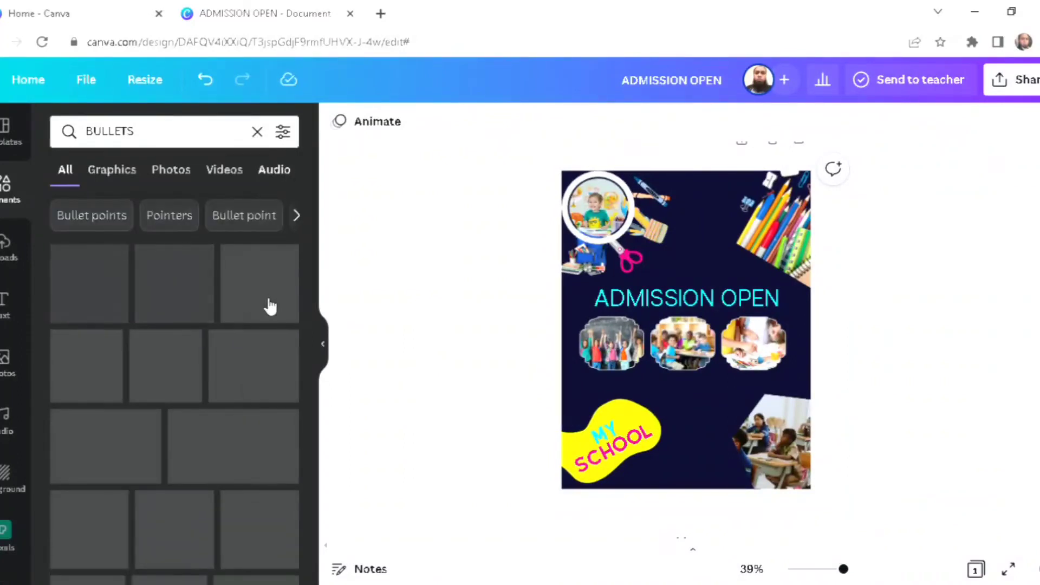